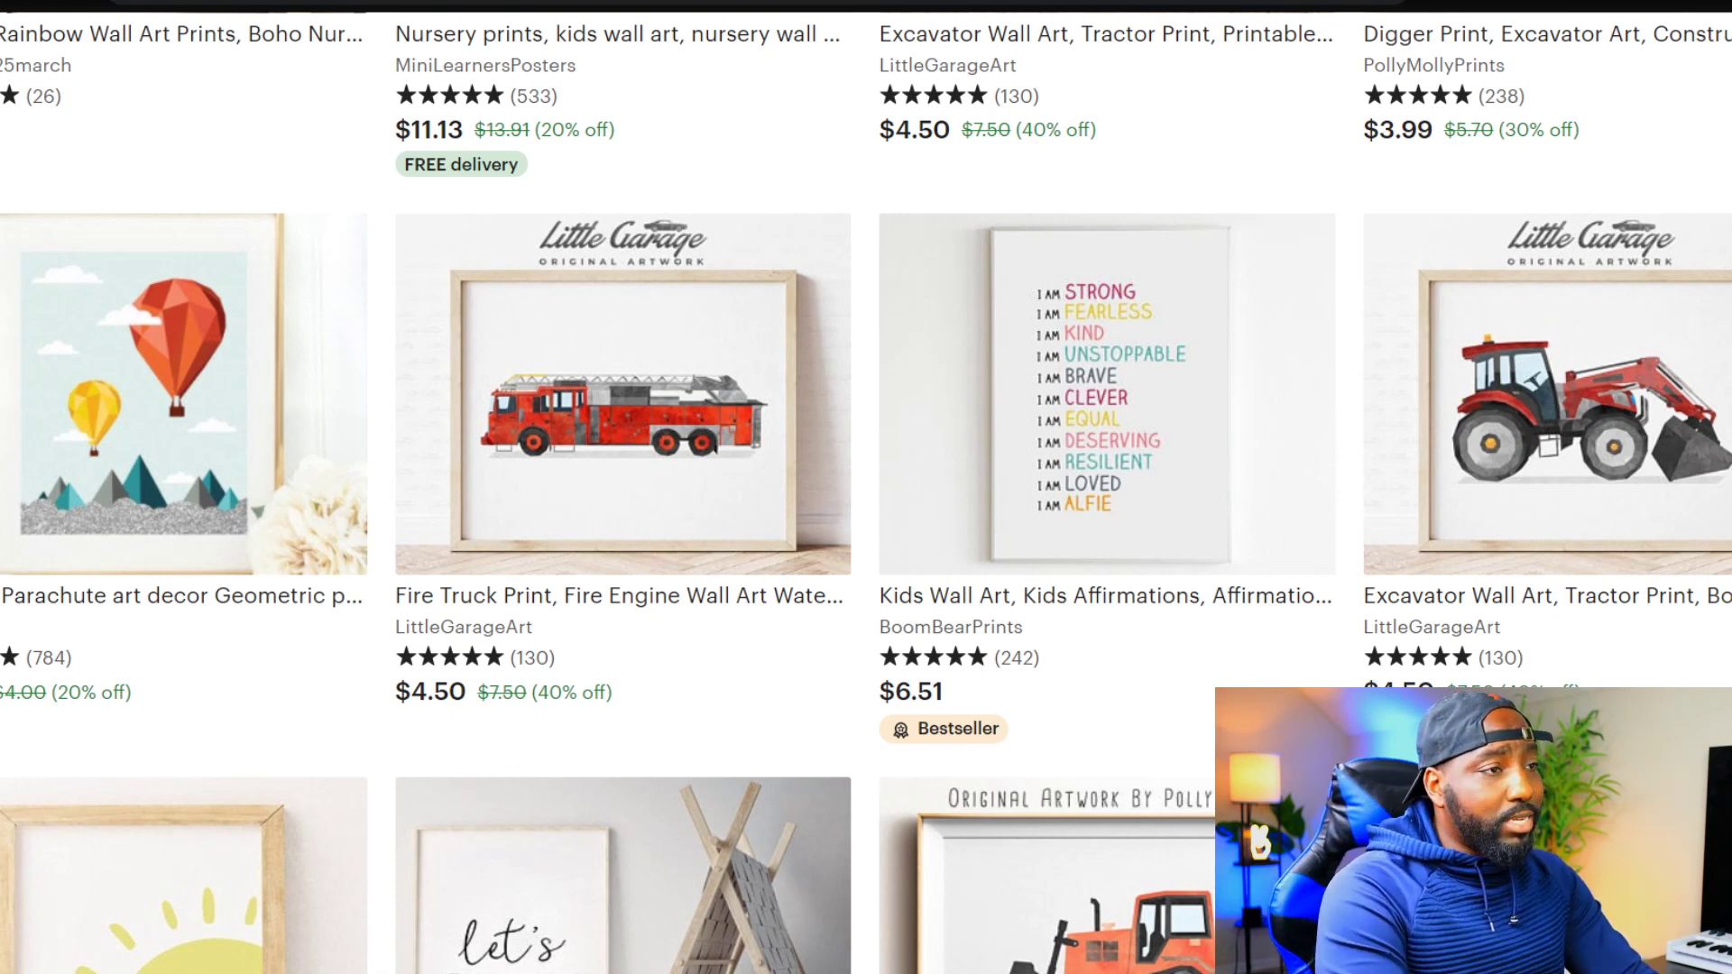
Step: Open the Kids Affirmations wall art listing from the 'kids wall prints' search results
{"action": "scroll", "coordinate": [623, 406], "scroll_direction": "up", "scroll_amount": 5}
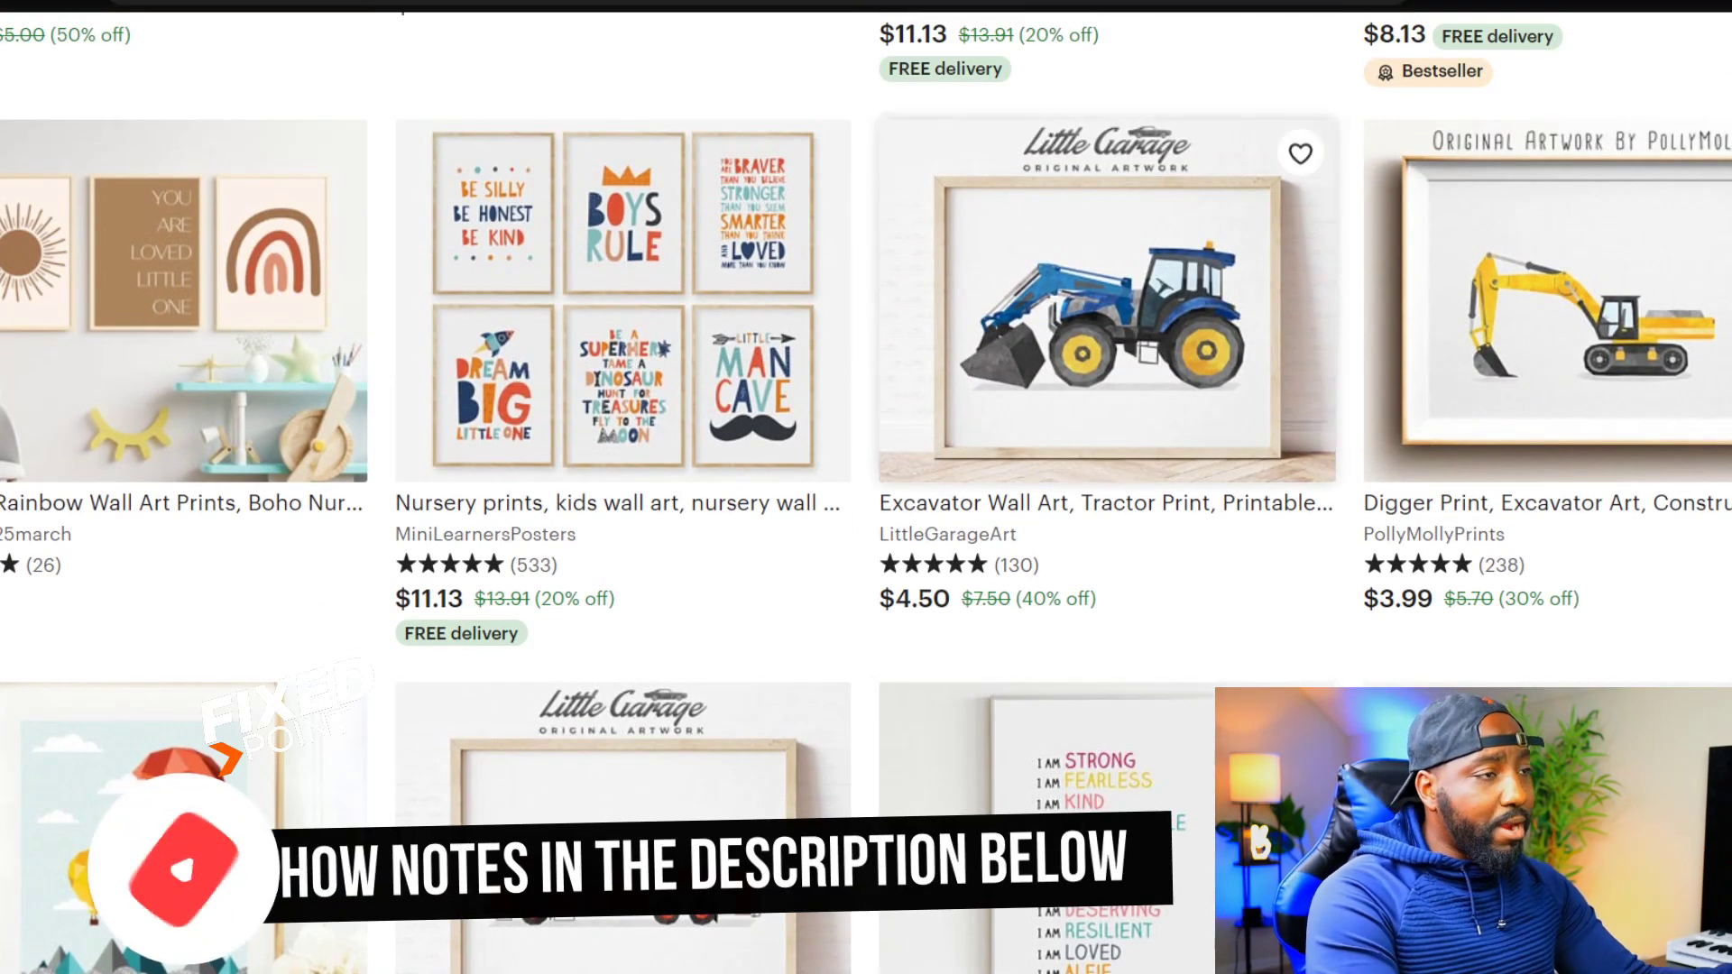
{"action": "scroll", "coordinate": [1108, 316], "scroll_direction": "down", "scroll_amount": 6}
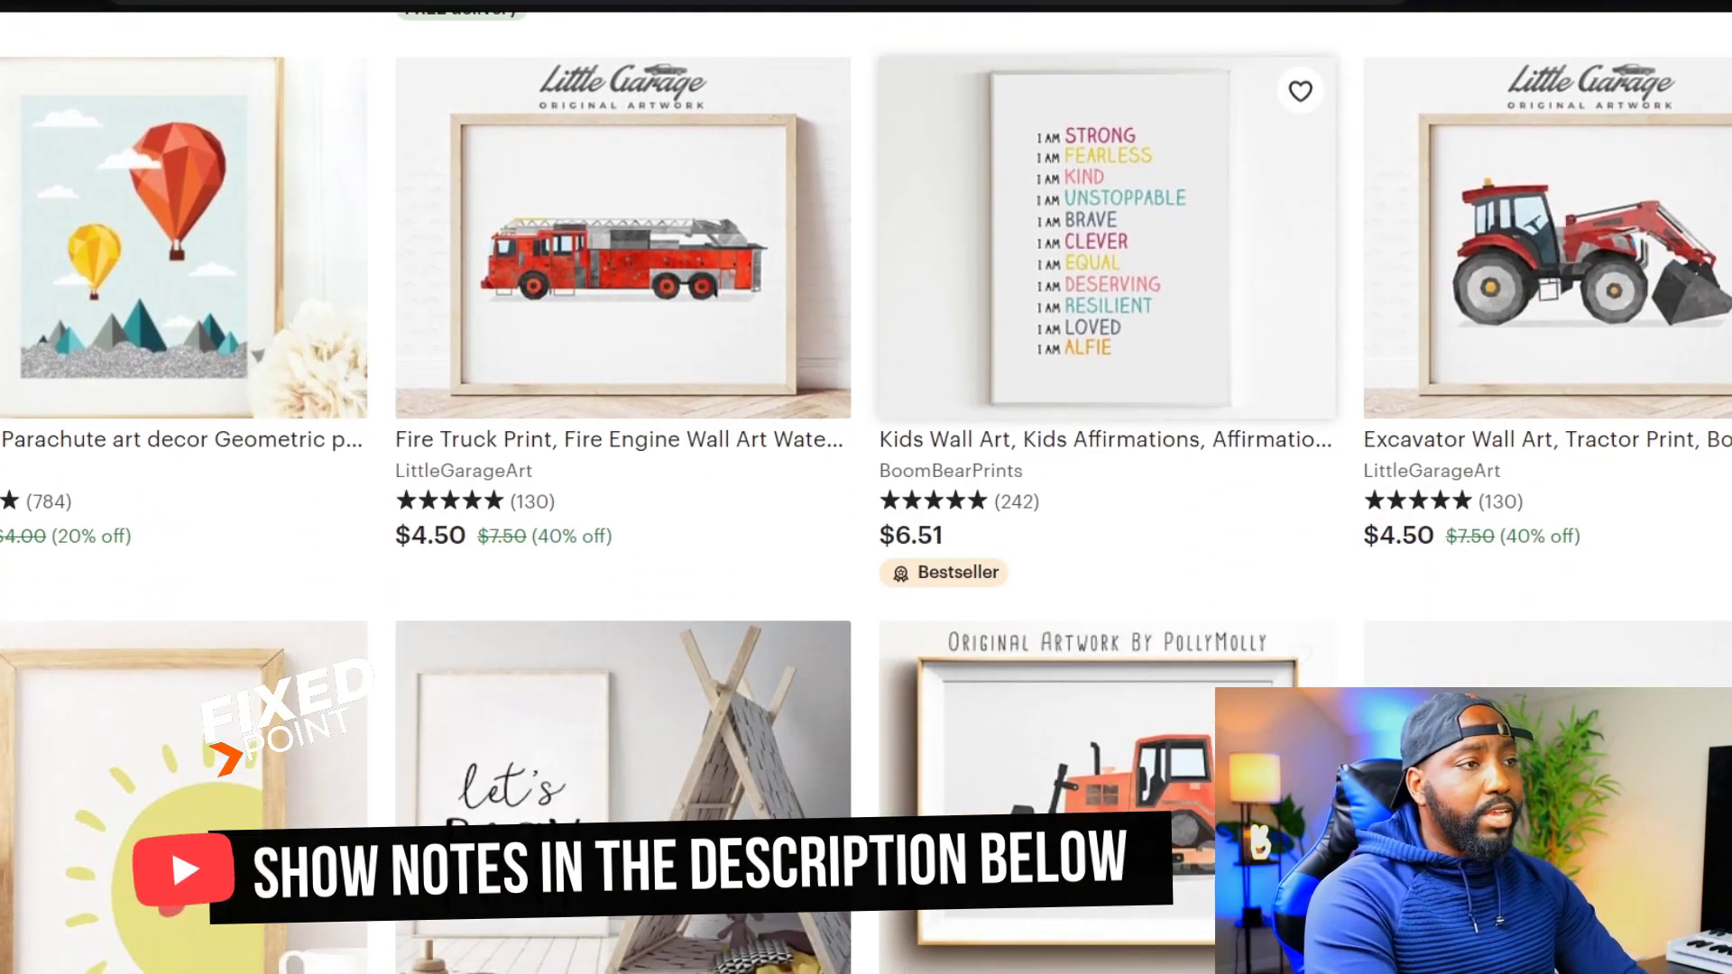
{"action": "left_click", "coordinate": [1108, 270]}
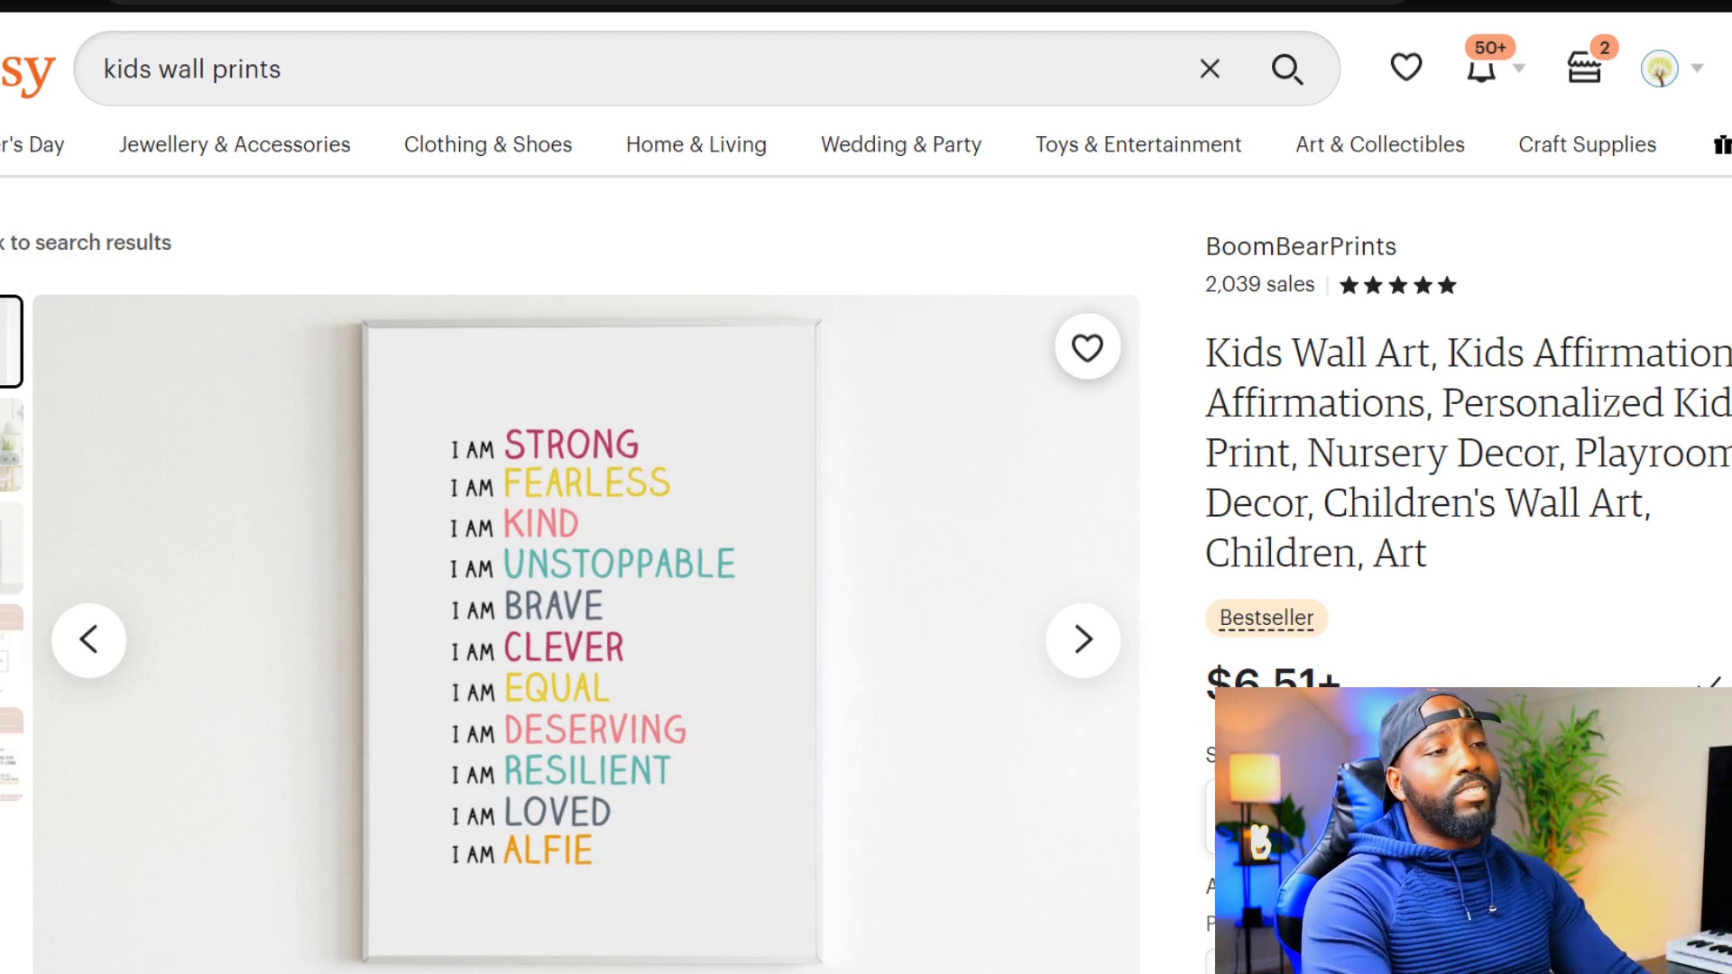
Step: Show the listing's nursery scene photo from the thumbnail strip
{"action": "mouse_move", "coordinate": [1326, 626]}
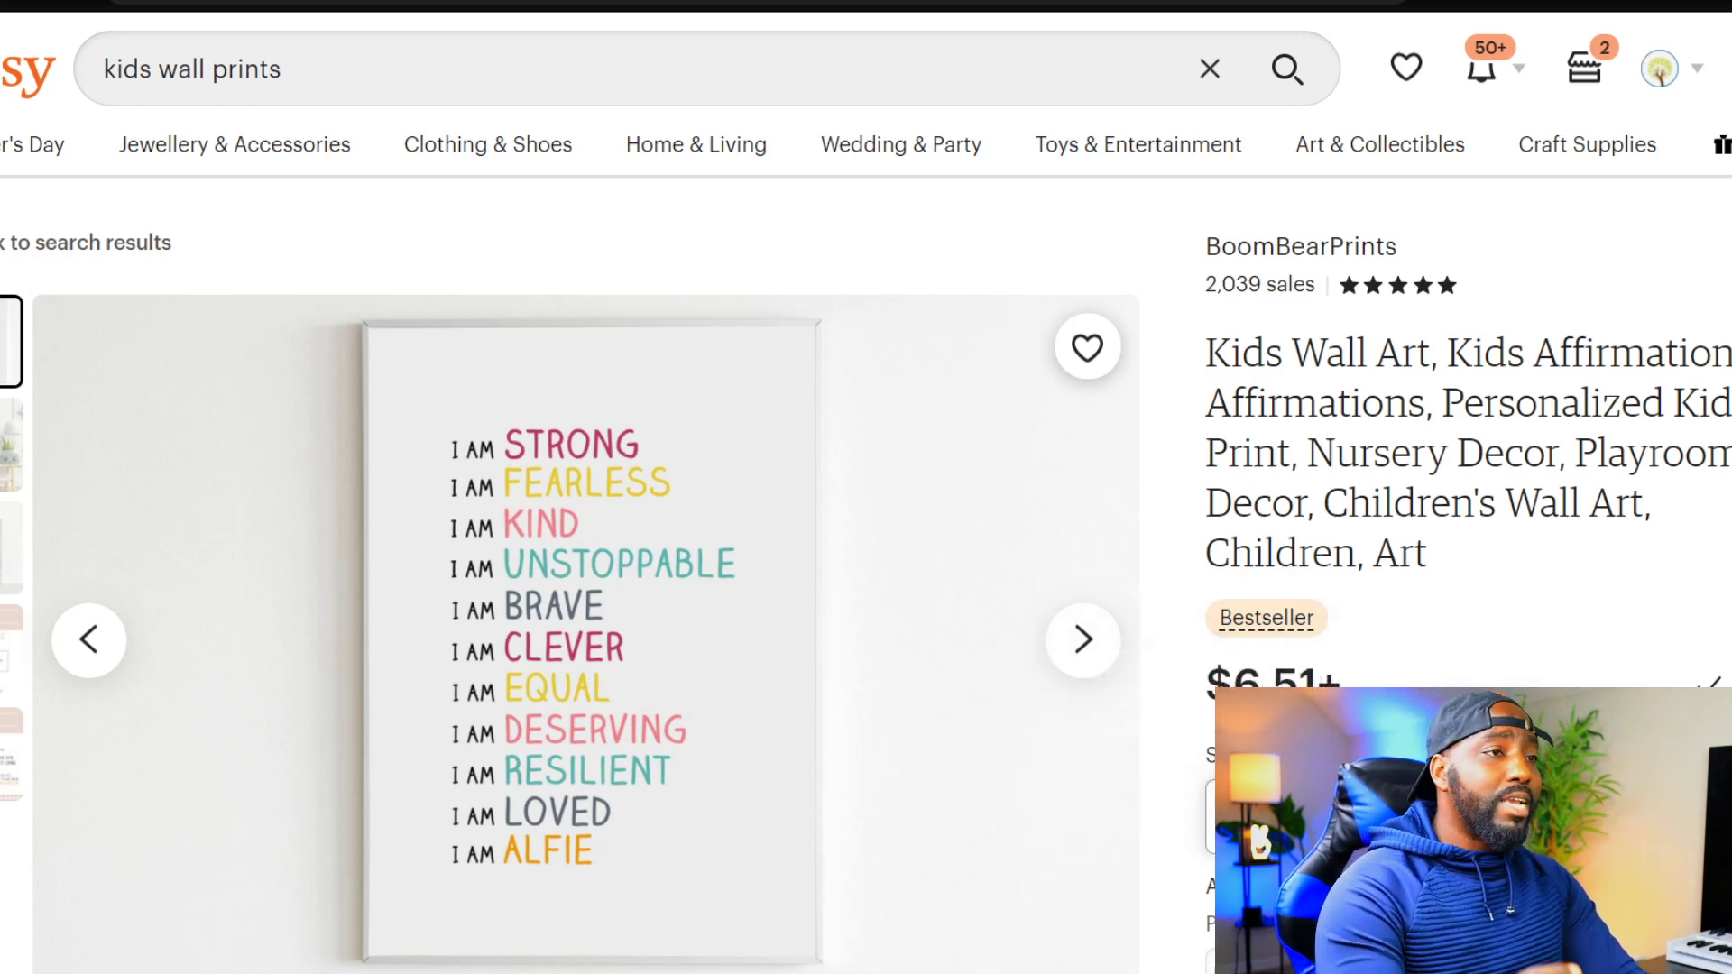
{"action": "mouse_move", "coordinate": [1272, 623]}
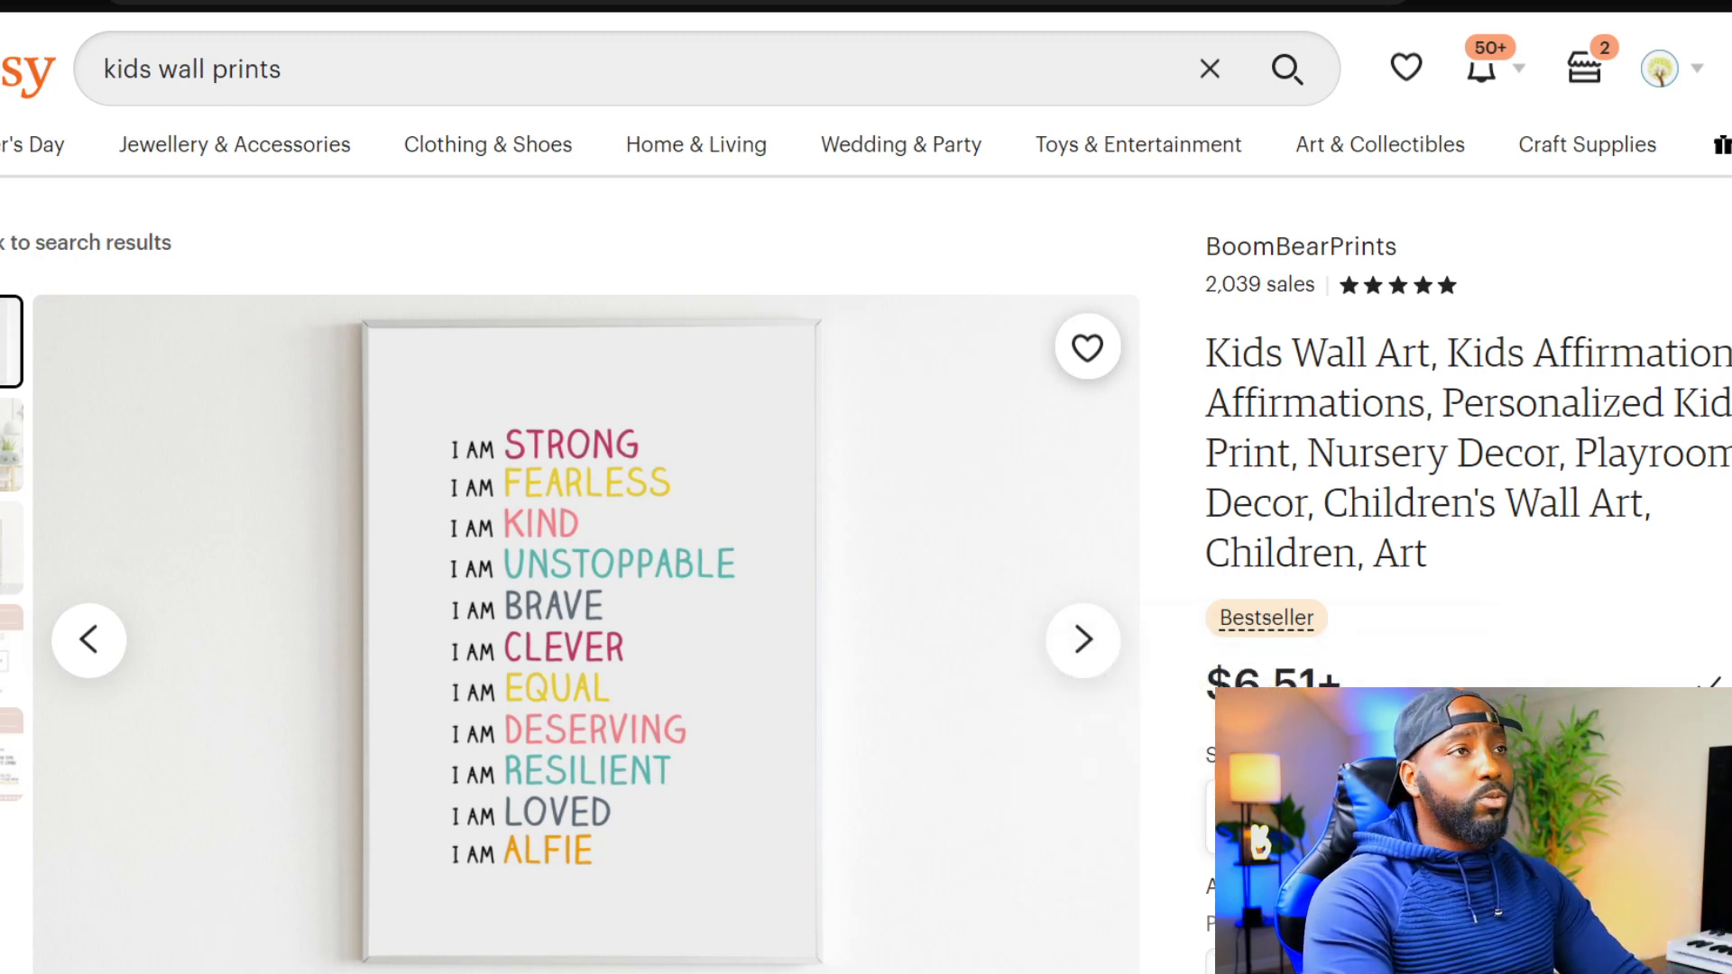
{"action": "left_click", "coordinate": [10, 444]}
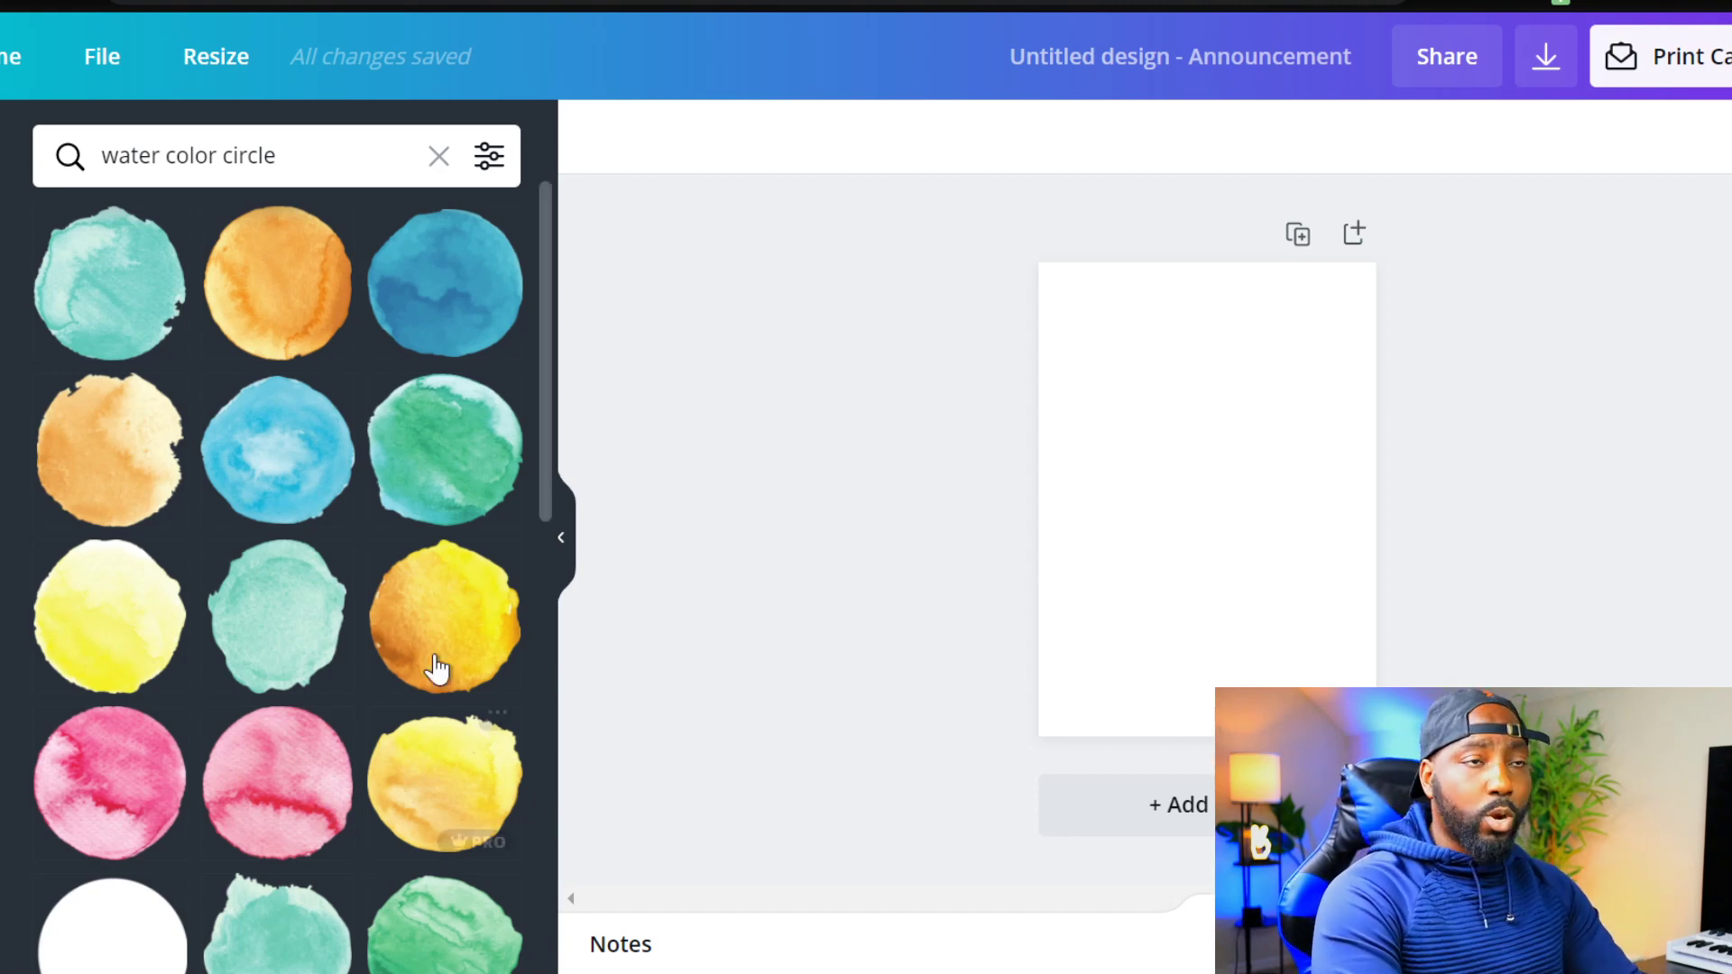
Step: Add the blue watercolor circle to the page, zoom in, and enlarge it
{"action": "left_click", "coordinate": [441, 307]}
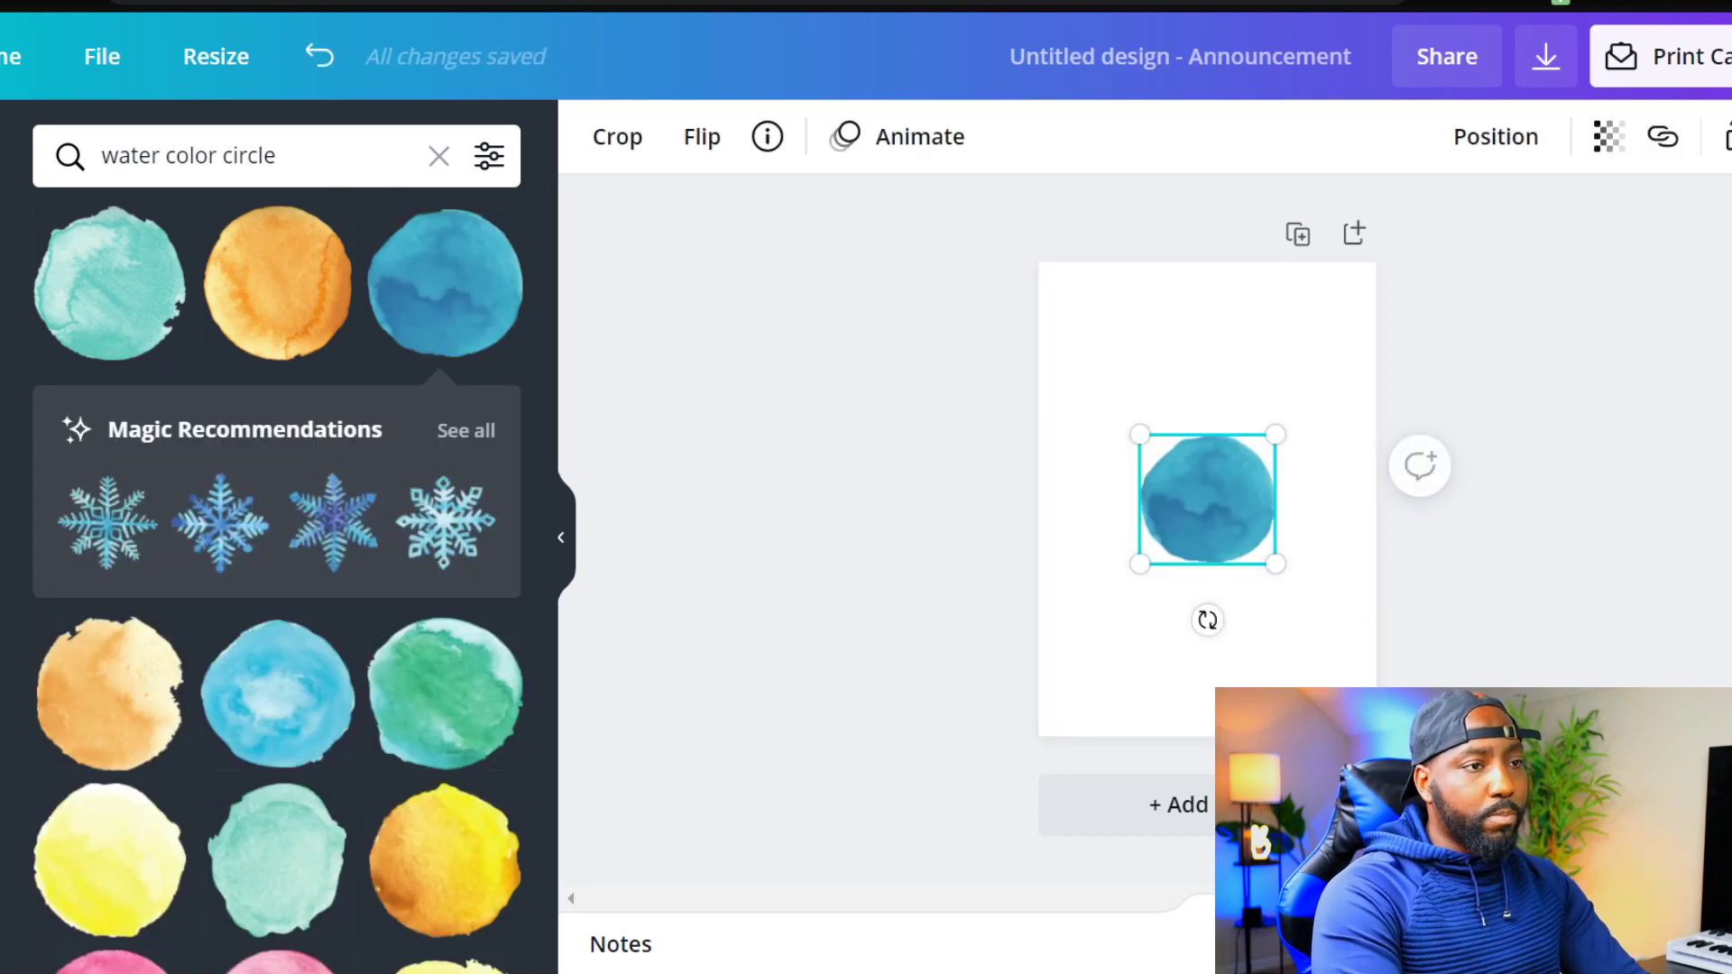
{"action": "key", "text": "ctrl+plus"}
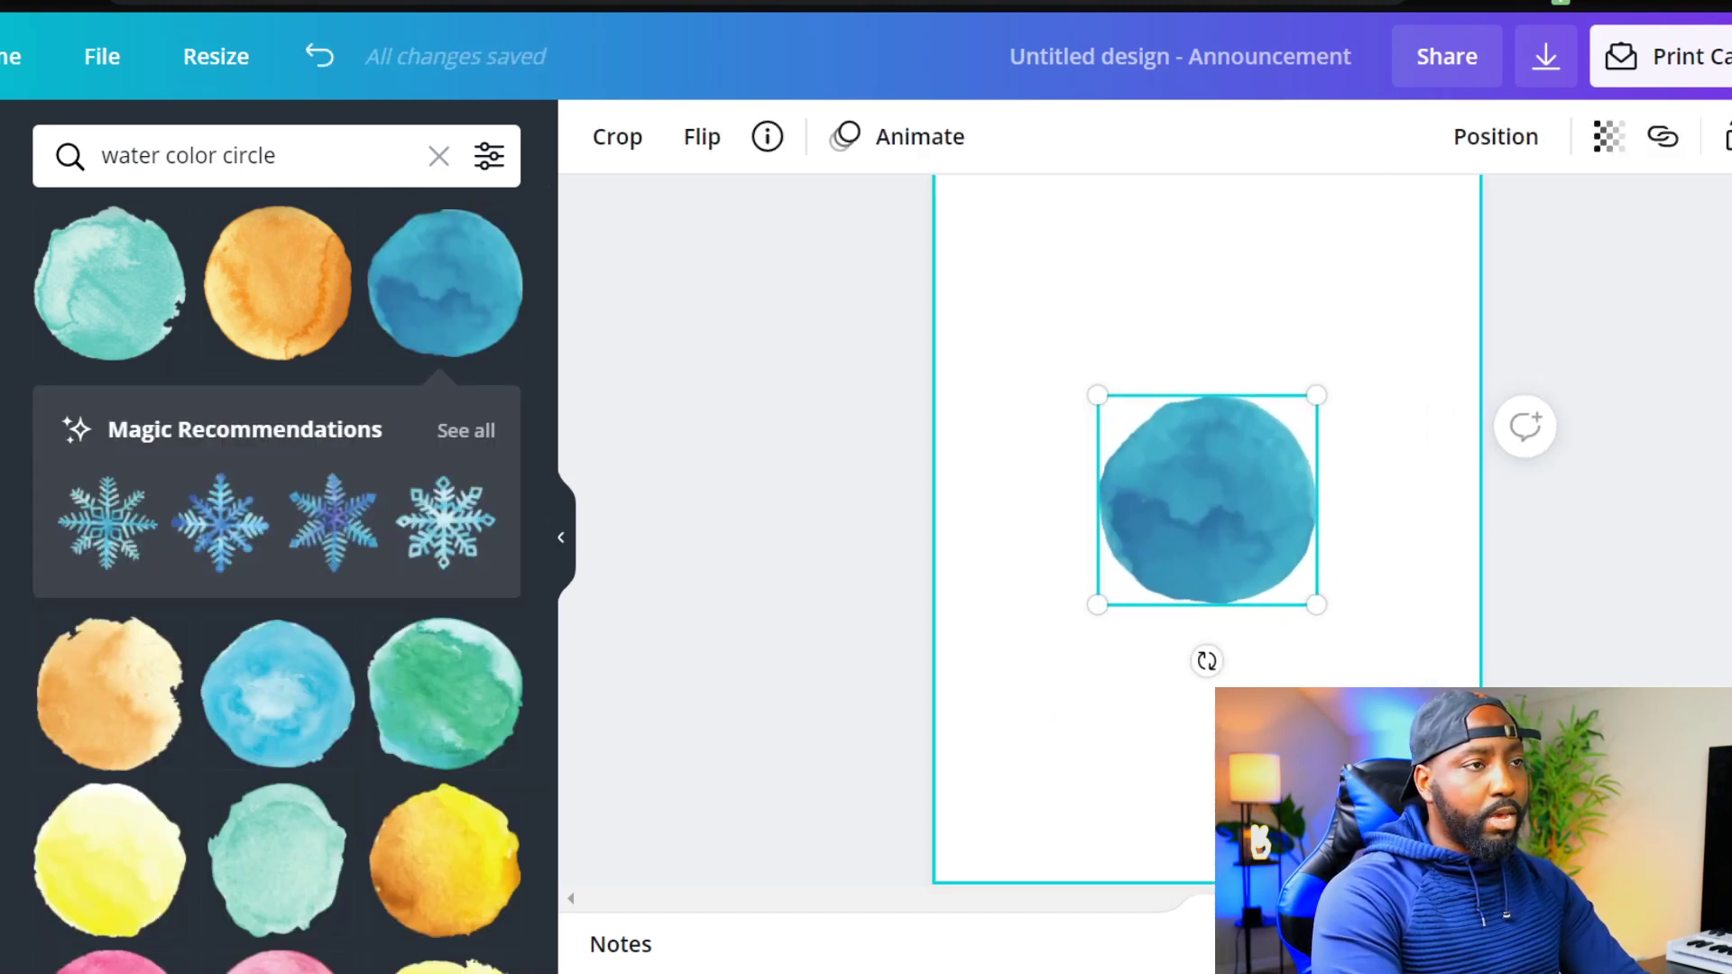
{"action": "left_click_drag", "start_coordinate": [1295, 607], "coordinate": [1241, 460]}
{"action": "left_click_drag", "start_coordinate": [1376, 572], "coordinate": [1397, 601]}
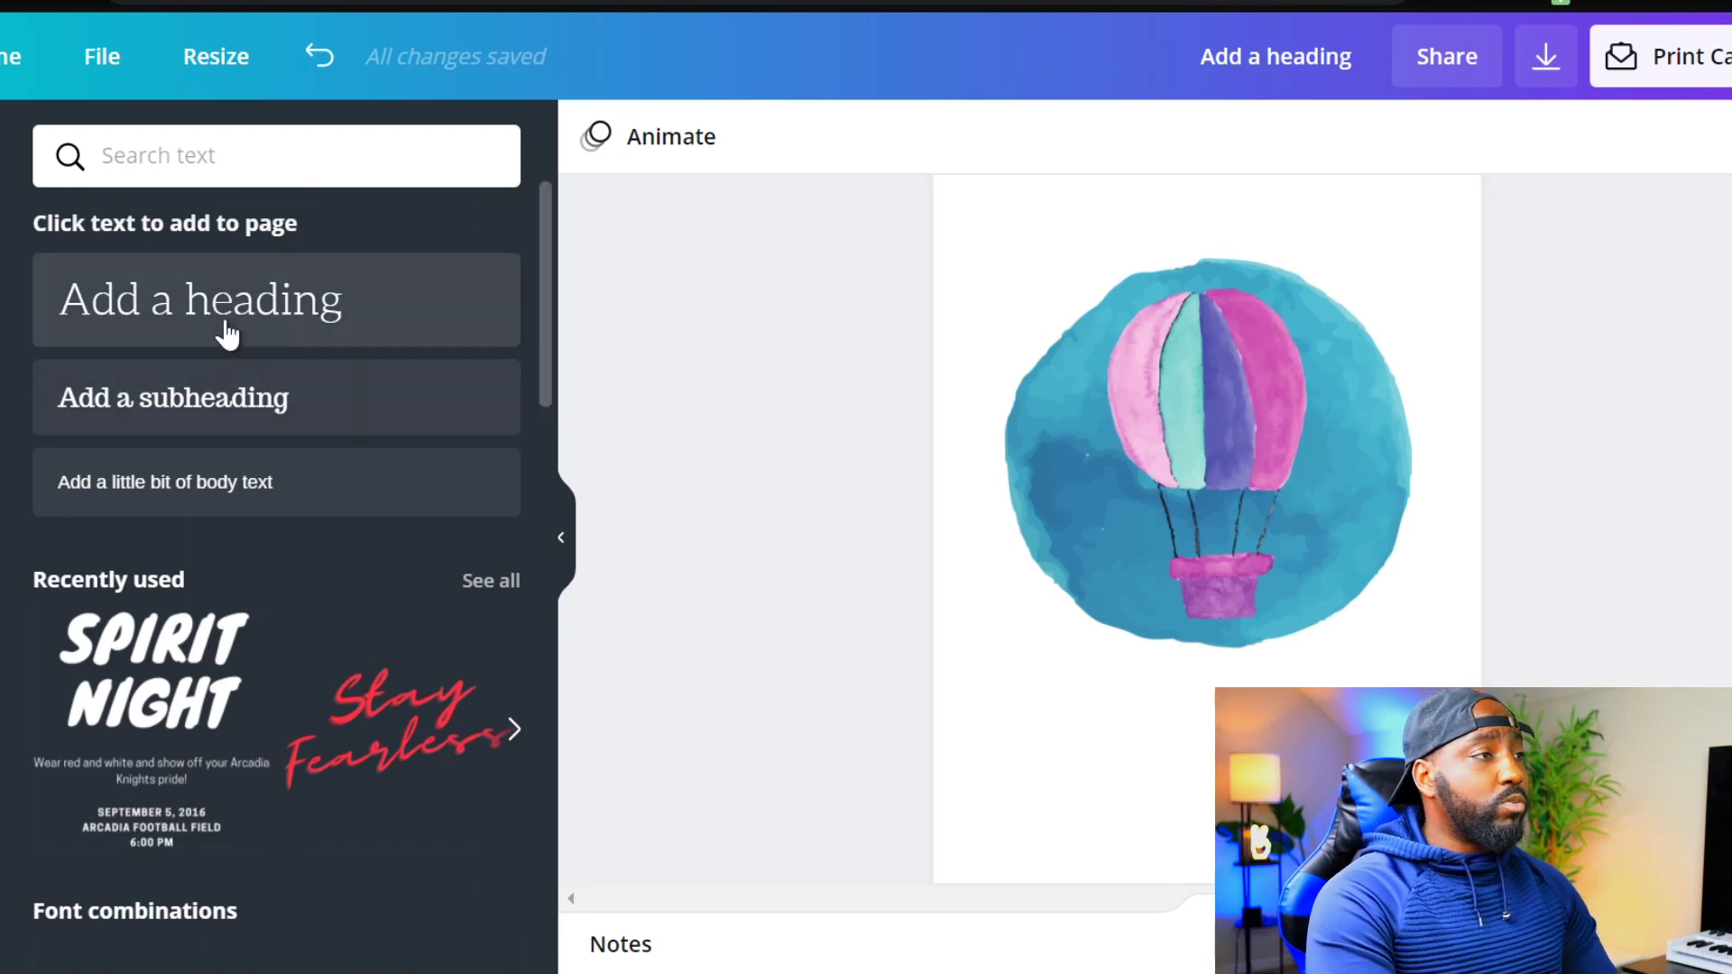
Step: Add a heading beneath the balloon circle as the caption, then duplicate the page
{"action": "left_click", "coordinate": [217, 307]}
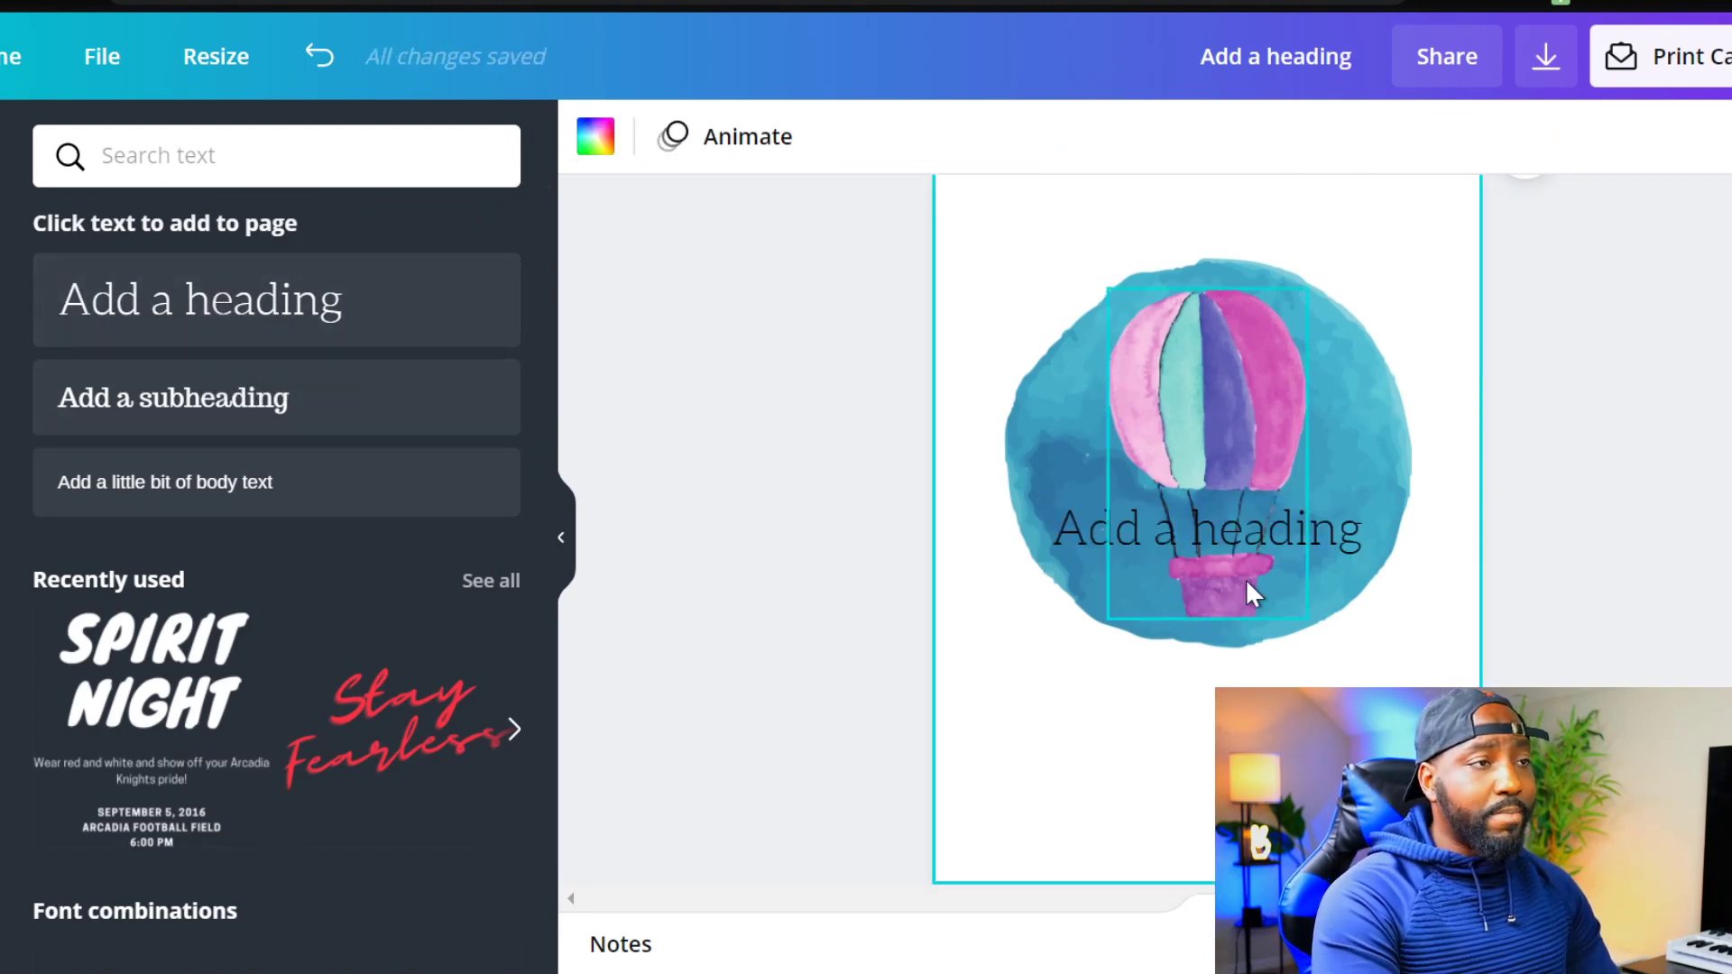
{"action": "left_click_drag", "start_coordinate": [1226, 540], "coordinate": [1239, 728]}
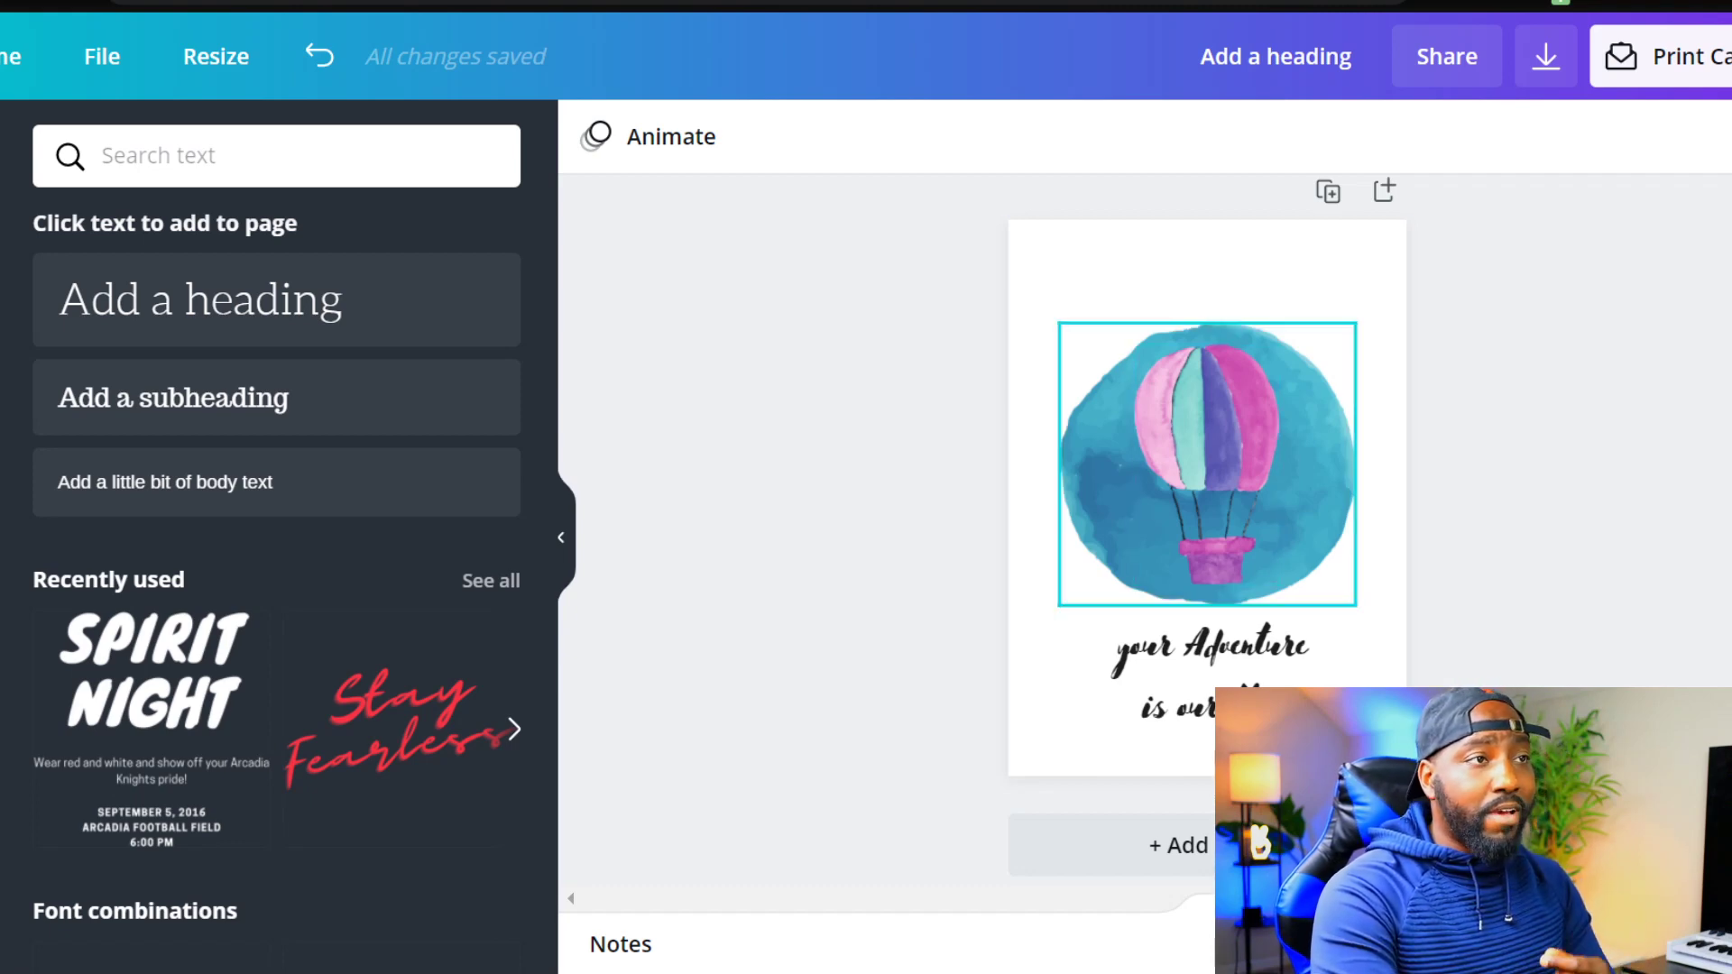
{"action": "left_click", "coordinate": [1328, 191]}
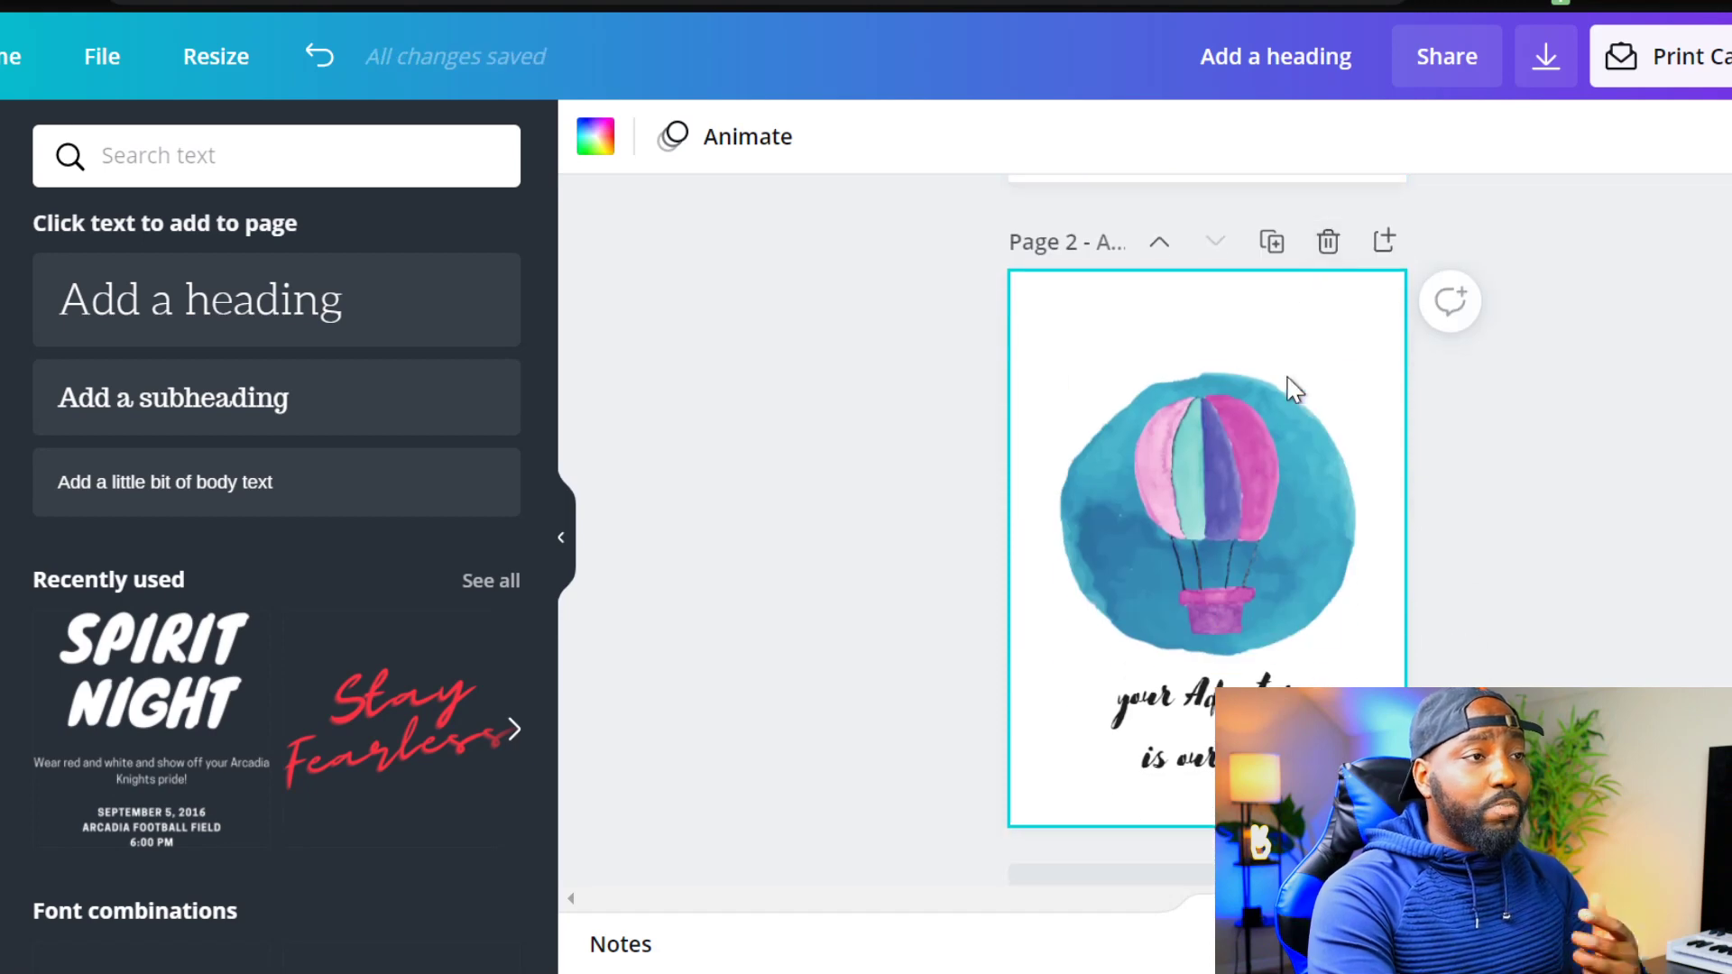
Step: Delete the pink balloon from page 2 and add an enlarged cloud inside the circle
{"action": "left_click", "coordinate": [1209, 521]}
{"action": "key", "text": "Delete"}
{"action": "key", "text": "Escape"}
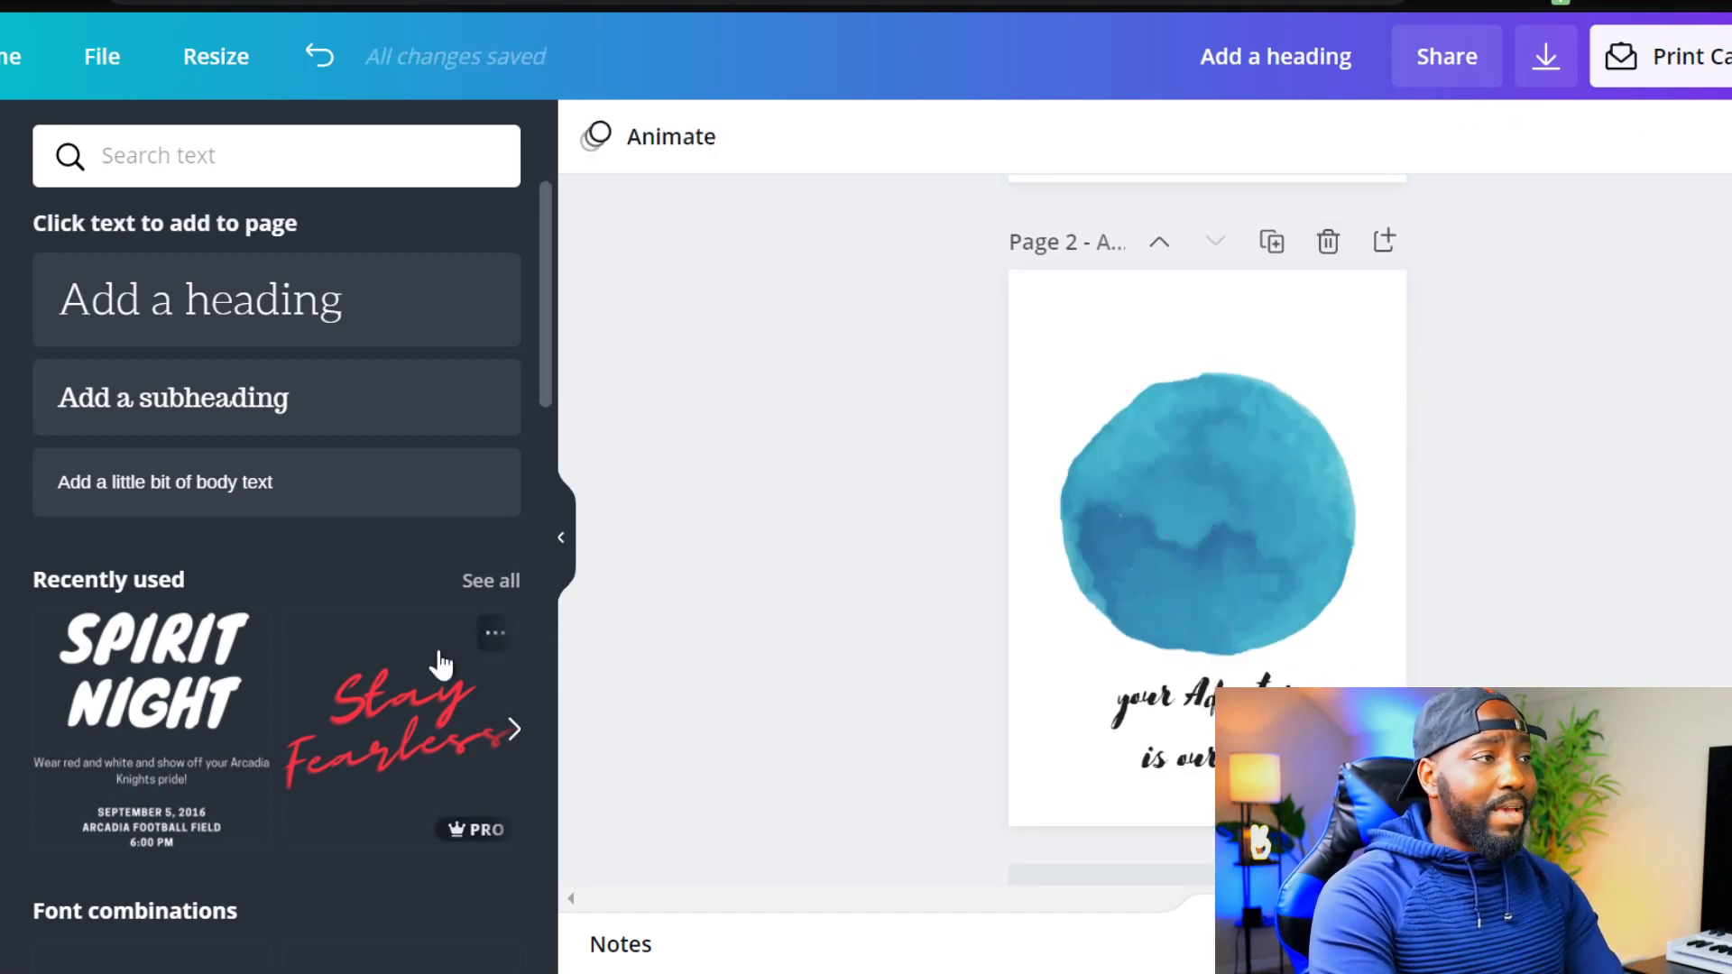
{"action": "left_click", "coordinate": [3, 225]}
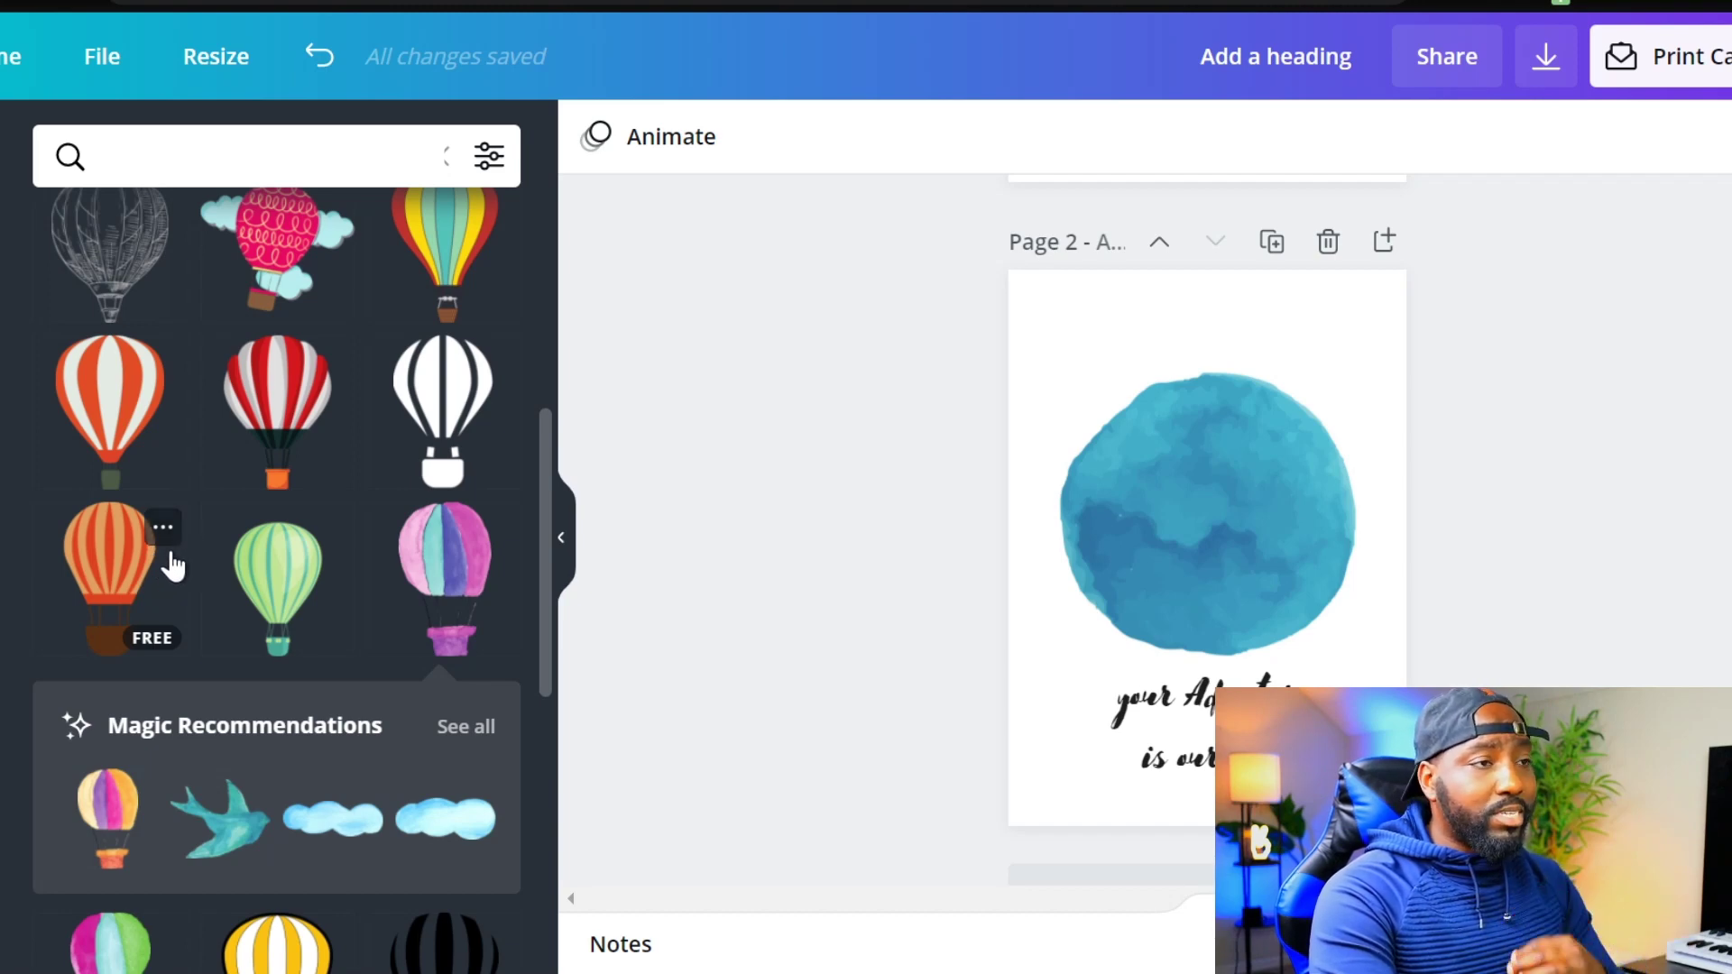
{"action": "left_click", "coordinate": [334, 821]}
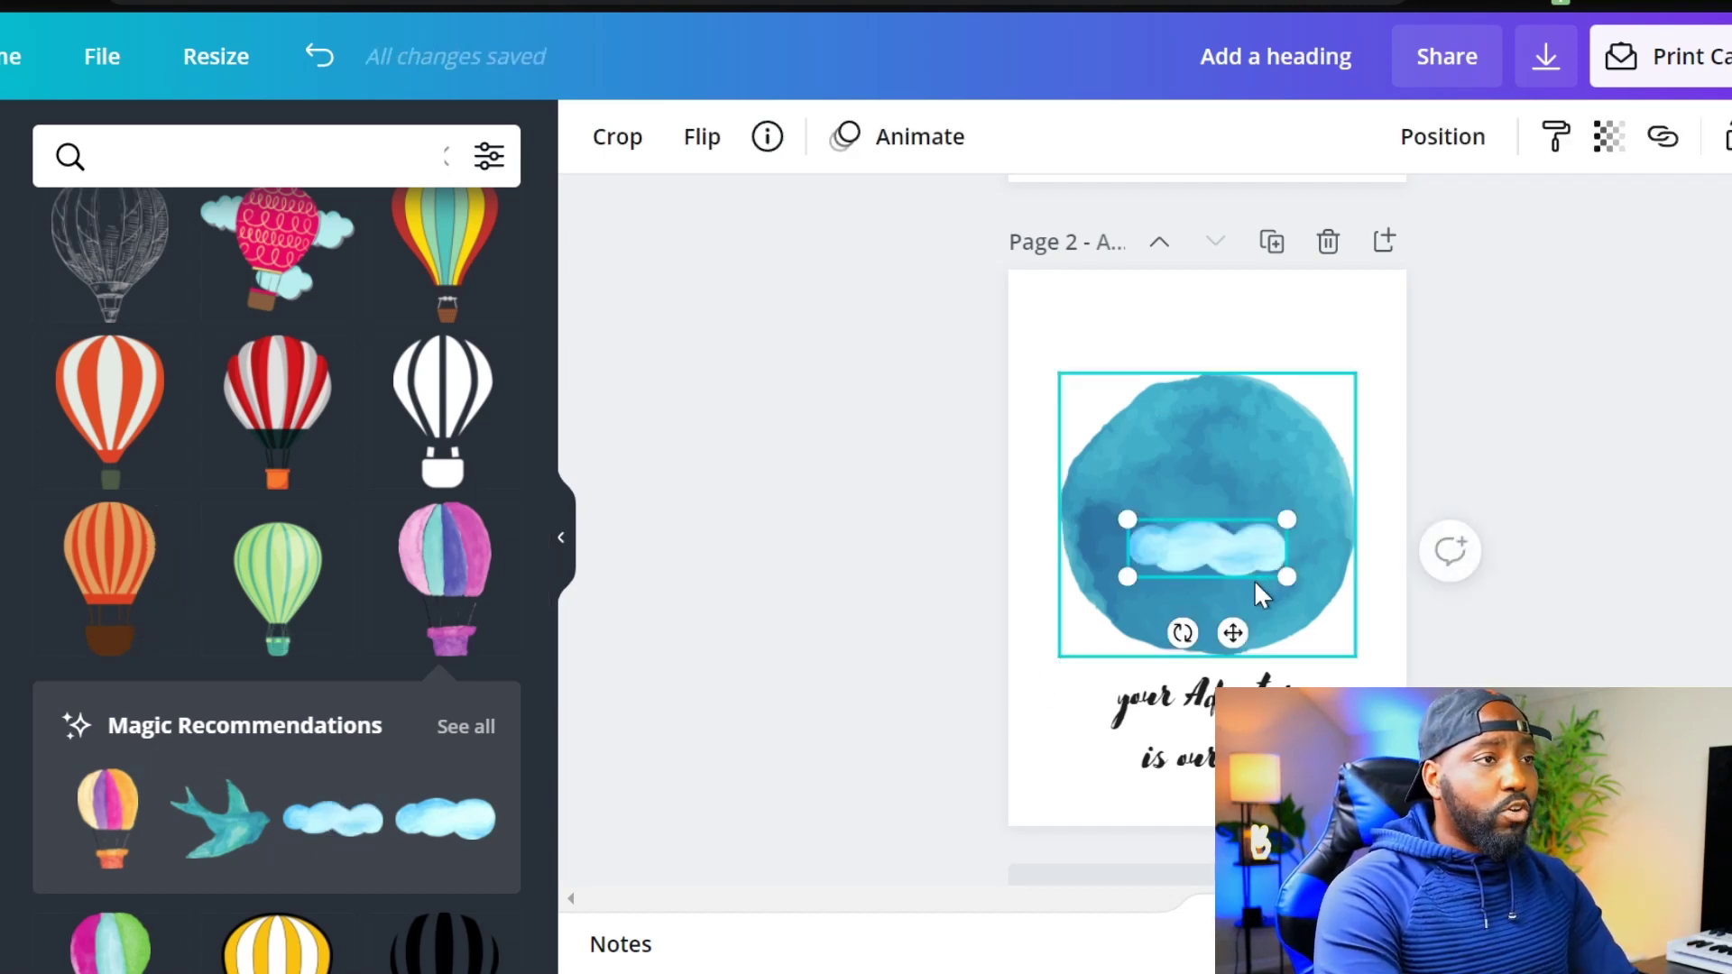
{"action": "left_click_drag", "start_coordinate": [1288, 577], "coordinate": [1206, 599]}
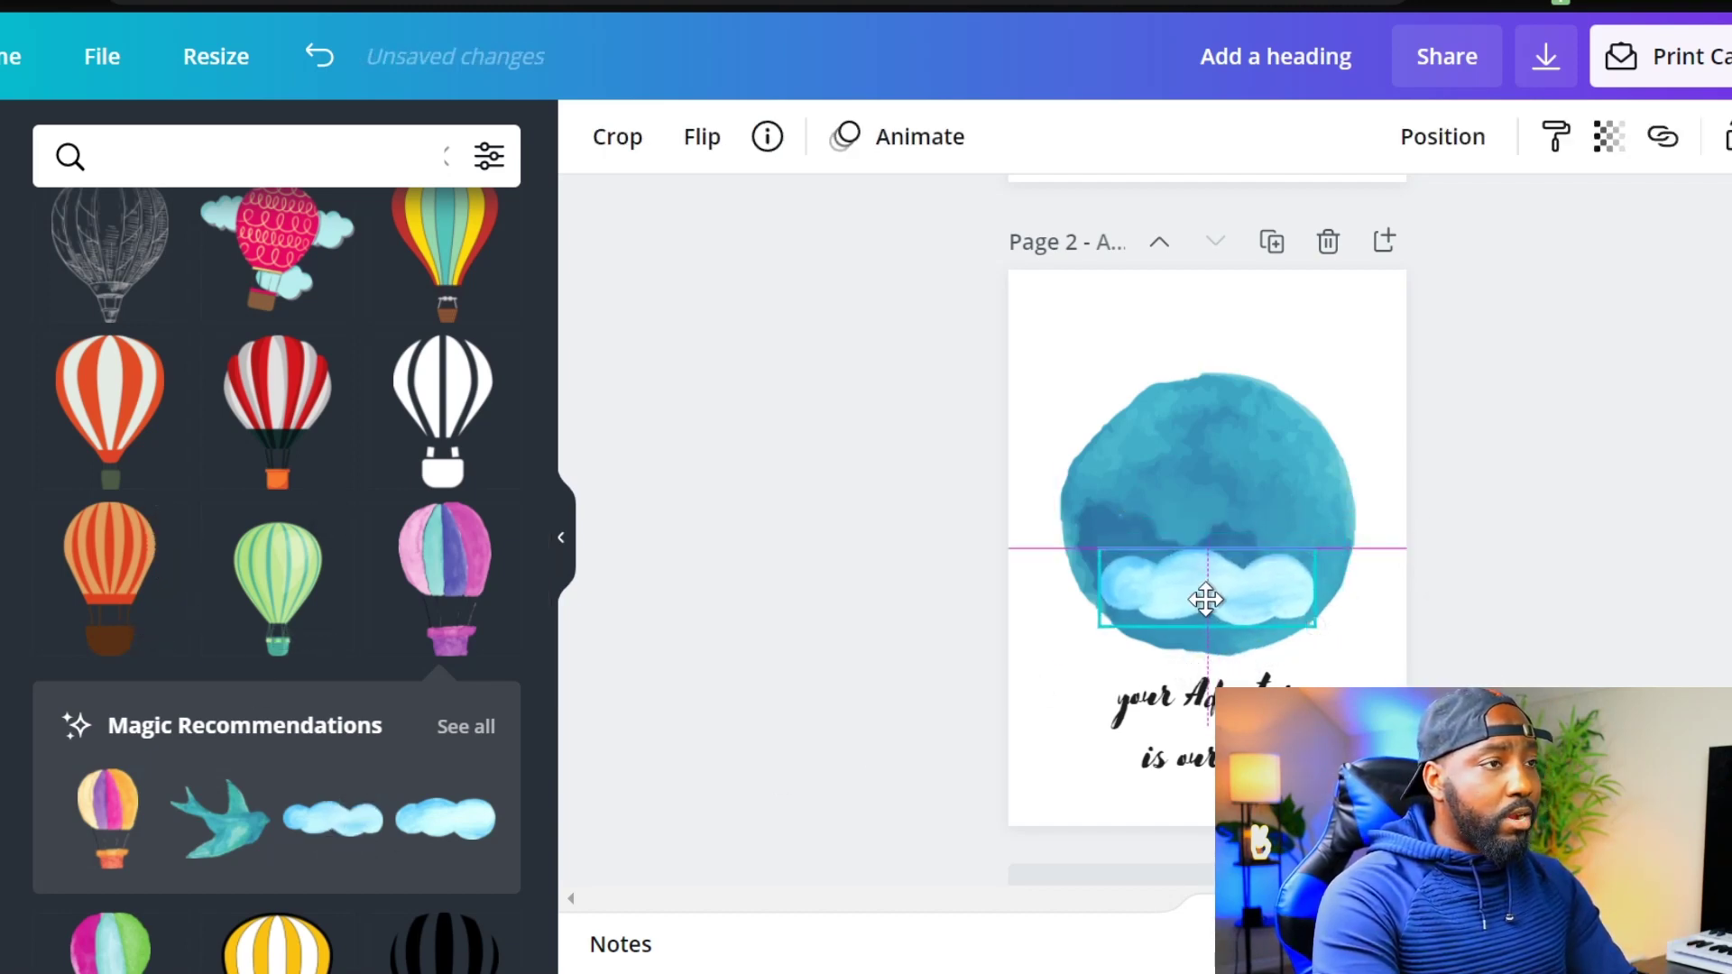
Step: Add the green striped balloon and move it up above the cloud
{"action": "left_click", "coordinate": [257, 575]}
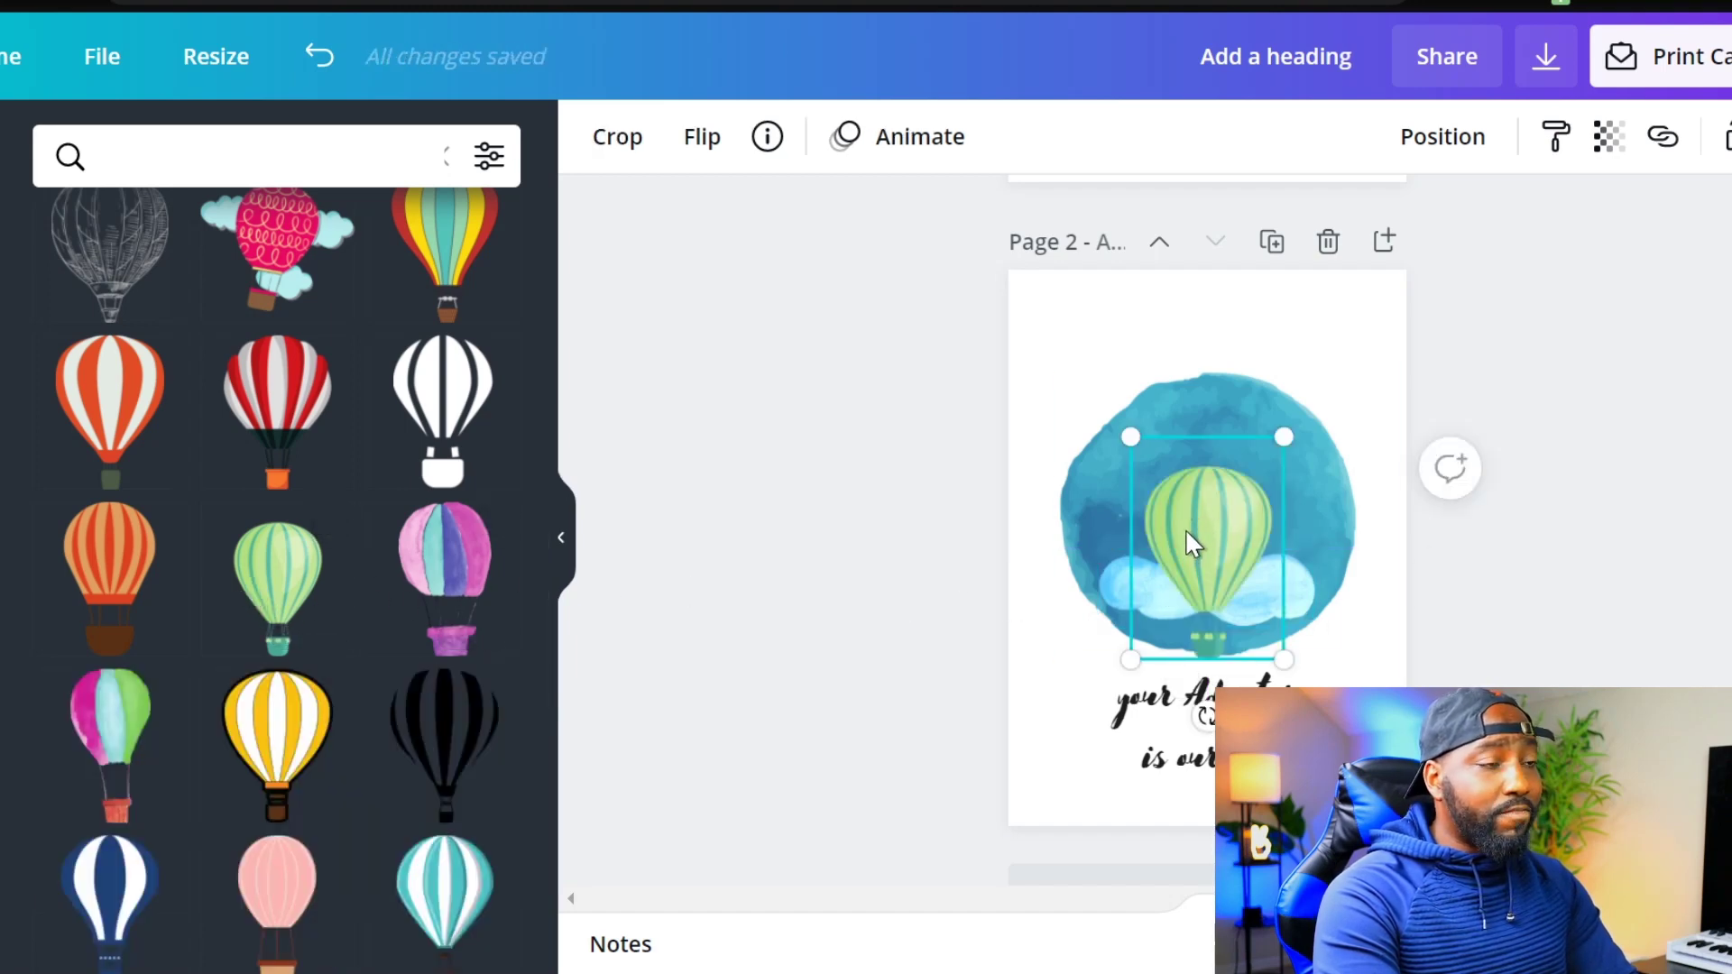
{"action": "left_click_drag", "start_coordinate": [1189, 542], "coordinate": [1186, 487]}
{"action": "left_click", "coordinate": [1492, 623]}
{"action": "scroll", "coordinate": [1492, 623], "scroll_direction": "up", "scroll_amount": 5}
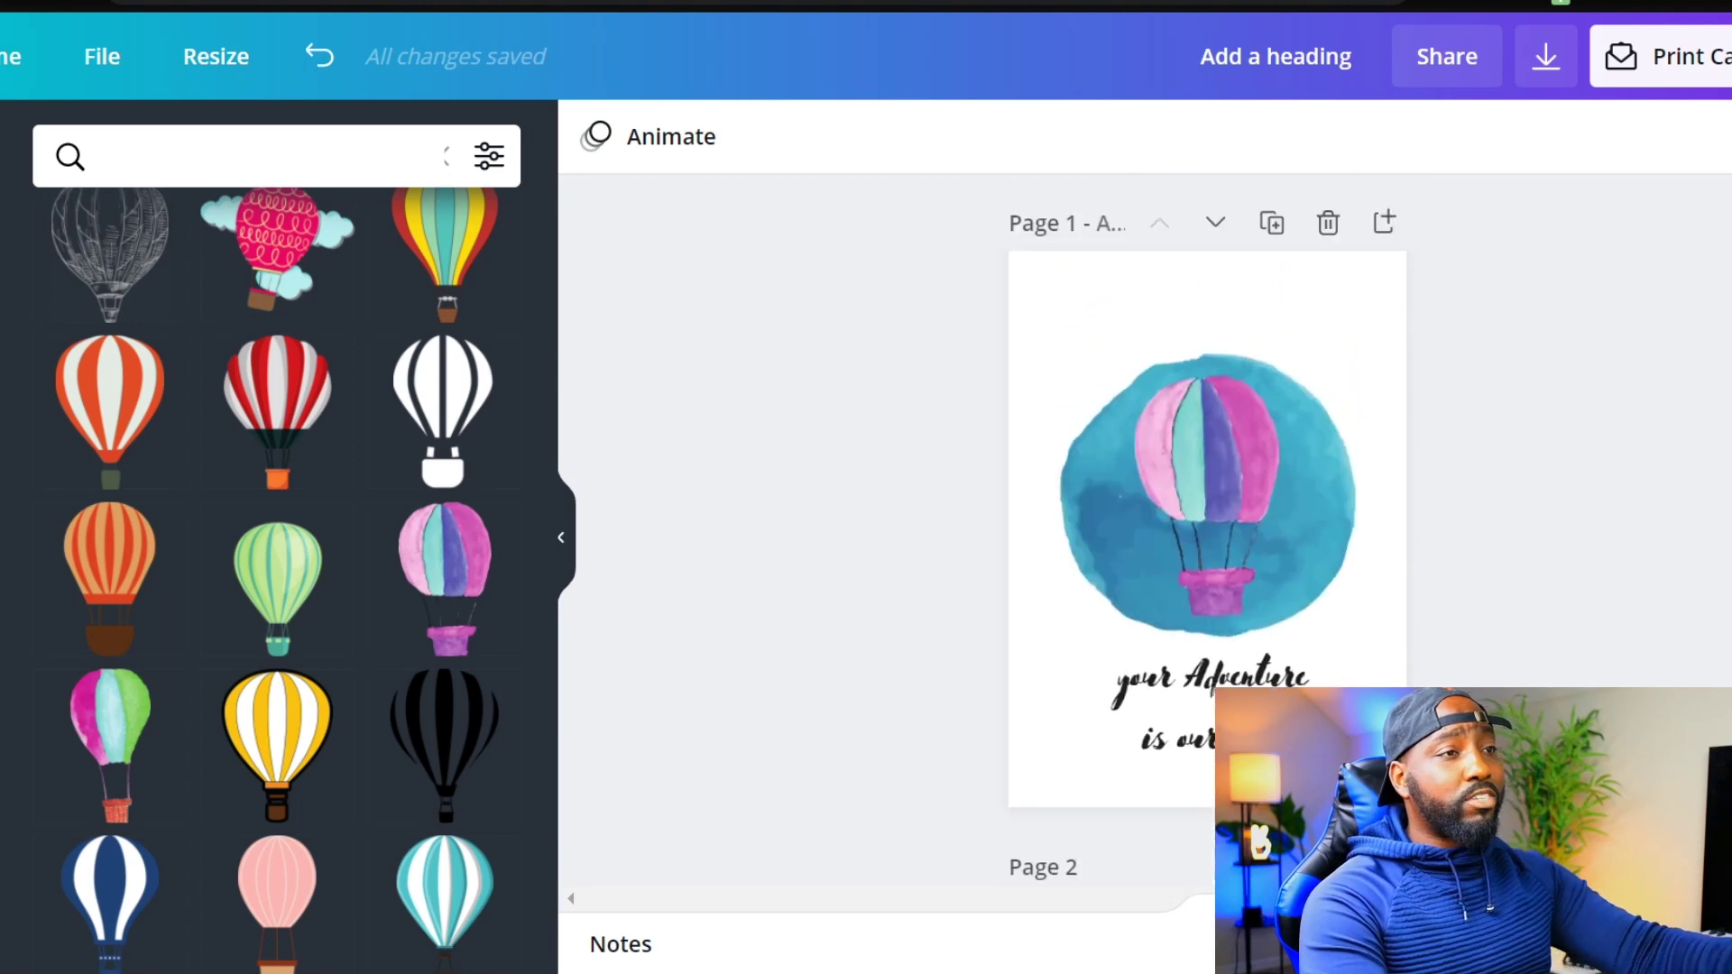
{"action": "scroll", "coordinate": [1207, 487], "scroll_direction": "down", "scroll_amount": 5}
{"action": "scroll", "coordinate": [1207, 487], "scroll_direction": "up", "scroll_amount": 5}
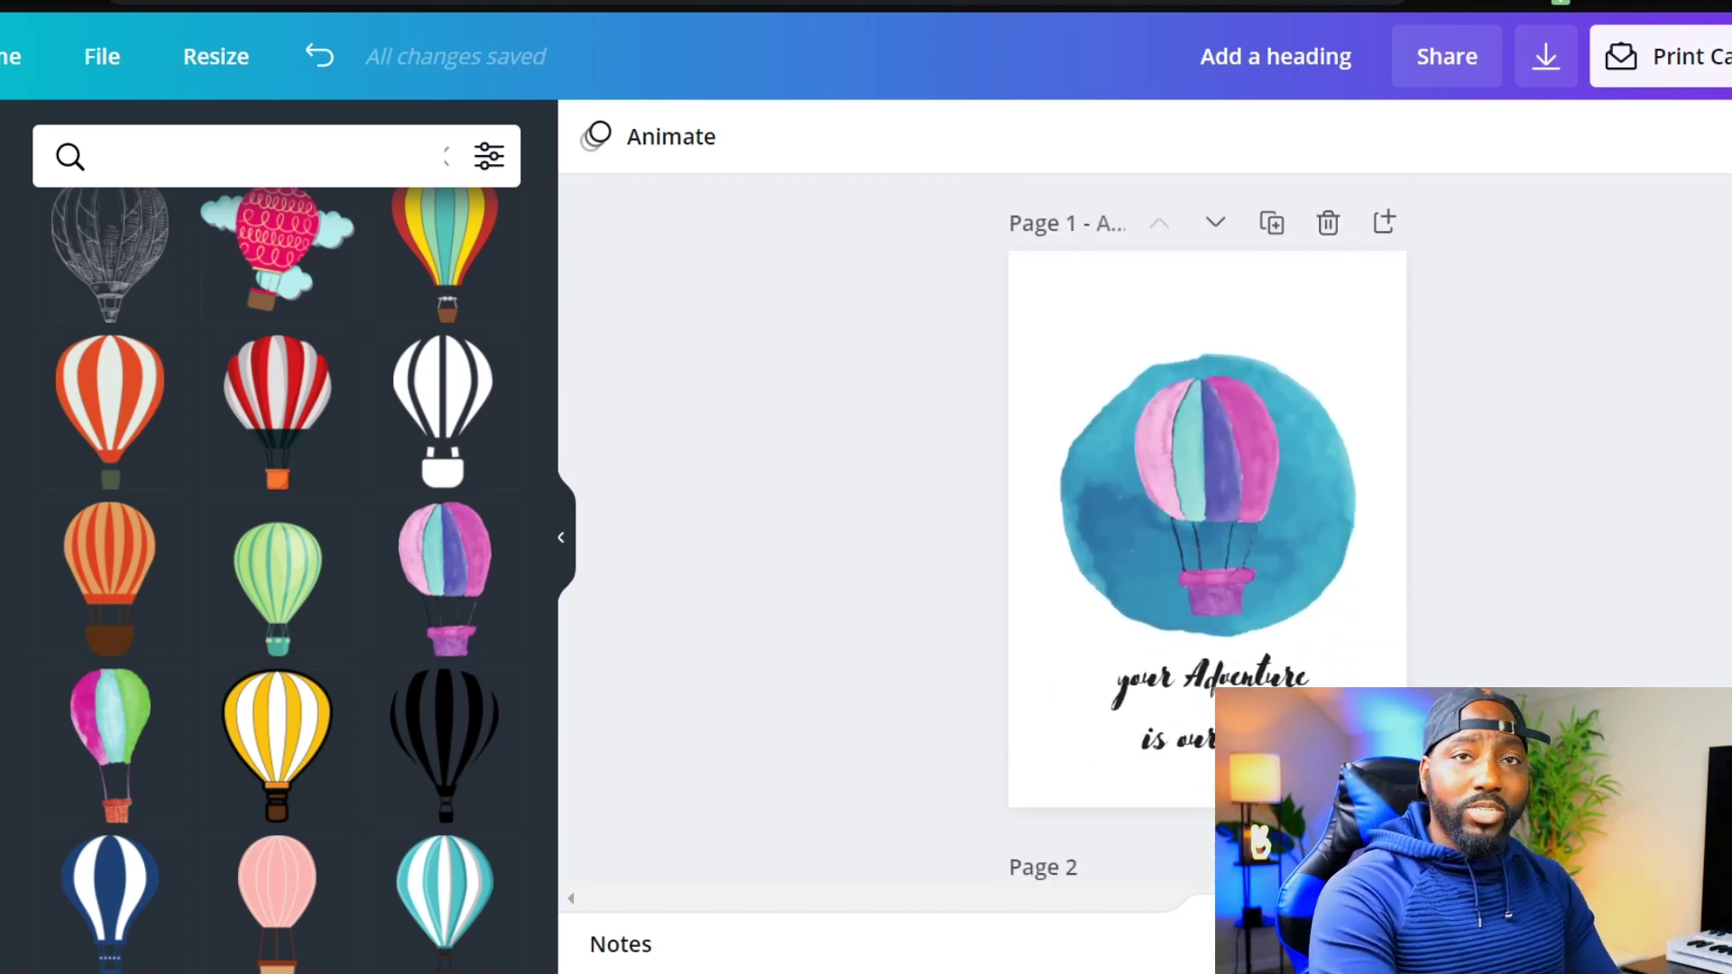
{"action": "scroll", "coordinate": [1208, 487], "scroll_direction": "down", "scroll_amount": 5}
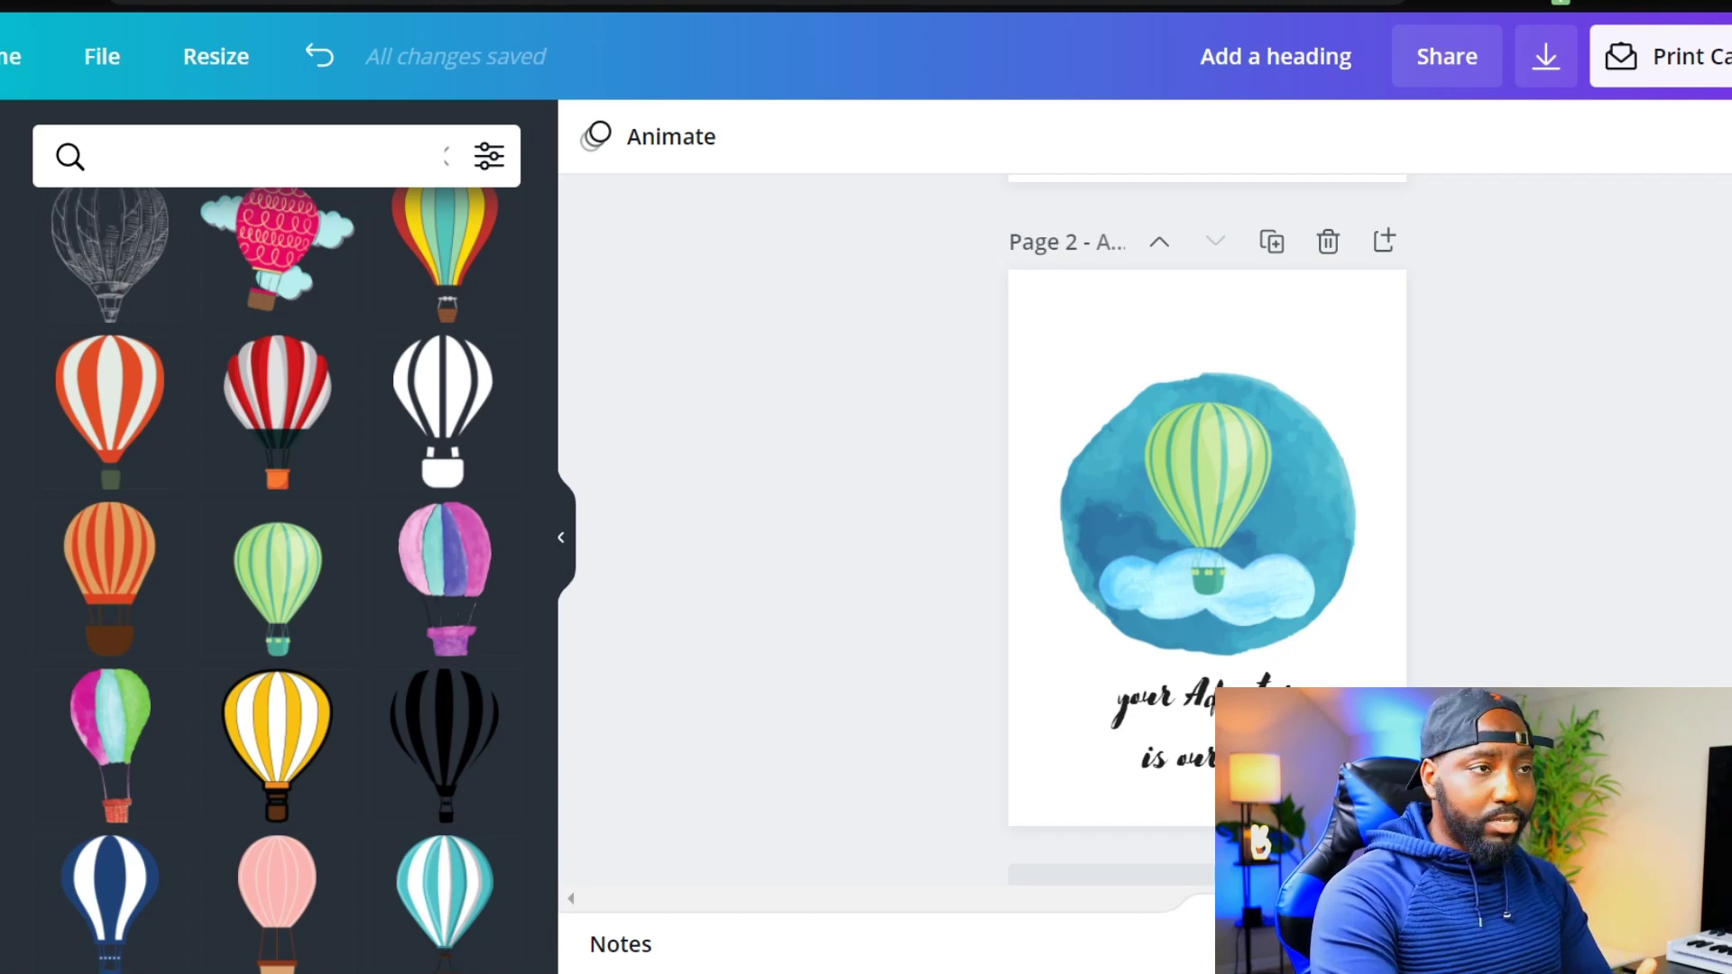
Step: Duplicate page 2 as page 3, replacing the green balloon with a centred red-striped balloon
{"action": "left_click", "coordinate": [1272, 243]}
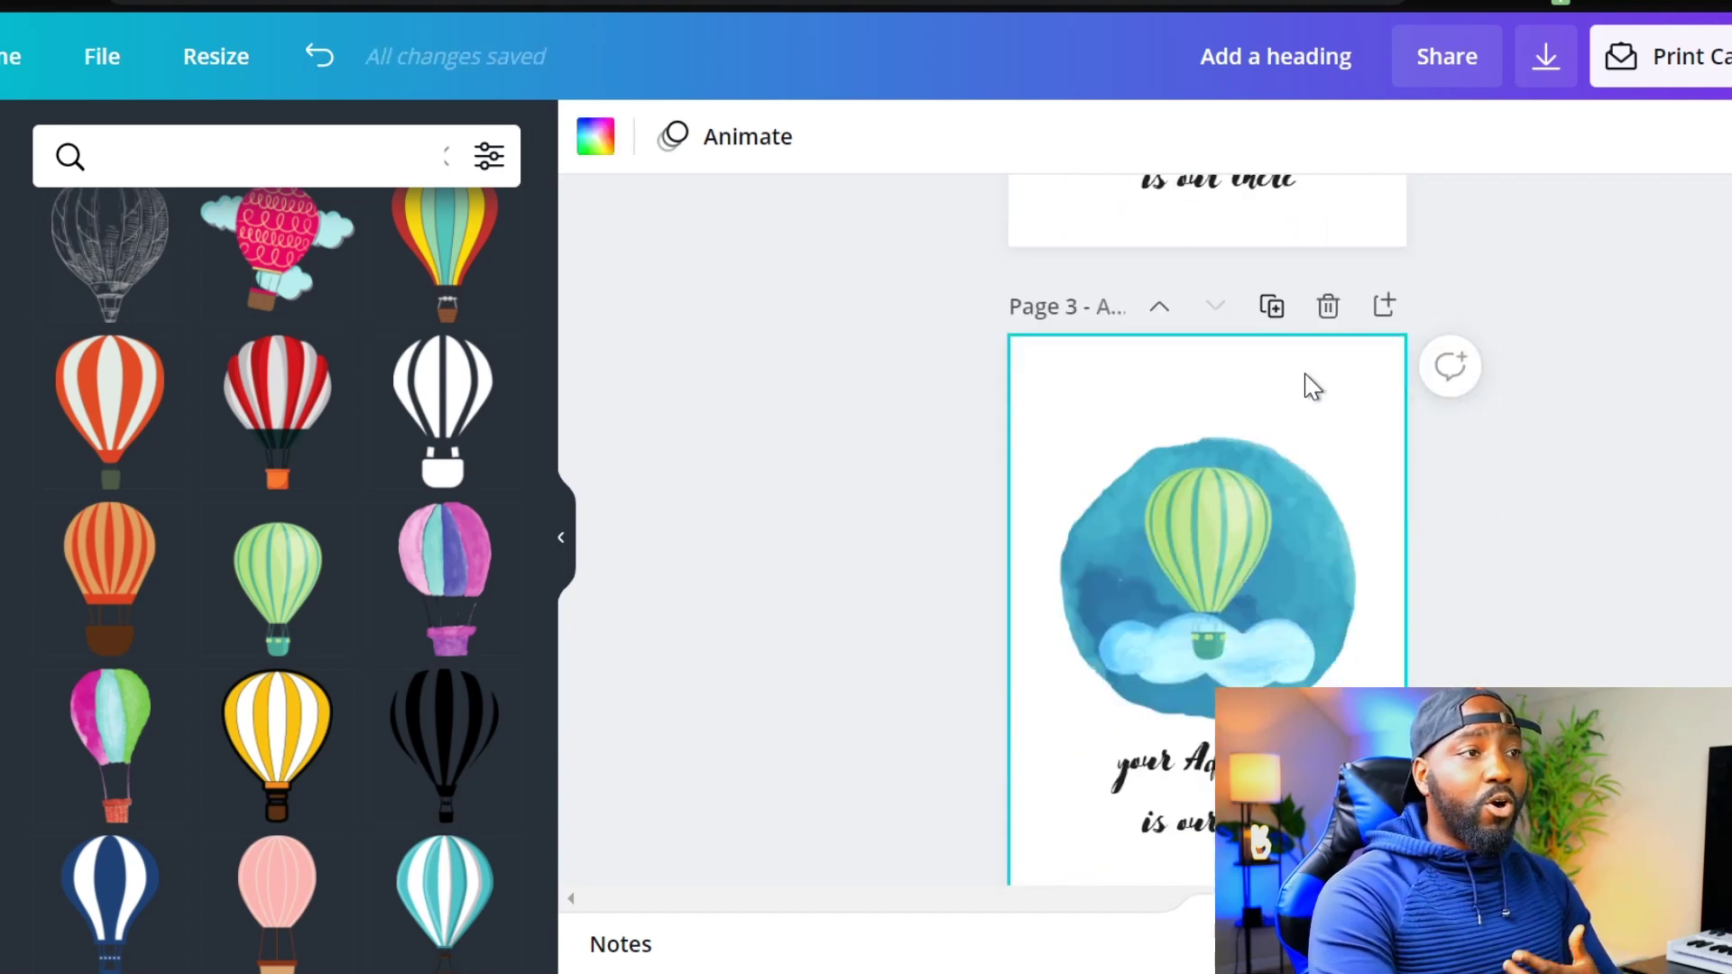
{"action": "left_click", "coordinate": [1209, 638]}
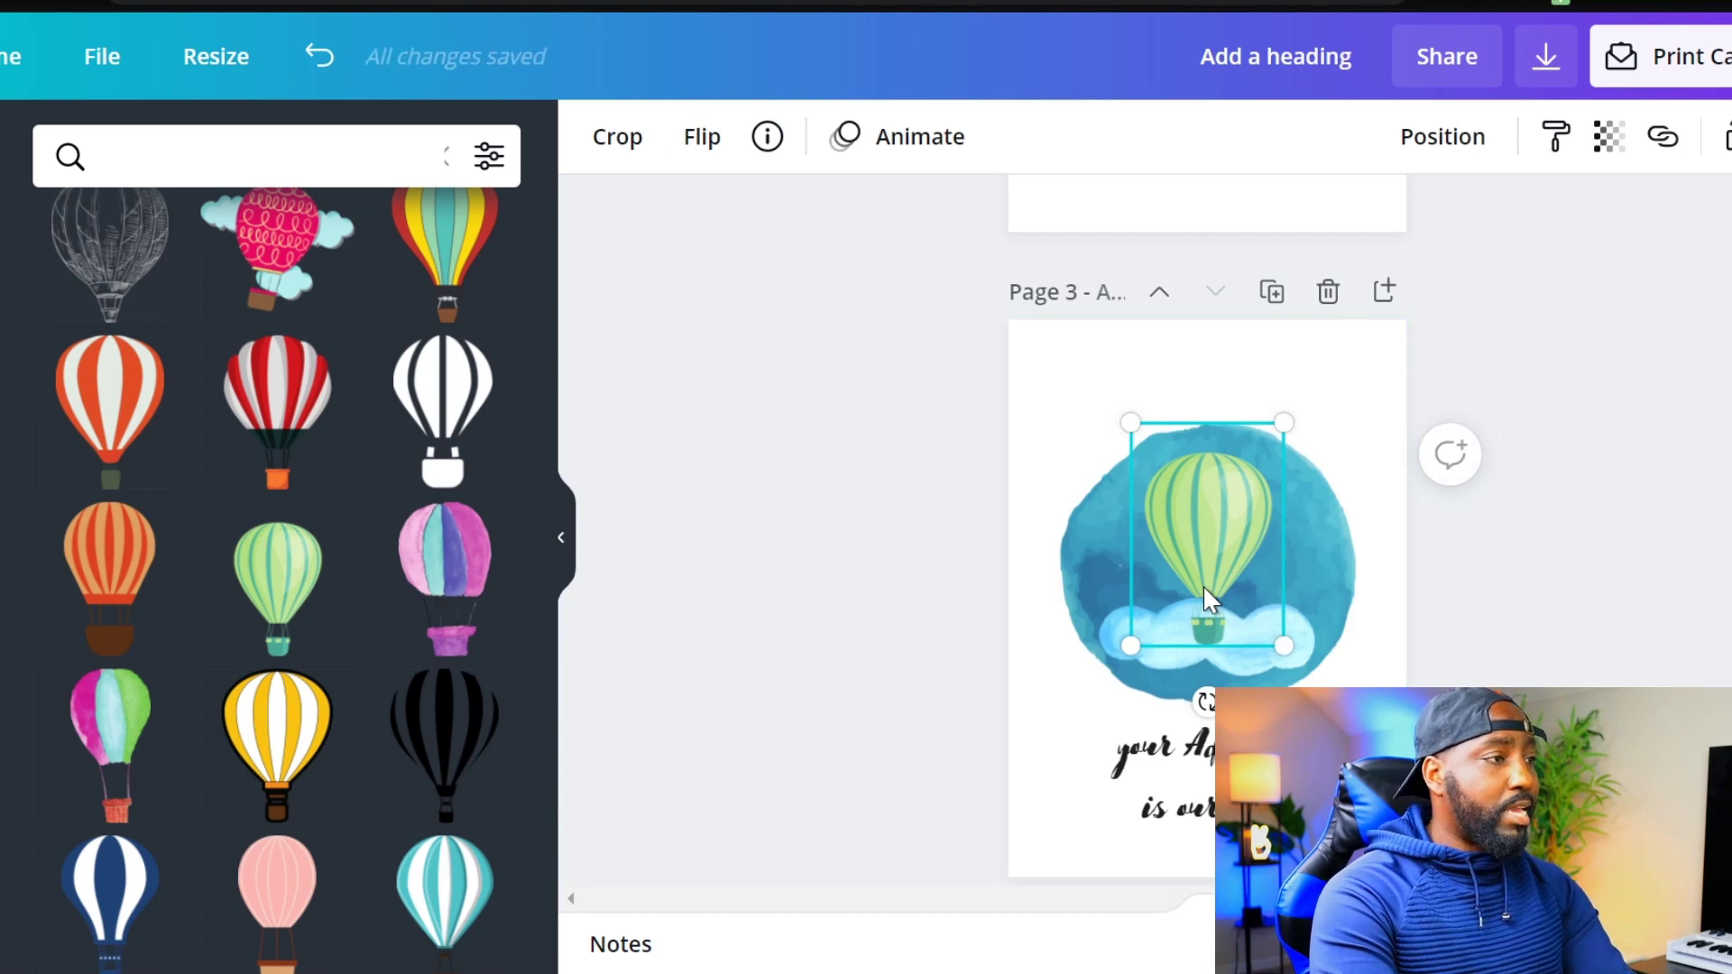
{"action": "key", "text": "Delete"}
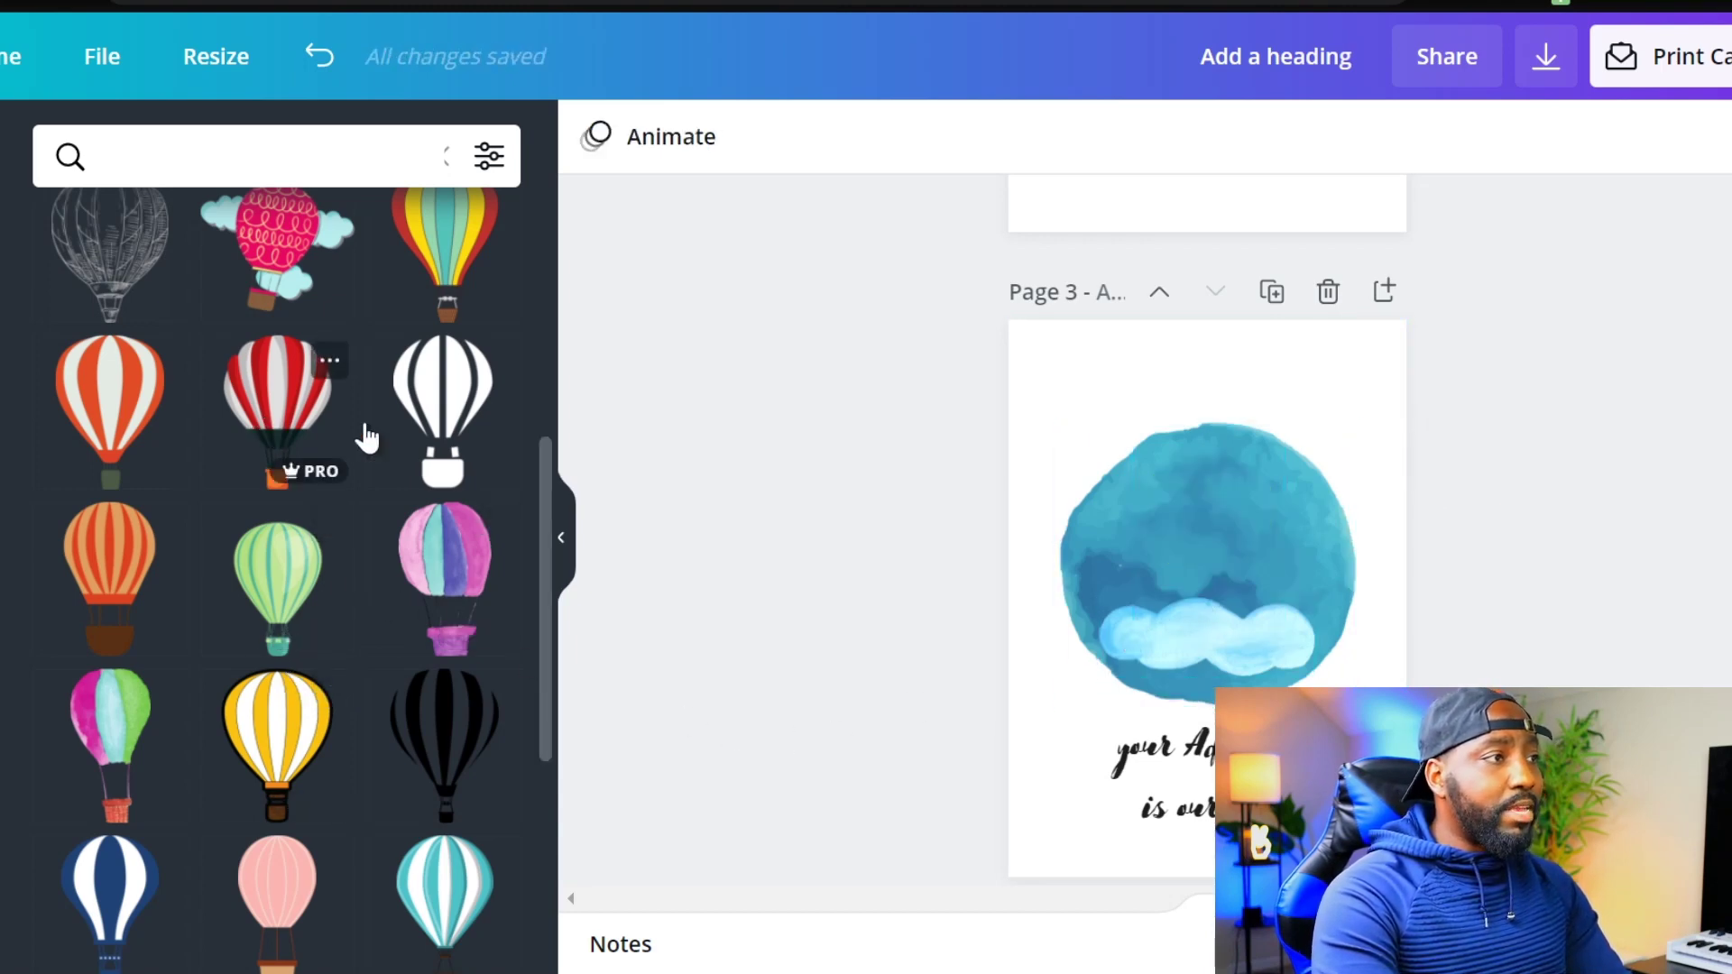
{"action": "left_click", "coordinate": [280, 424]}
{"action": "left_click_drag", "start_coordinate": [1137, 604], "coordinate": [1191, 530]}
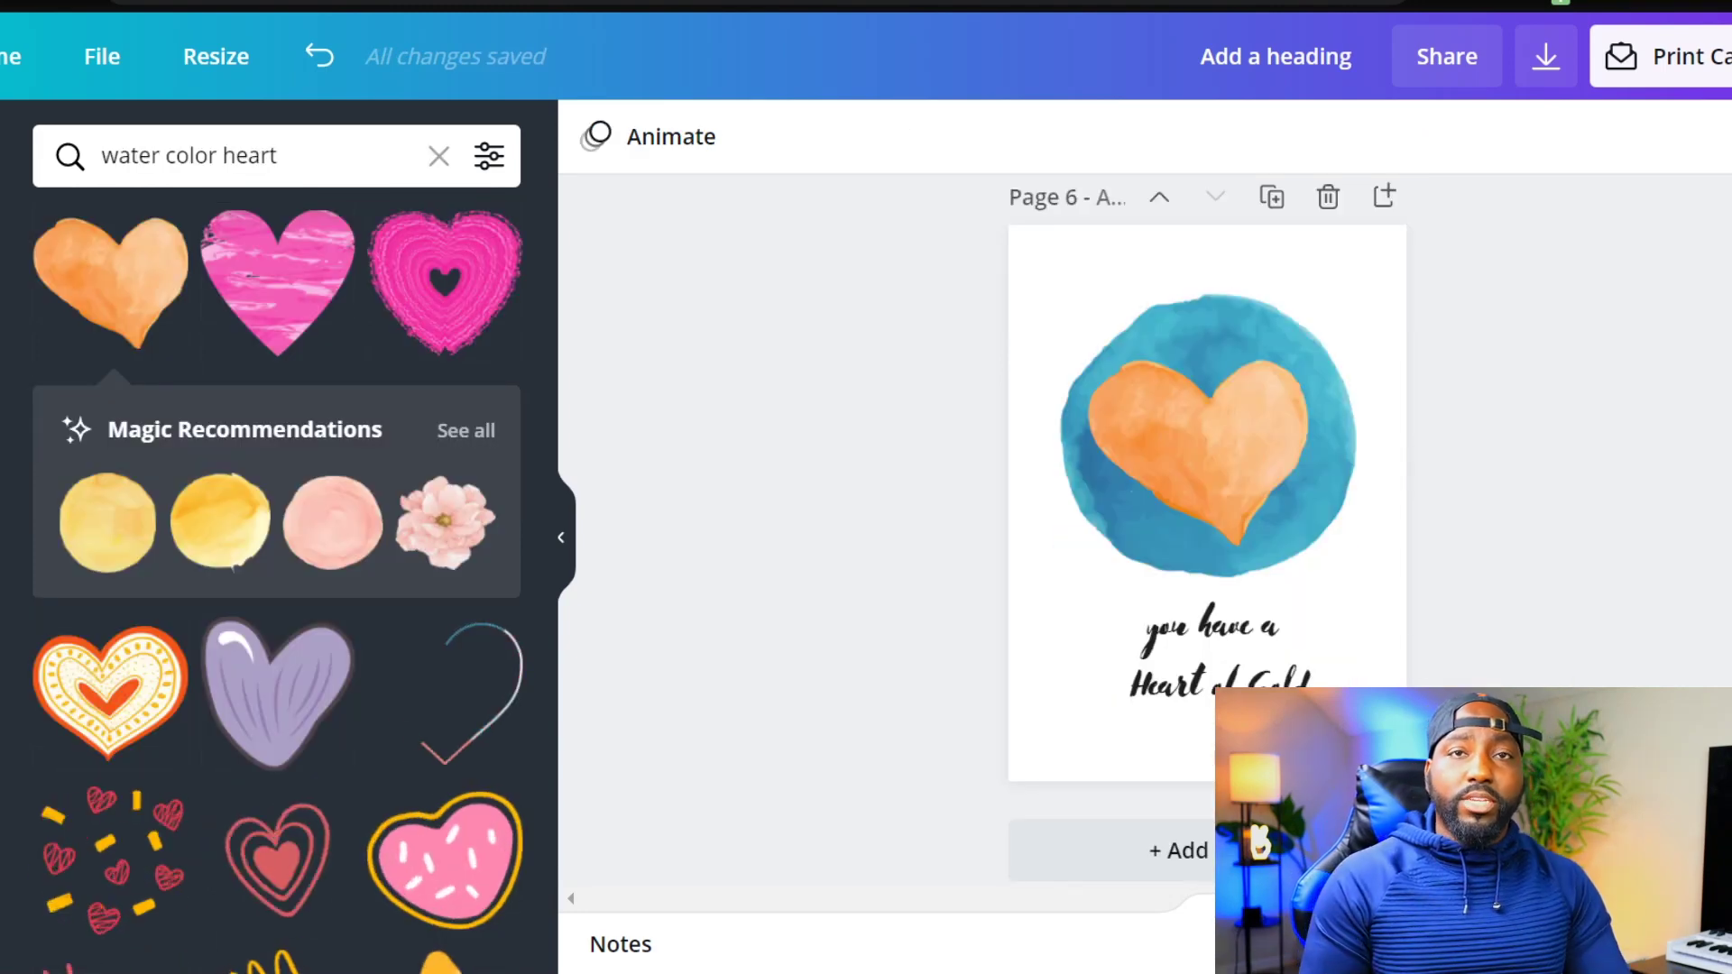
Step: Review the three balloon pages and bring up the Download options
{"action": "scroll", "coordinate": [1207, 496], "scroll_direction": "up", "scroll_amount": 10}
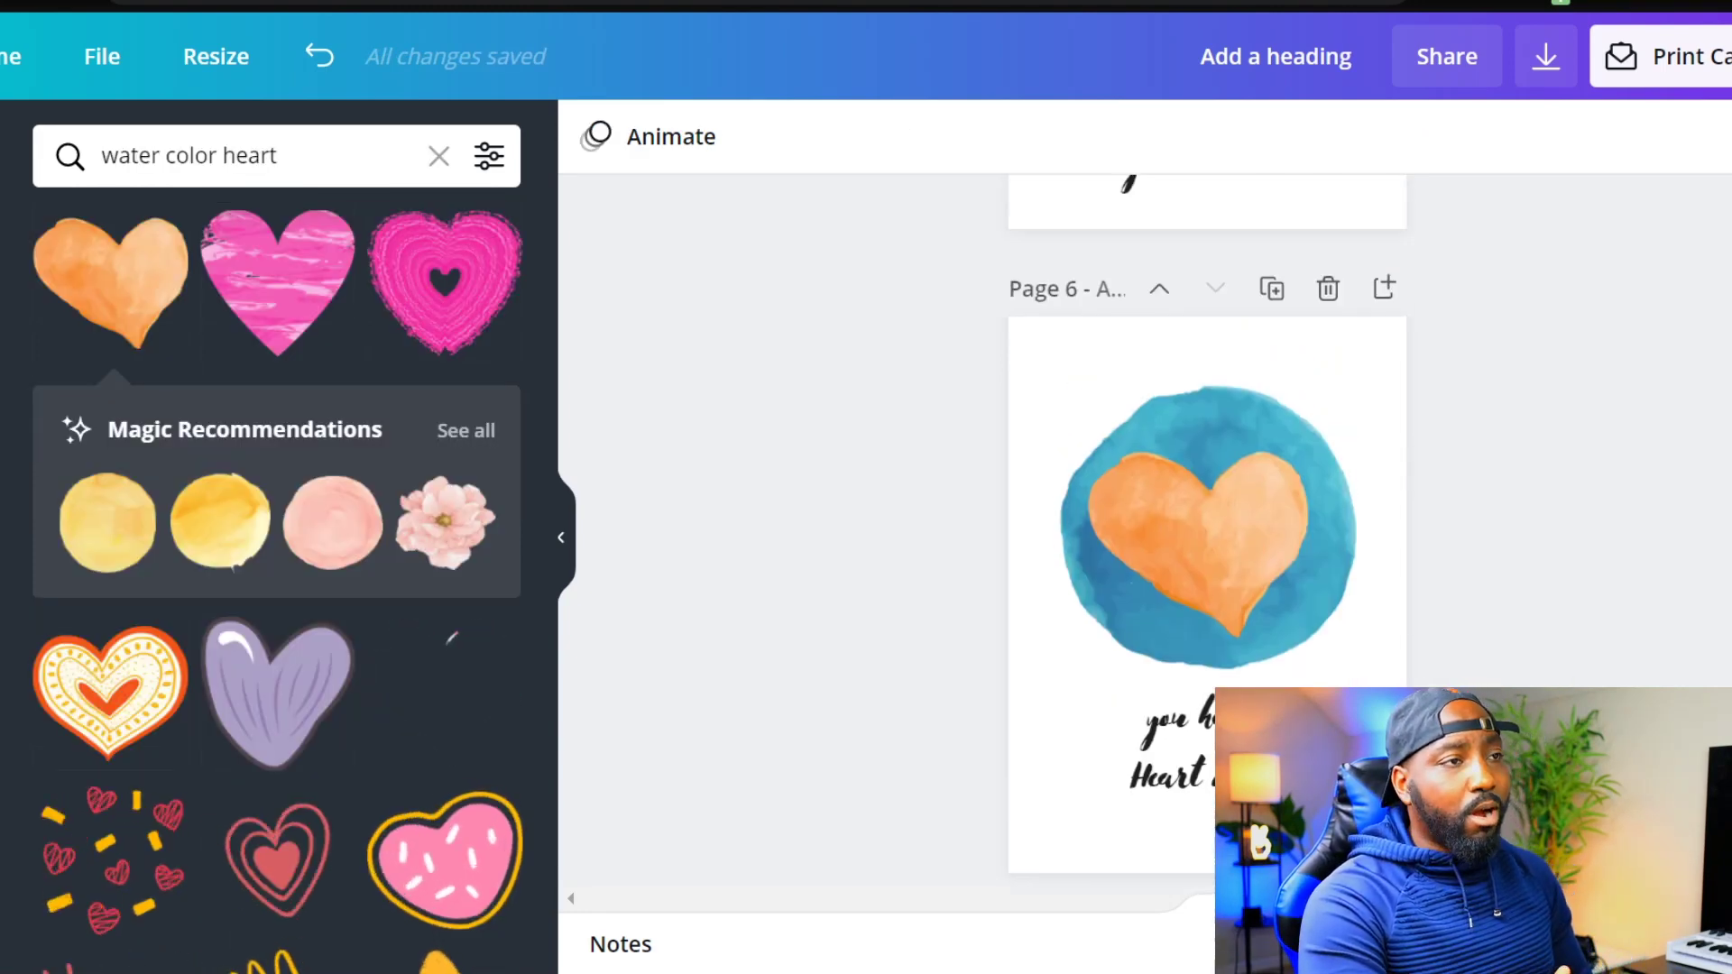
{"action": "scroll", "coordinate": [1207, 496], "scroll_direction": "up", "scroll_amount": 8}
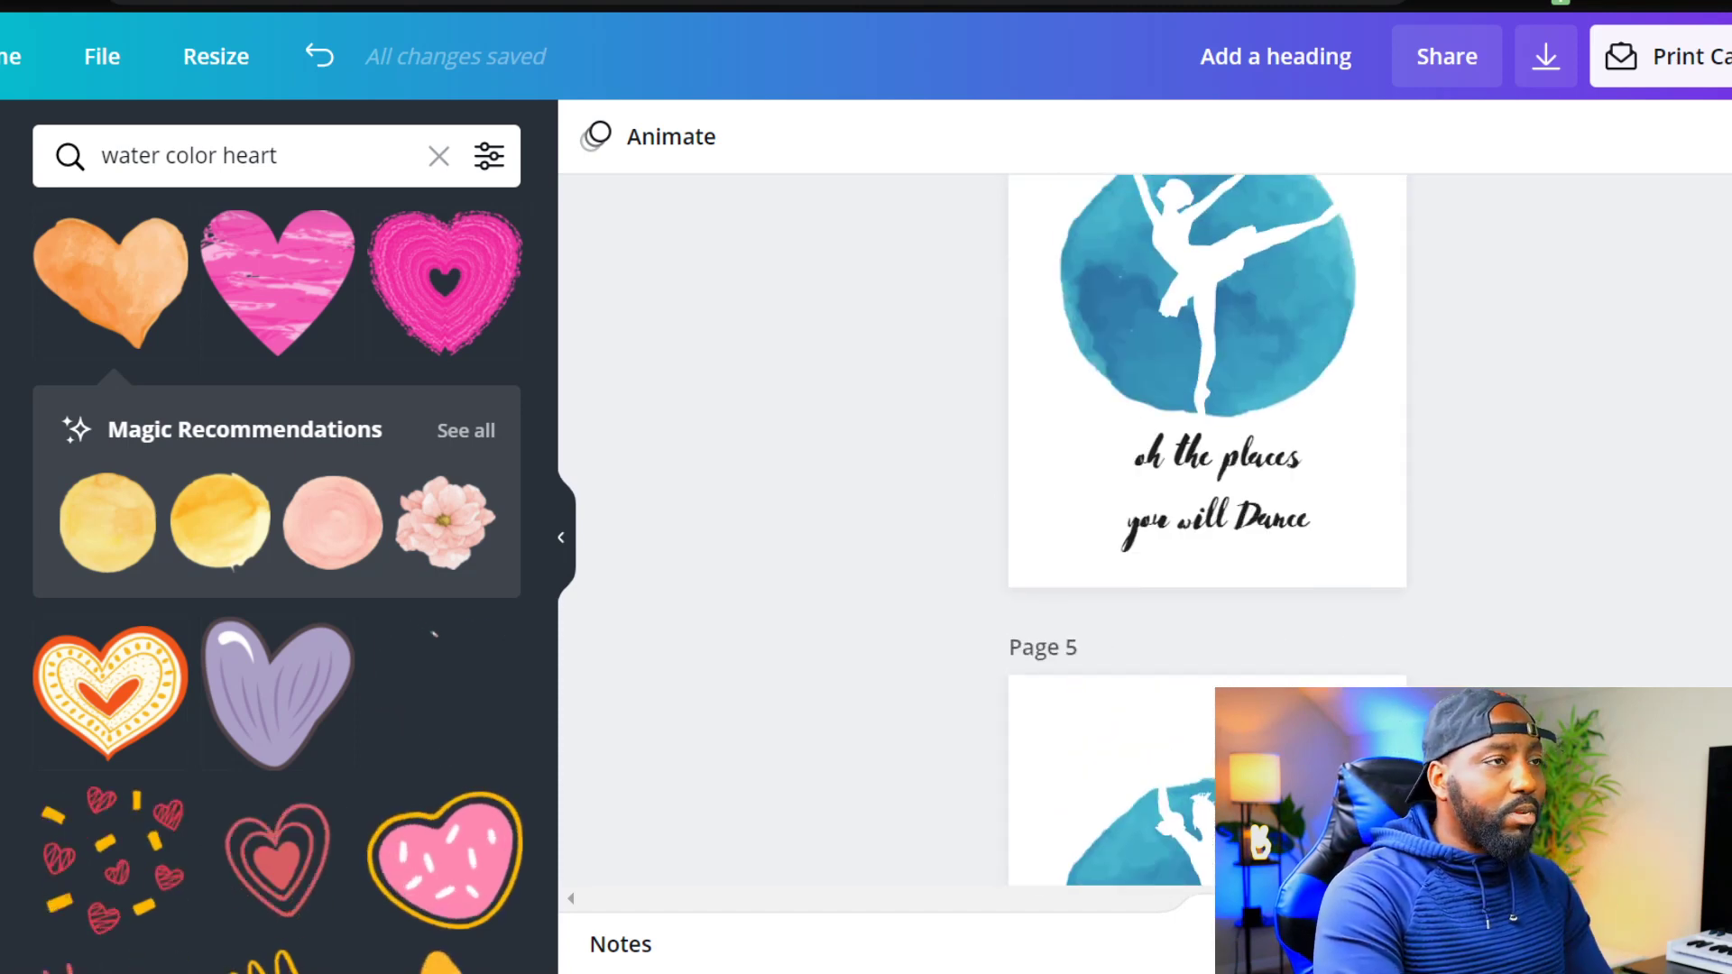
{"action": "scroll", "coordinate": [1208, 496], "scroll_direction": "up", "scroll_amount": 8}
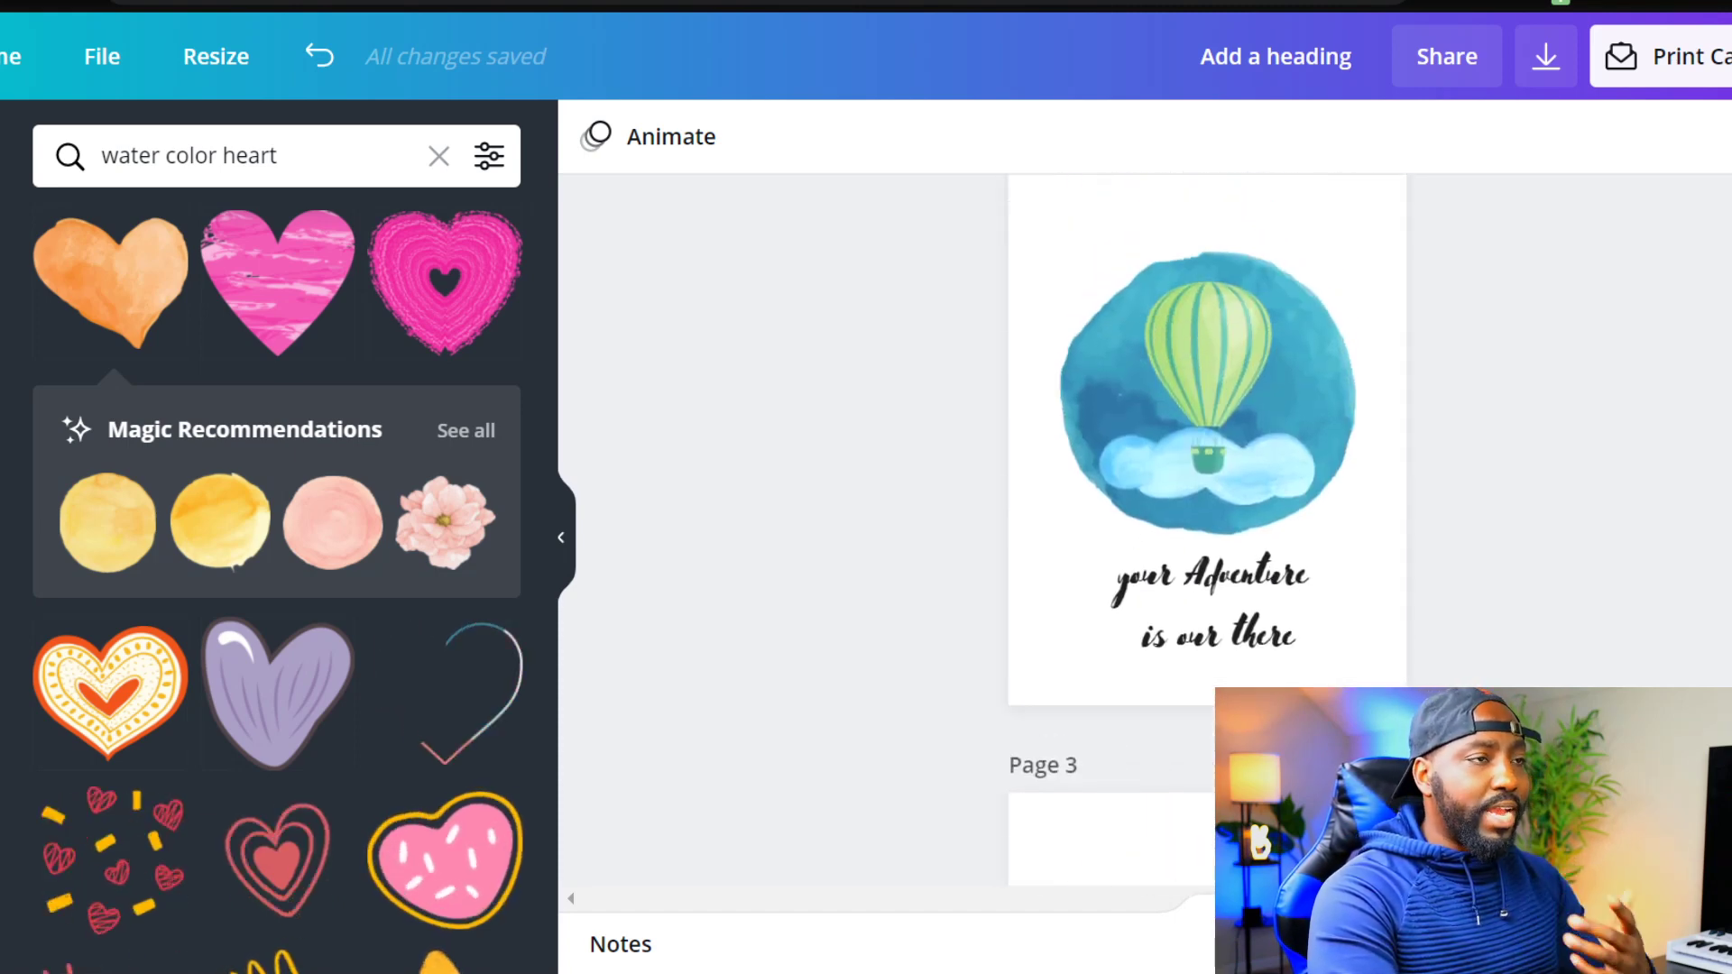
{"action": "scroll", "coordinate": [1207, 496], "scroll_direction": "up", "scroll_amount": 8}
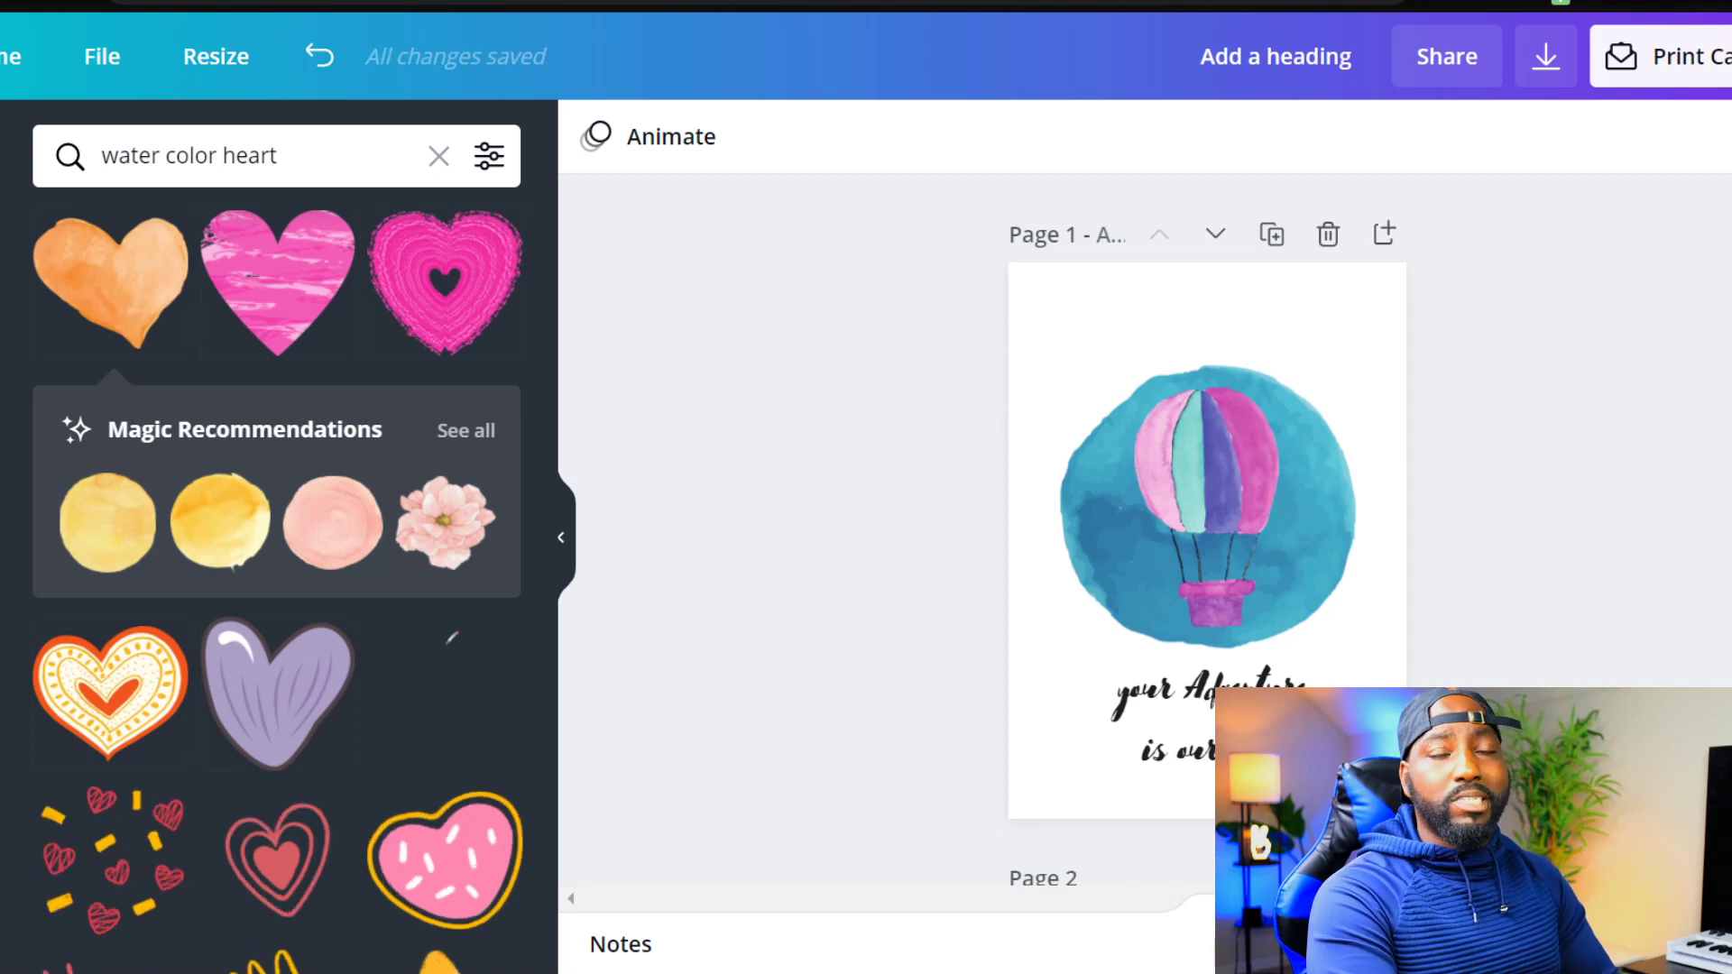
{"action": "scroll", "coordinate": [1207, 496], "scroll_direction": "down", "scroll_amount": 10}
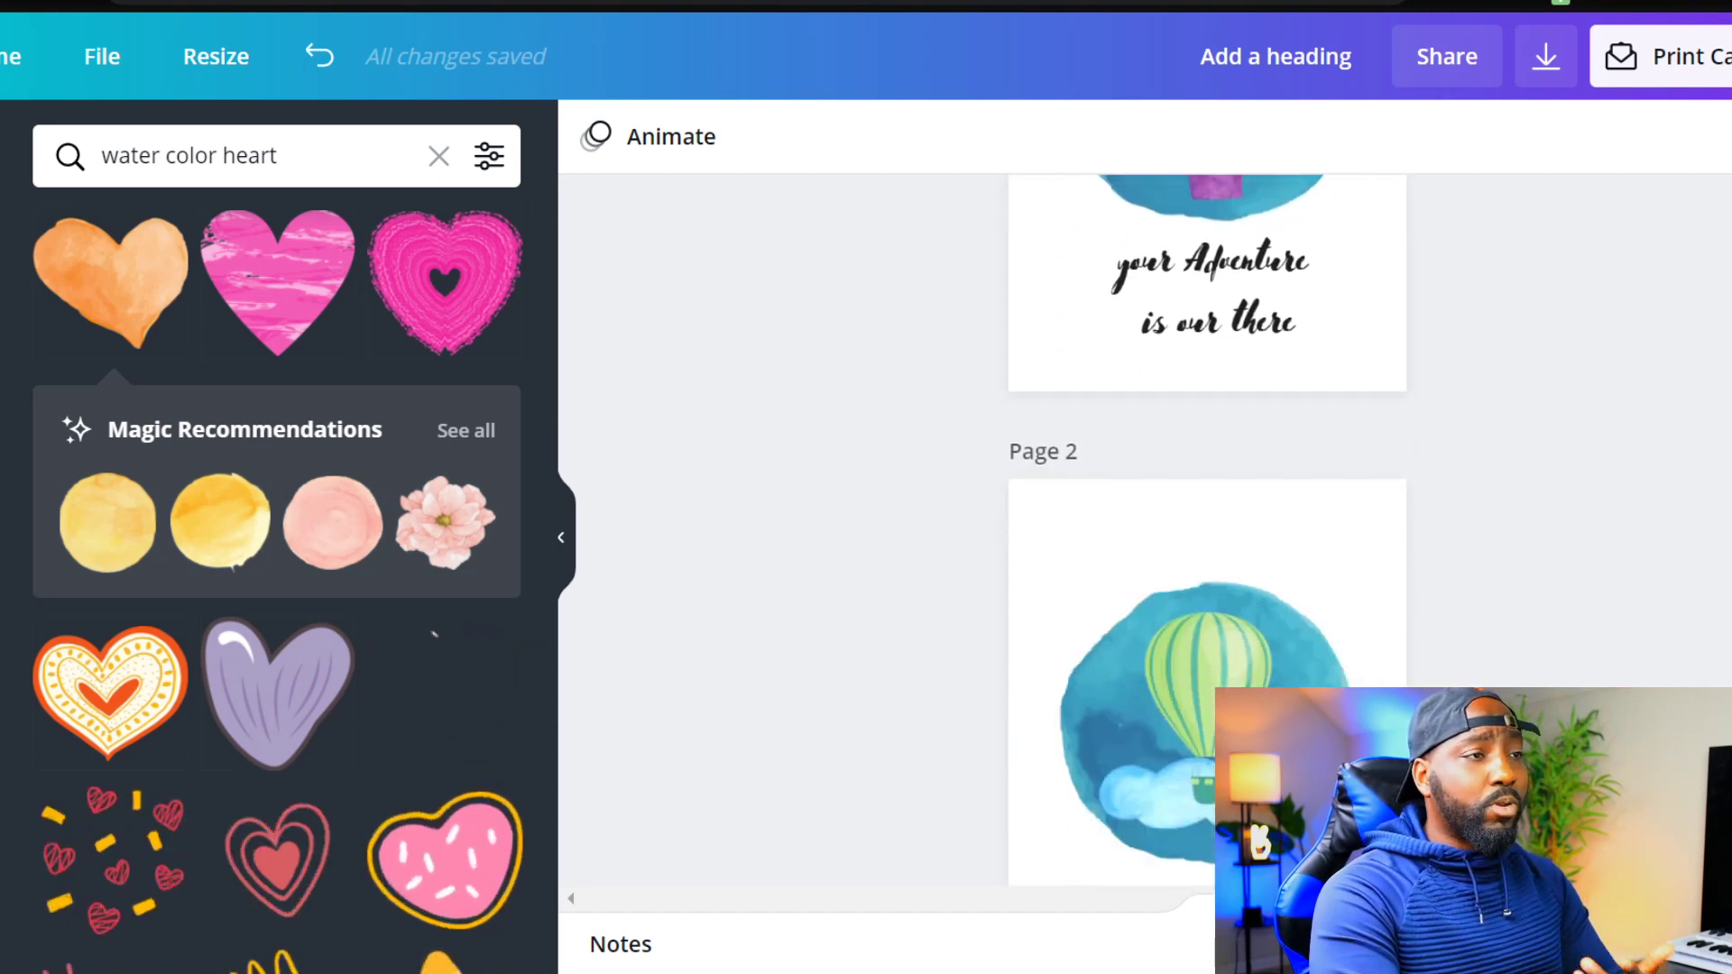
{"action": "scroll", "coordinate": [1207, 496], "scroll_direction": "down", "scroll_amount": 10}
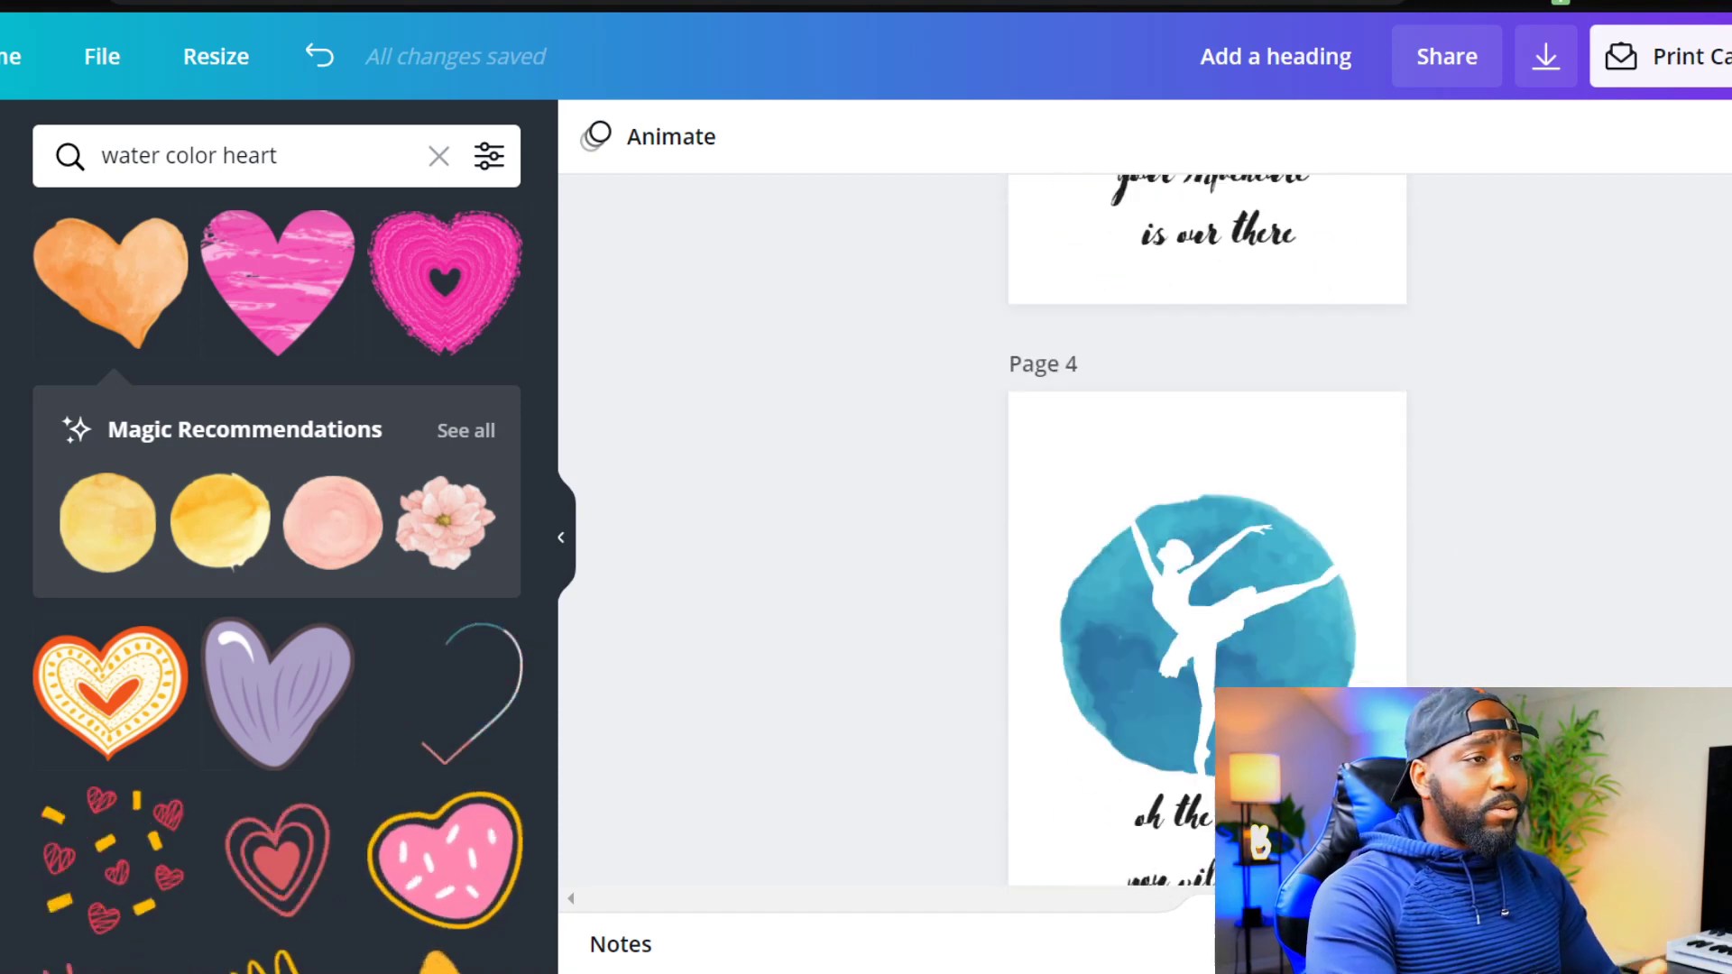
{"action": "scroll", "coordinate": [1207, 496], "scroll_direction": "down", "scroll_amount": 6}
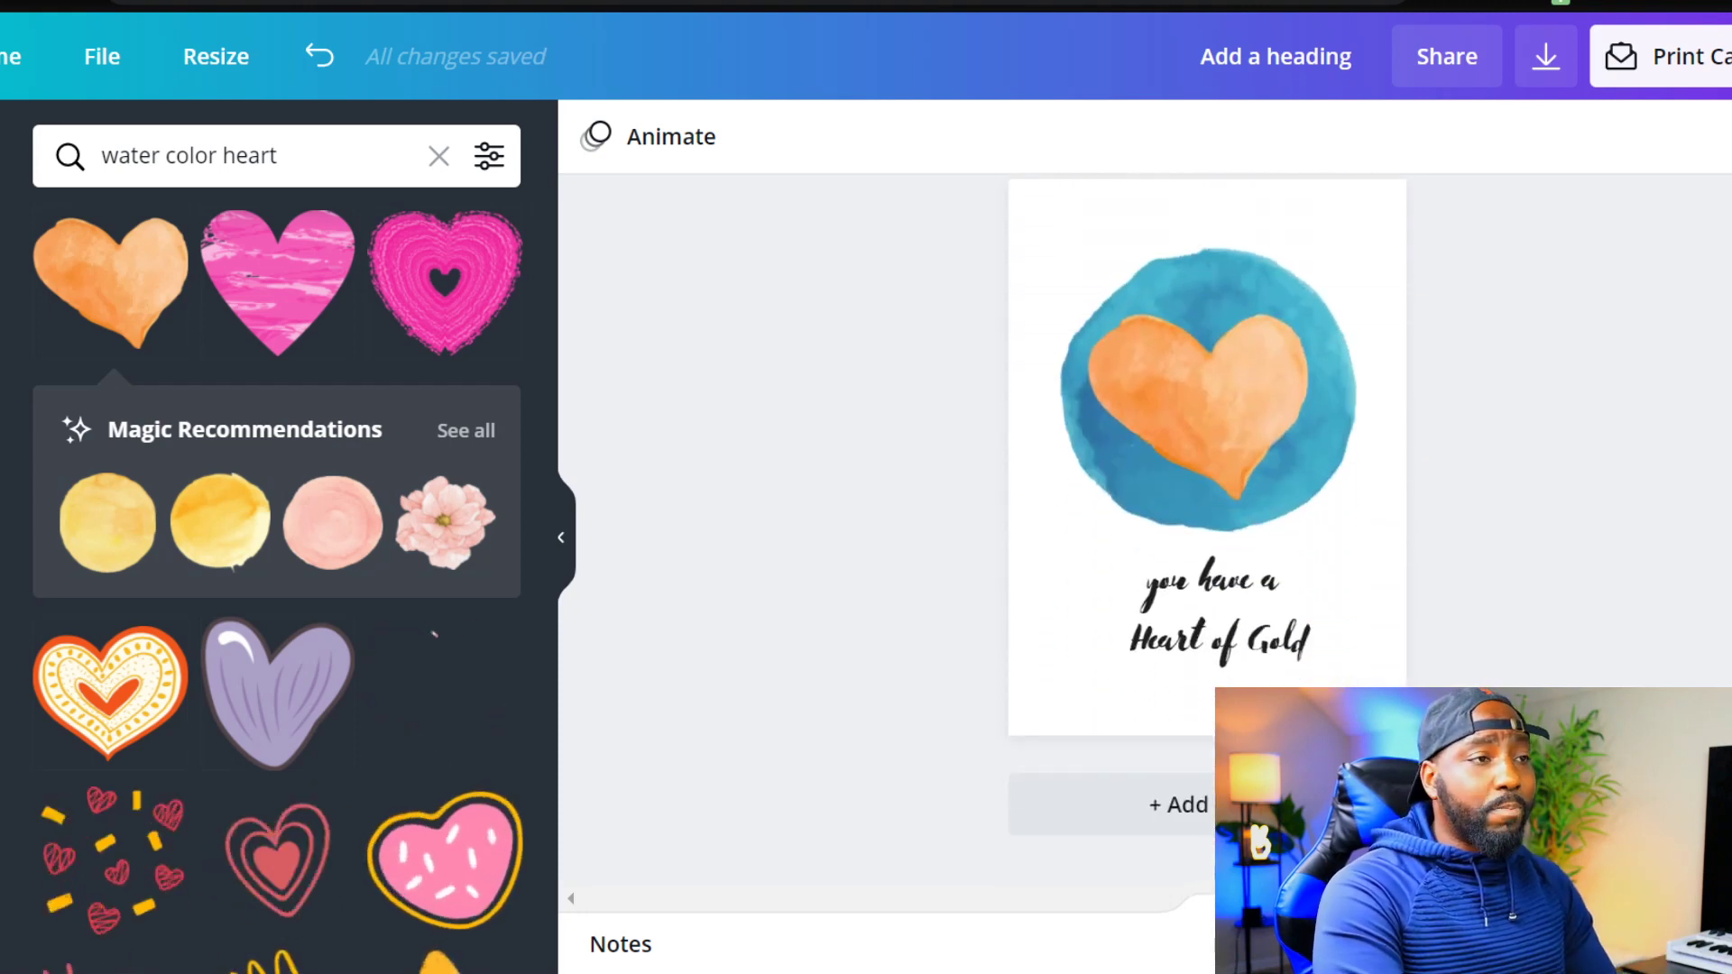
{"action": "scroll", "coordinate": [1207, 496], "scroll_direction": "up", "scroll_amount": 6}
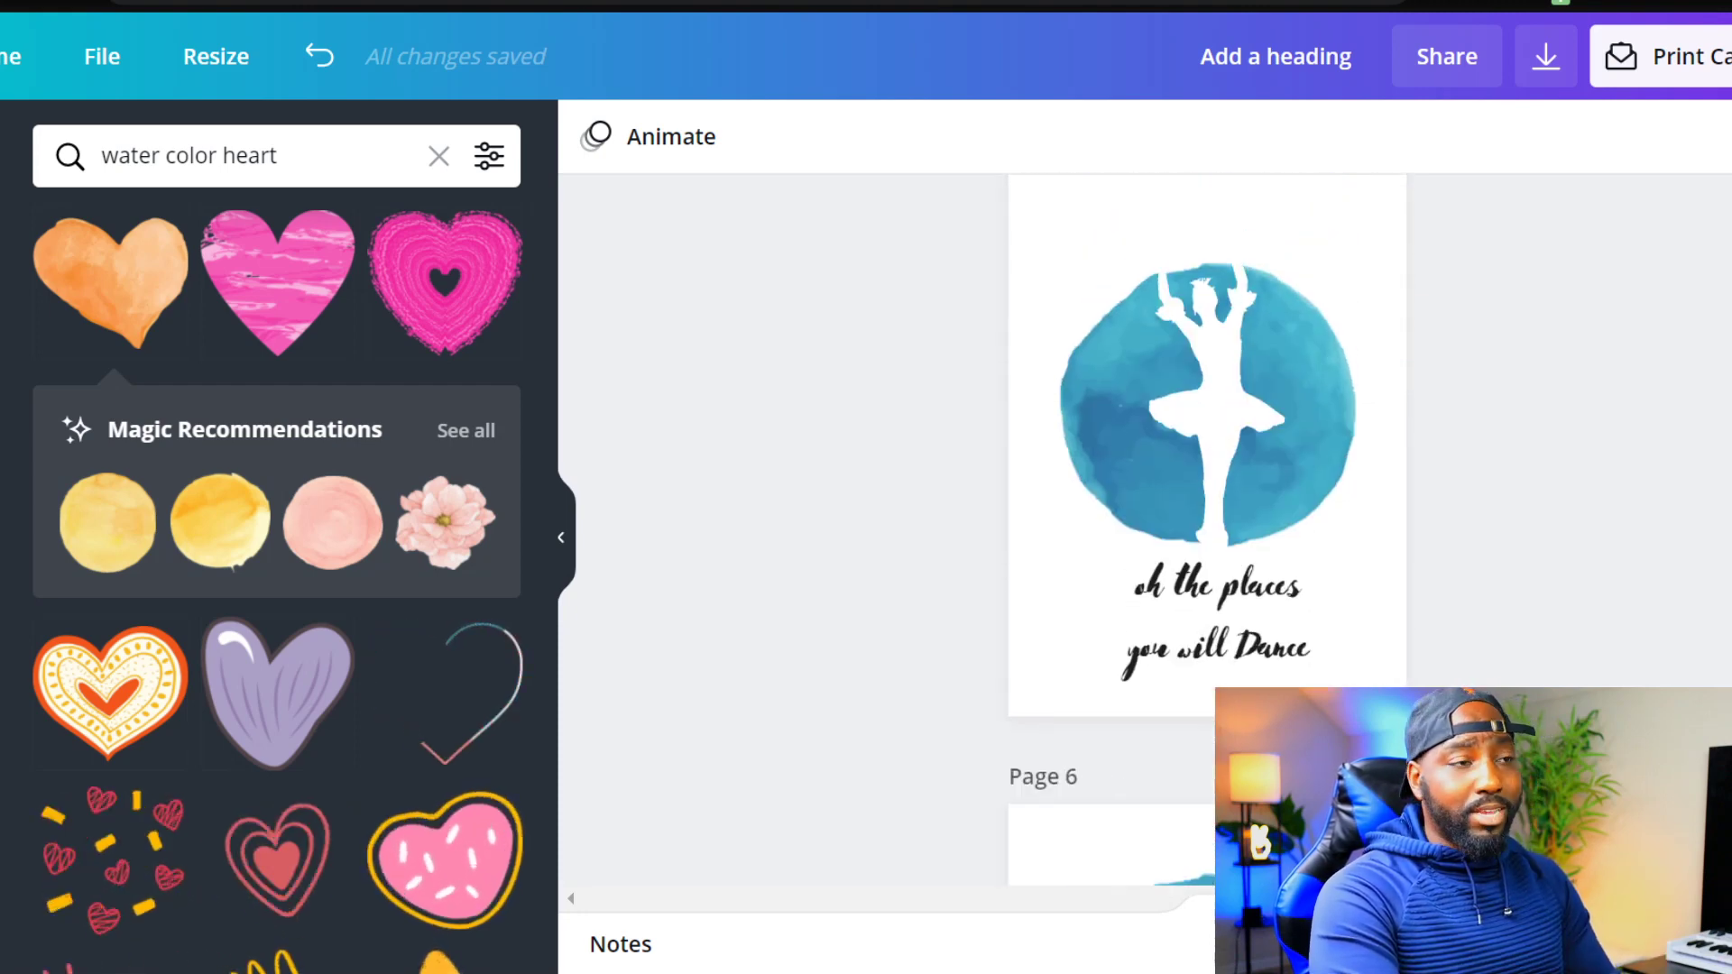
{"action": "scroll", "coordinate": [1207, 496], "scroll_direction": "up", "scroll_amount": 2}
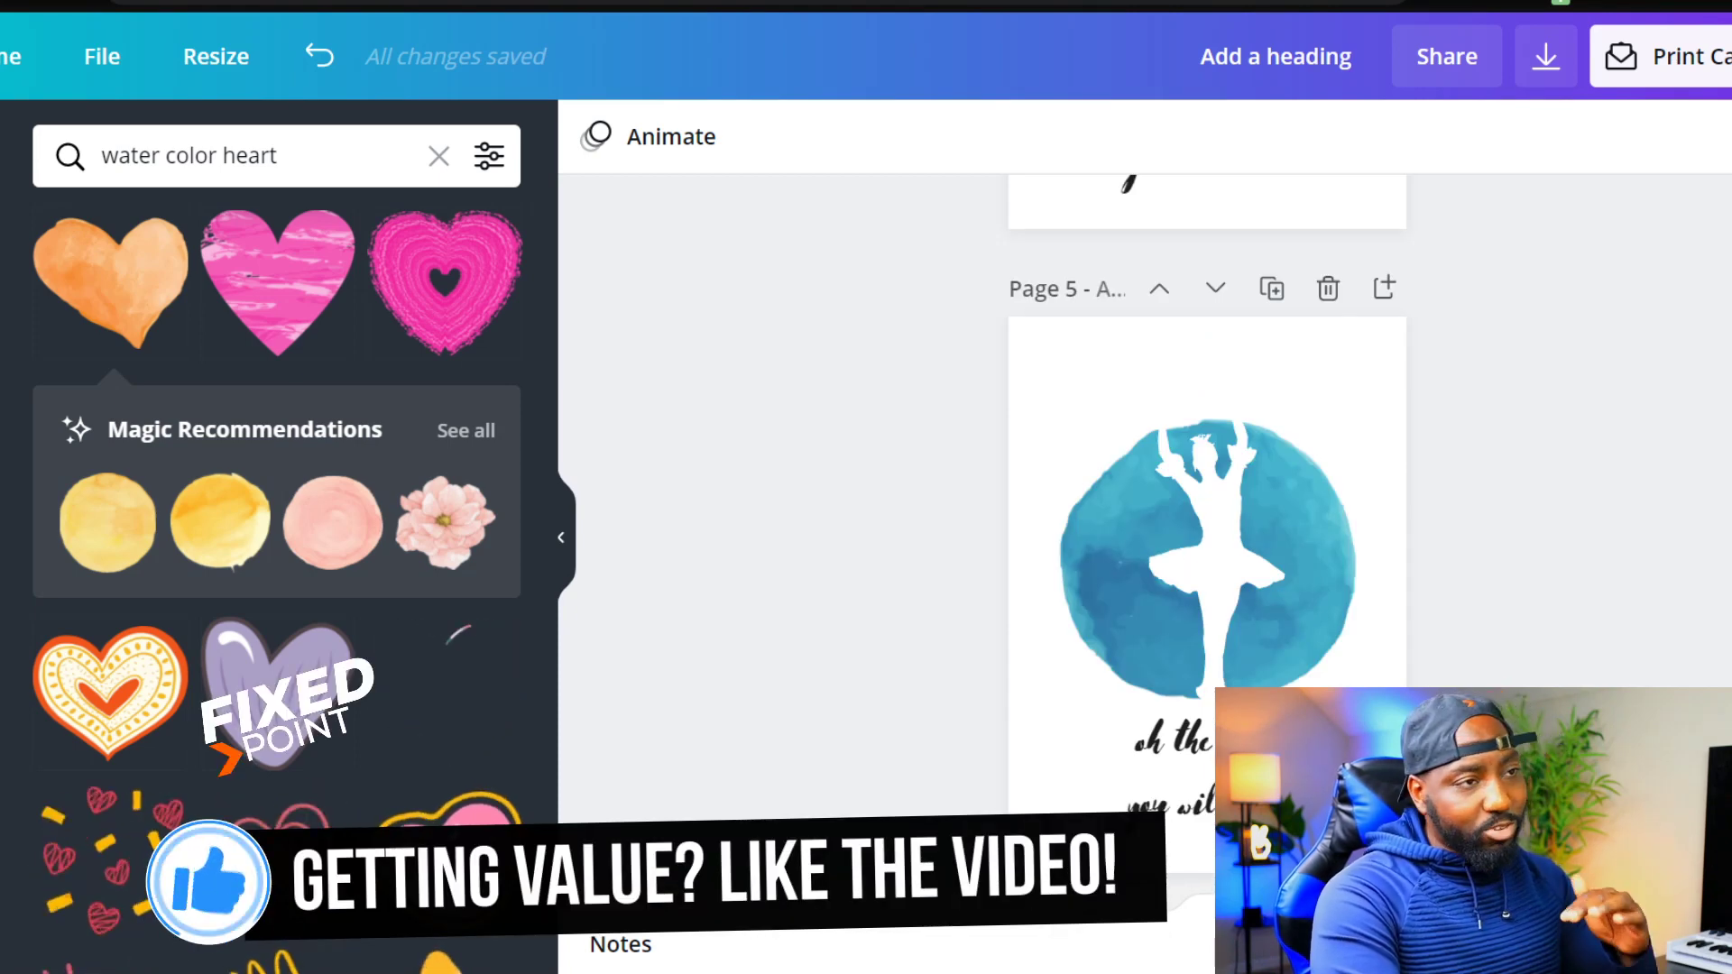
{"action": "scroll", "coordinate": [1208, 497], "scroll_direction": "up", "scroll_amount": 15}
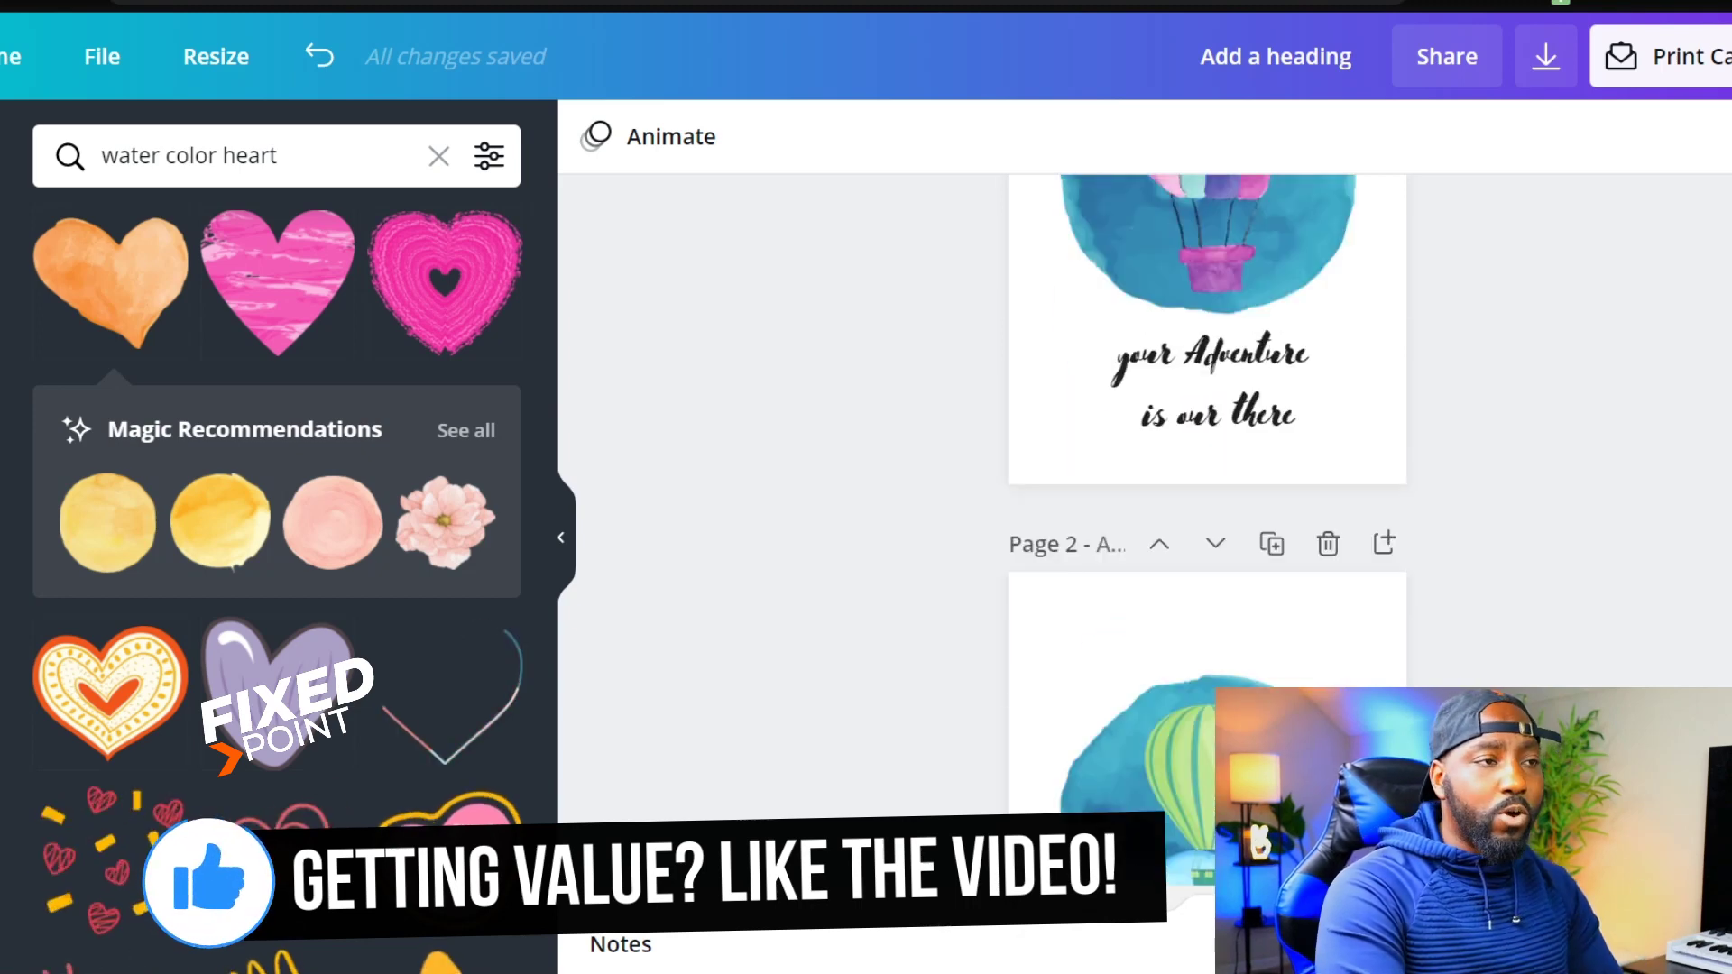
{"action": "scroll", "coordinate": [1207, 496], "scroll_direction": "down", "scroll_amount": 8}
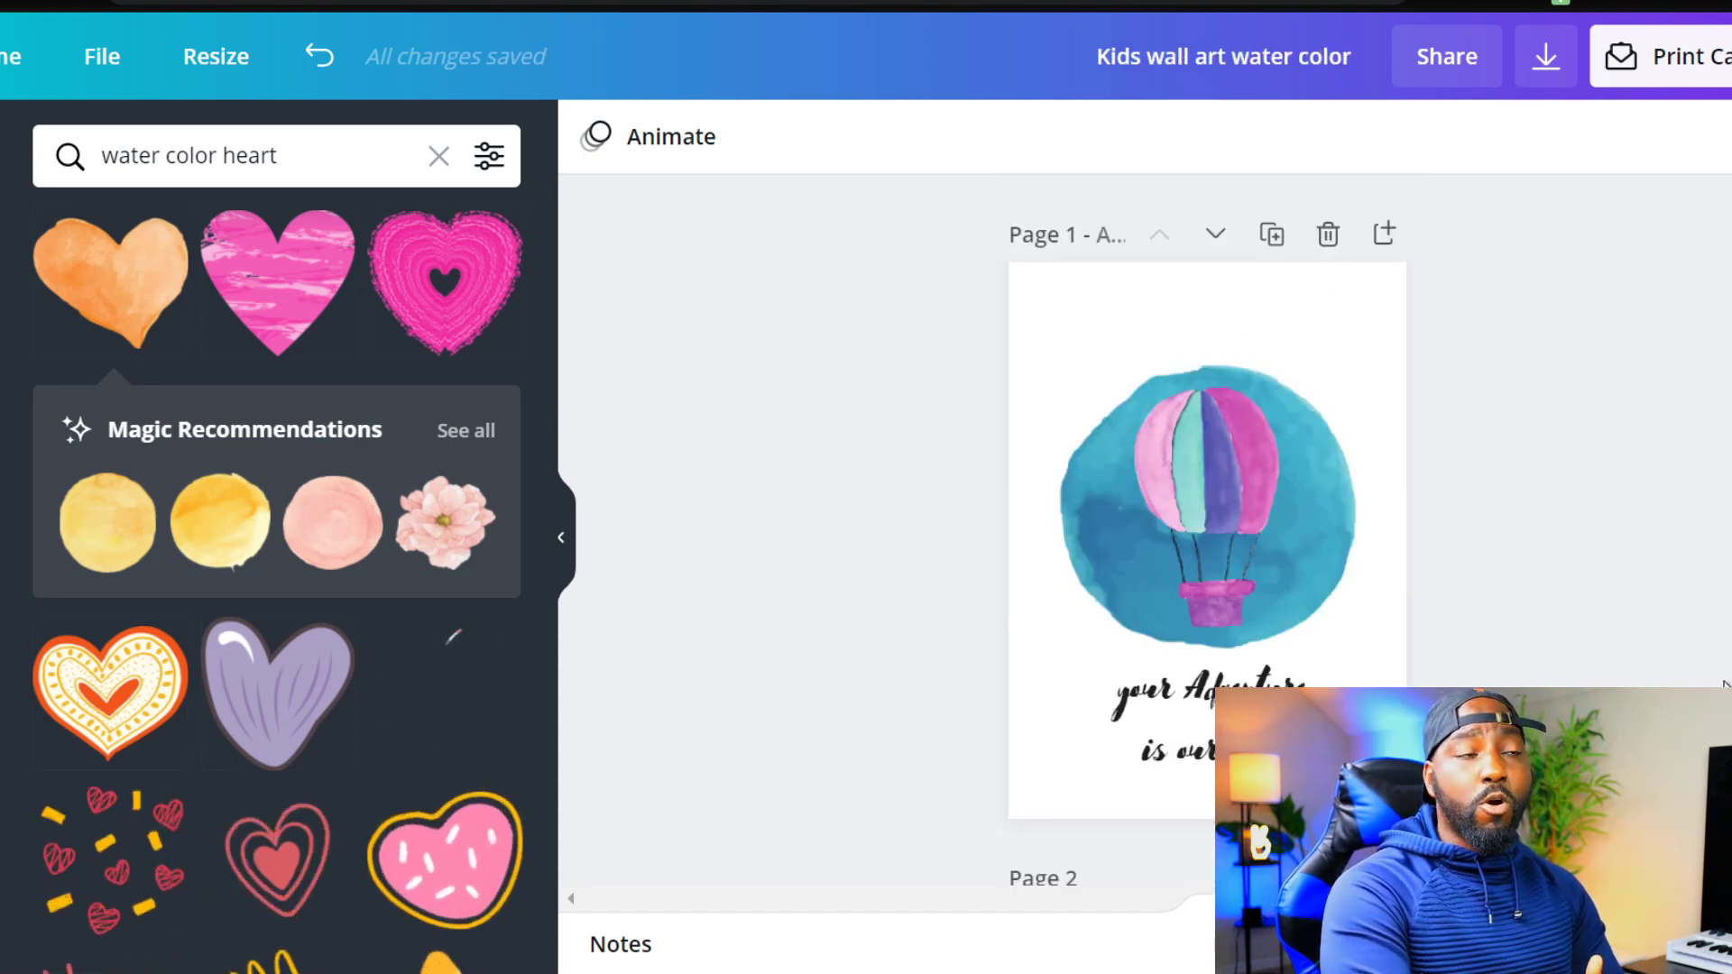
{"action": "left_click", "coordinate": [1546, 61]}
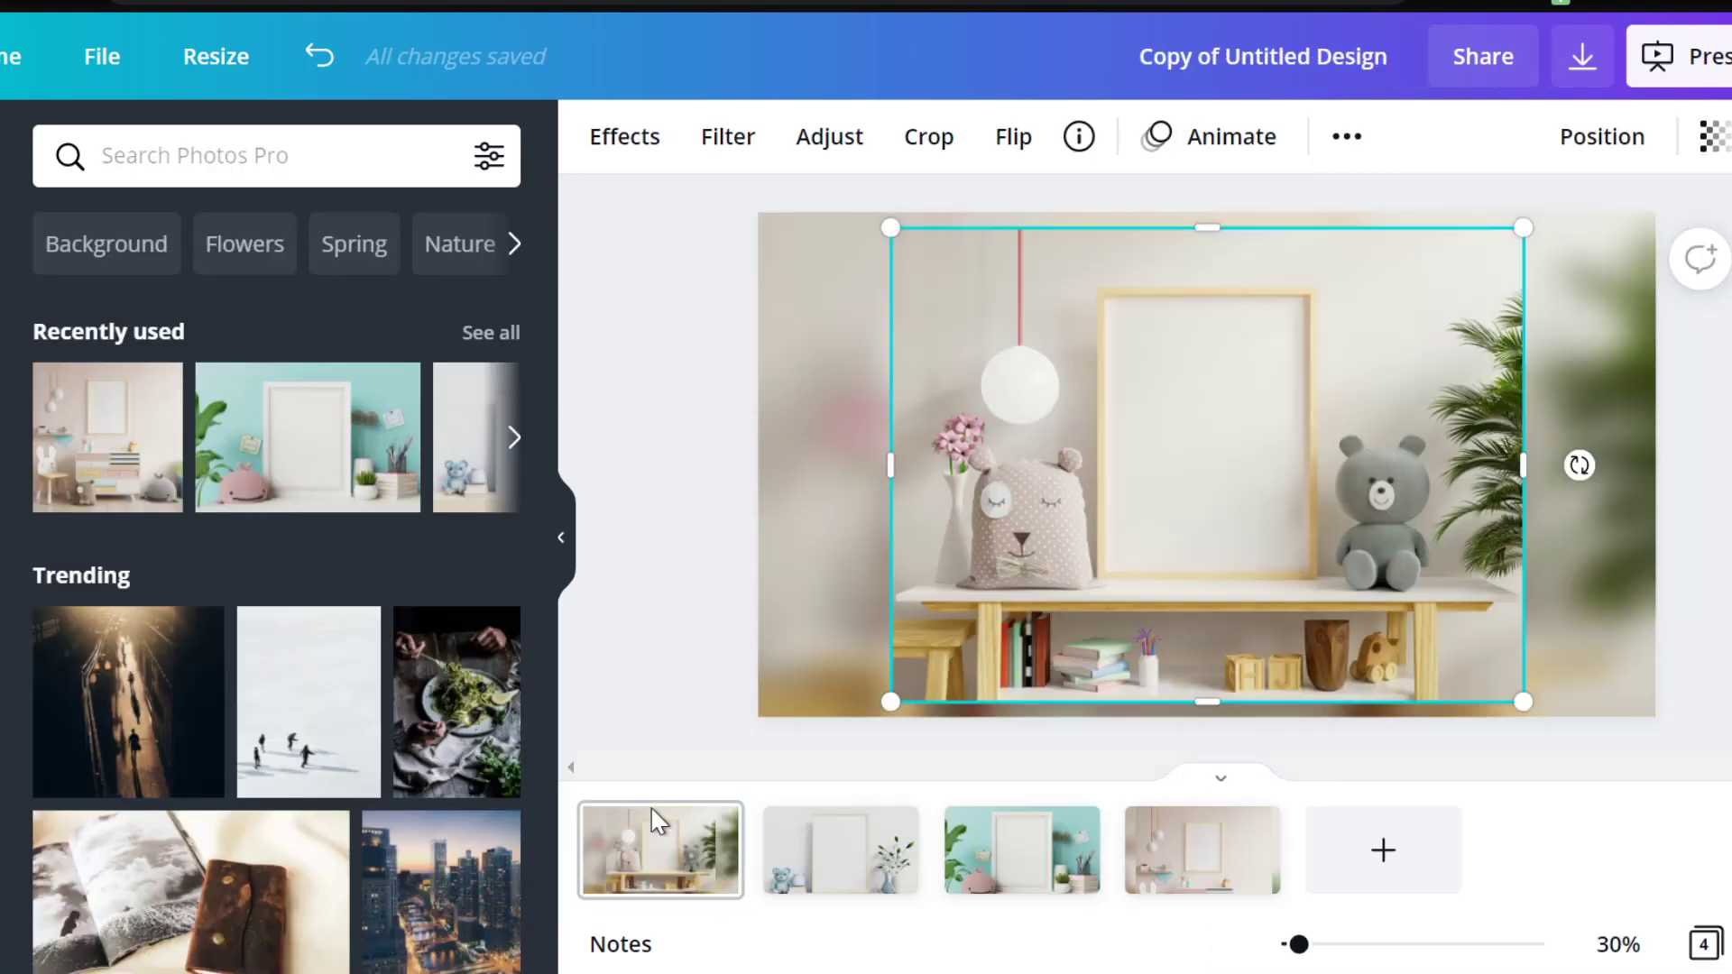
Step: Flip through all four nursery mockup pages, ending back on page 1
{"action": "left_click", "coordinate": [839, 880]}
{"action": "left_click", "coordinate": [1100, 892]}
{"action": "left_click", "coordinate": [1160, 882]}
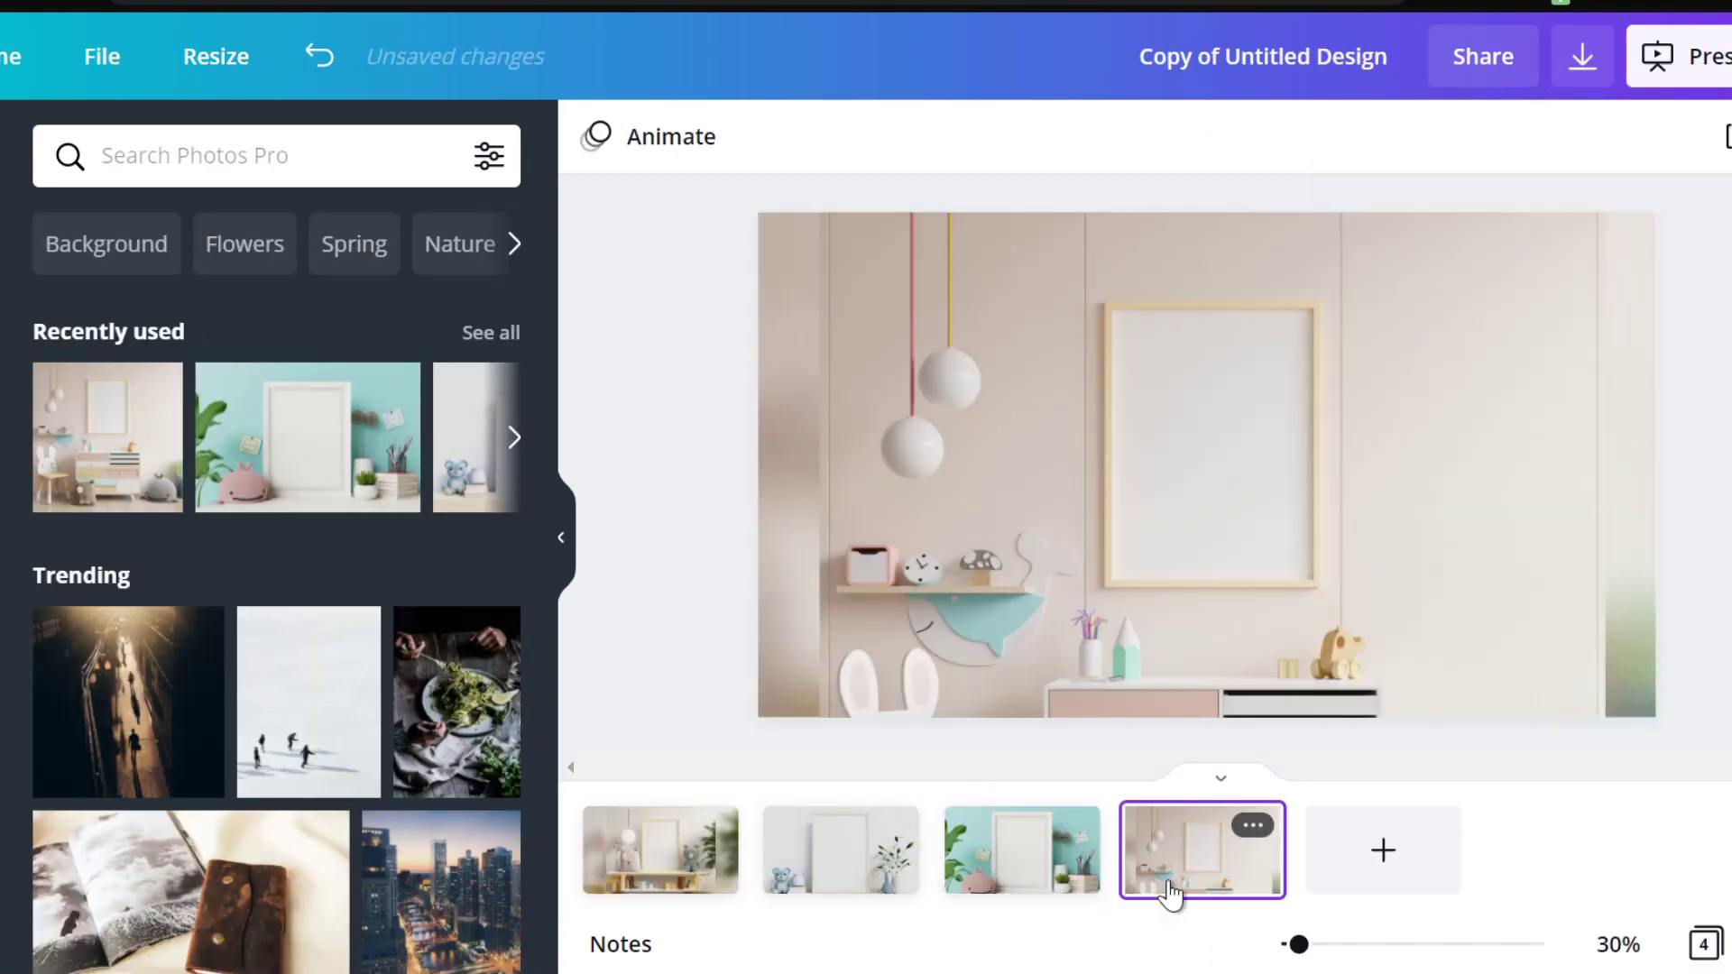
{"action": "left_click", "coordinate": [1014, 889]}
{"action": "left_click", "coordinate": [821, 888]}
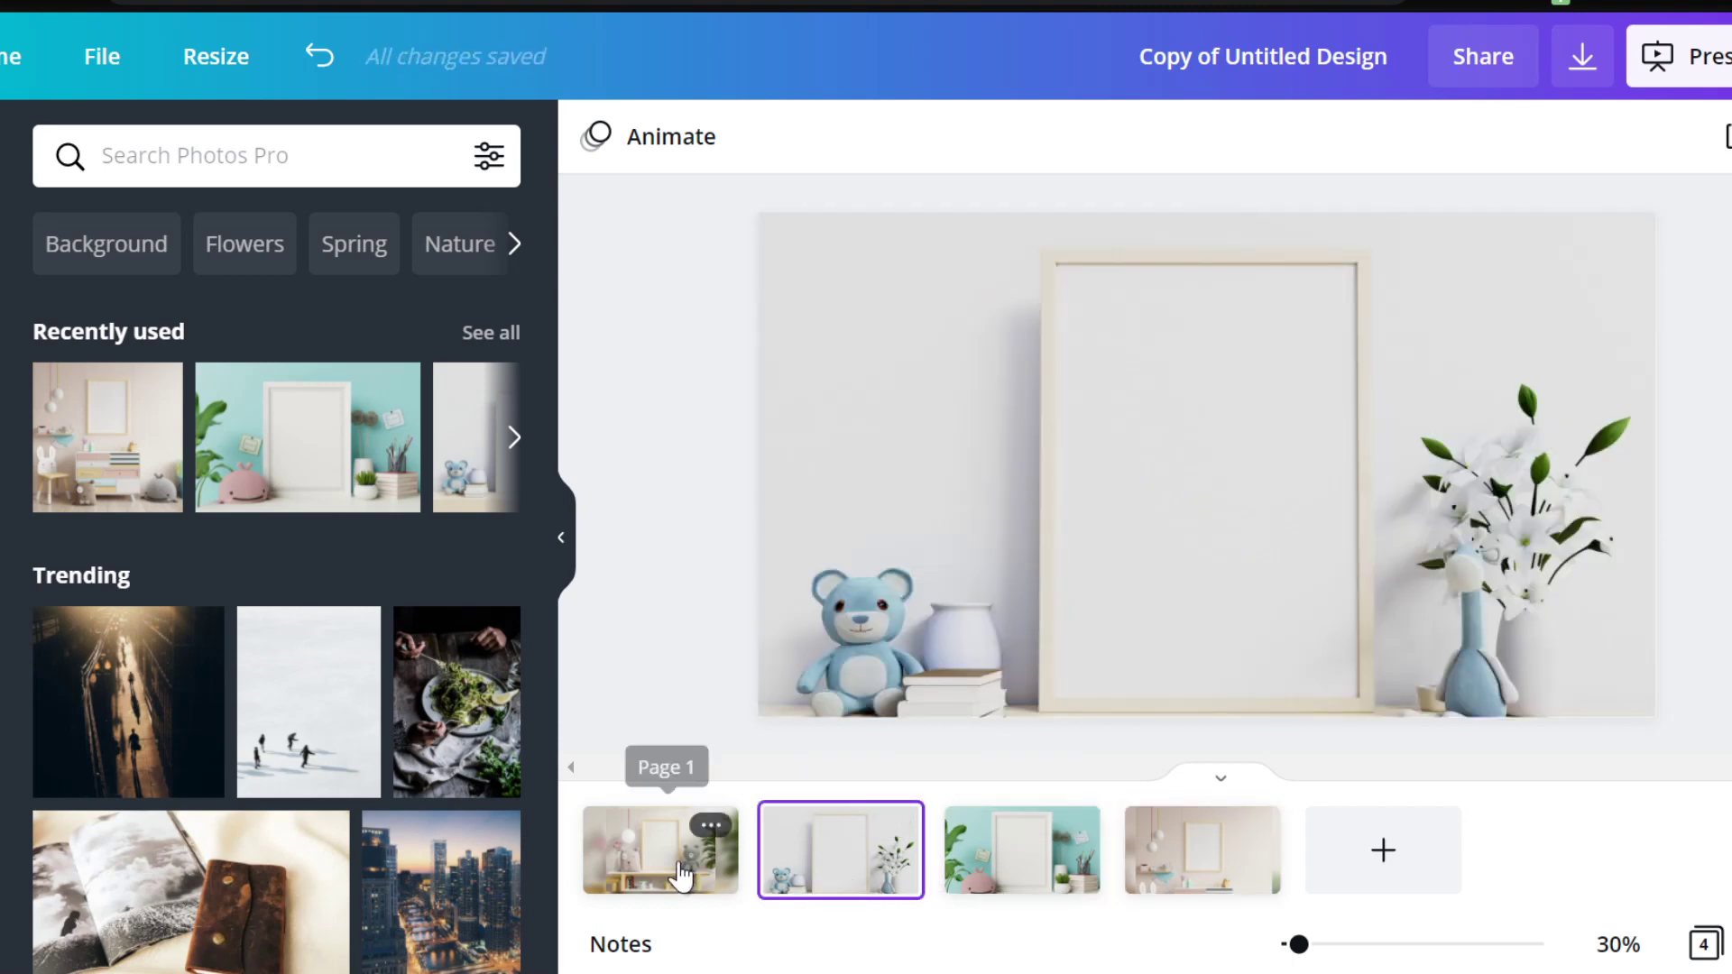
{"action": "left_click", "coordinate": [682, 871]}
{"action": "left_click", "coordinate": [830, 876]}
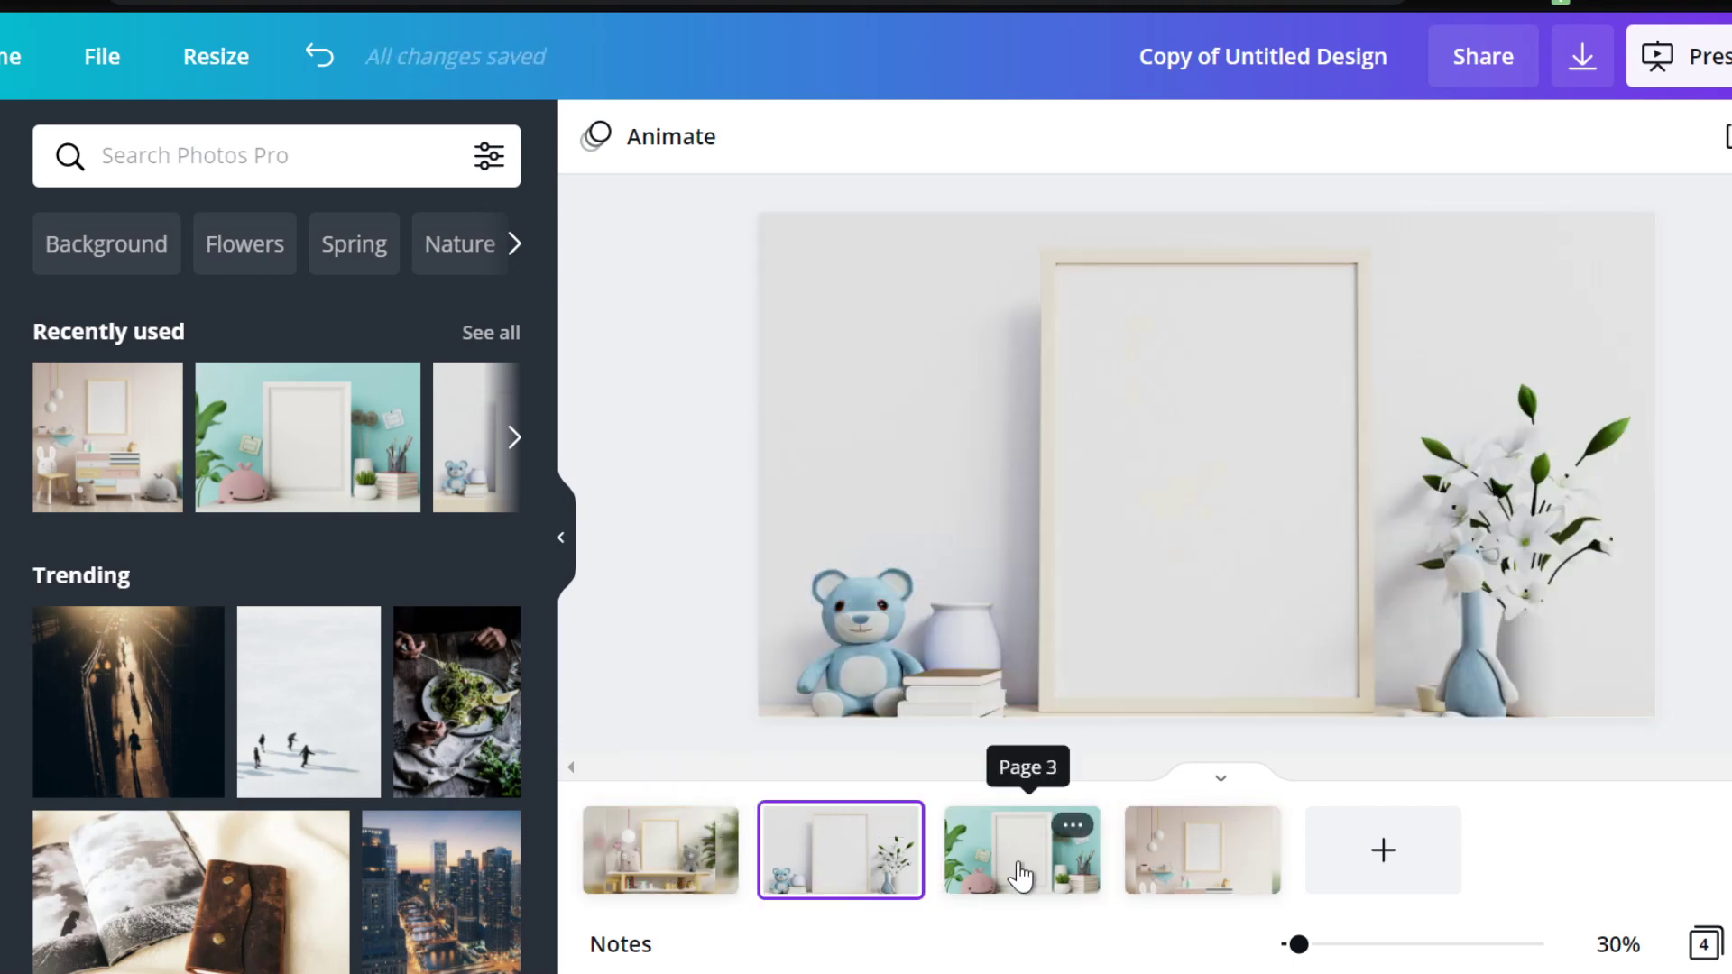
{"action": "left_click", "coordinate": [1013, 872]}
{"action": "left_click", "coordinate": [1191, 884]}
{"action": "left_click", "coordinate": [1037, 874]}
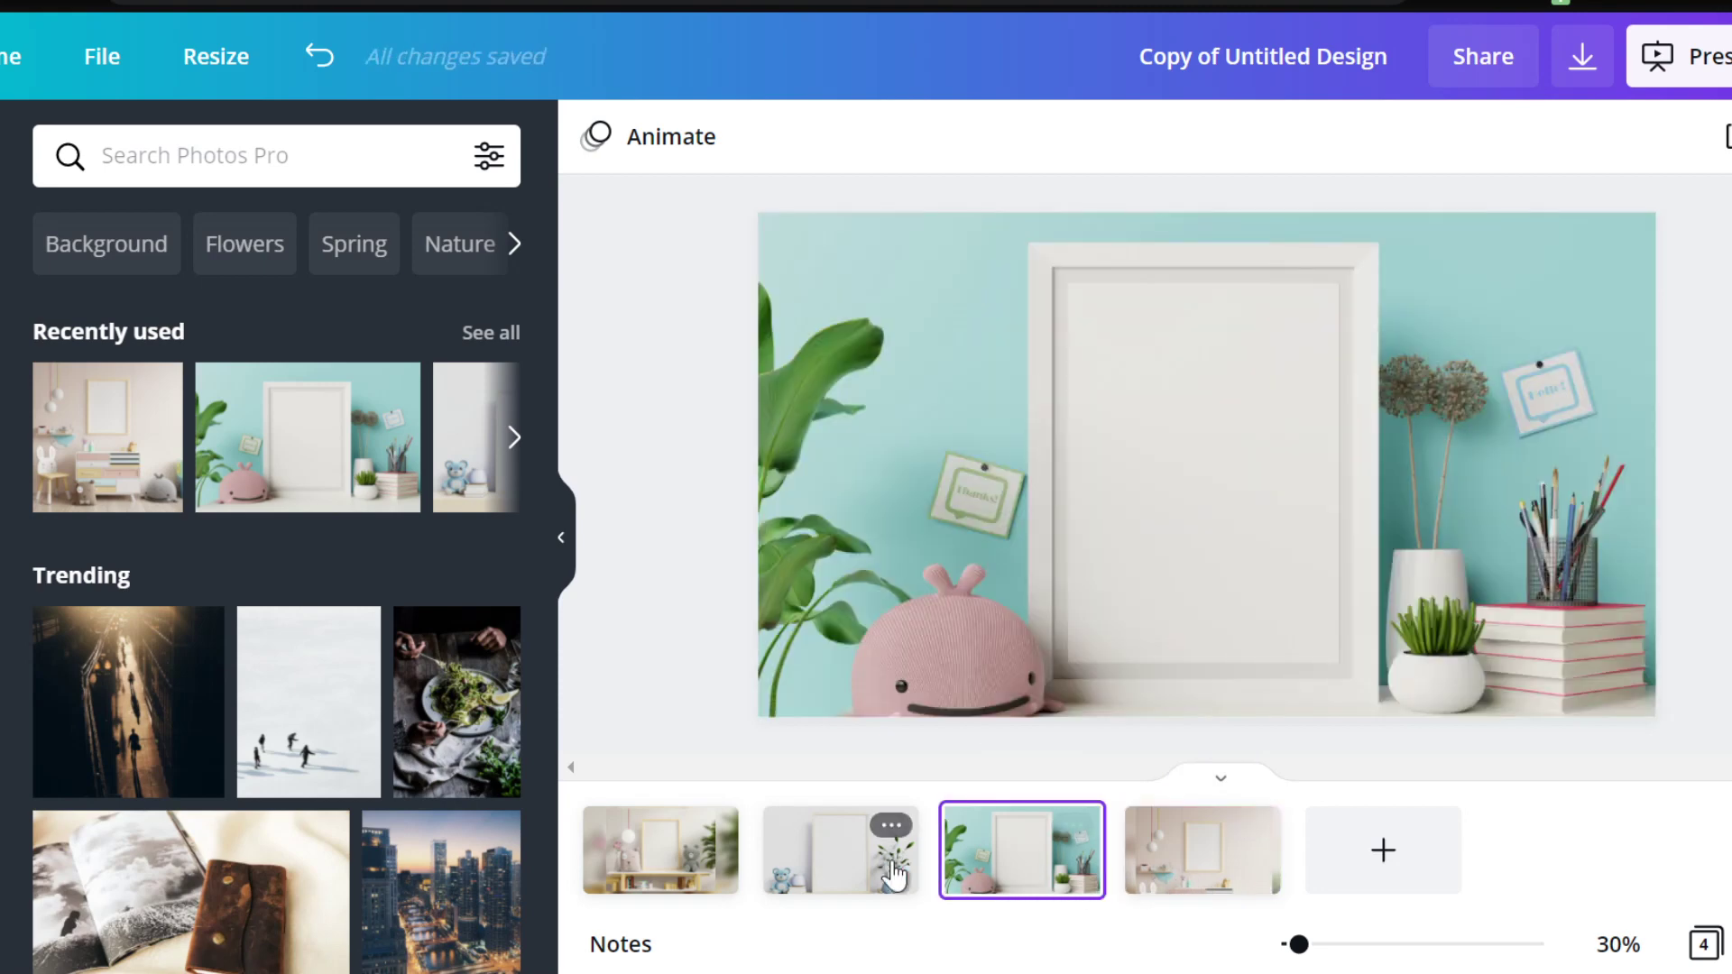
{"action": "left_click", "coordinate": [824, 875]}
{"action": "left_click", "coordinate": [649, 868]}
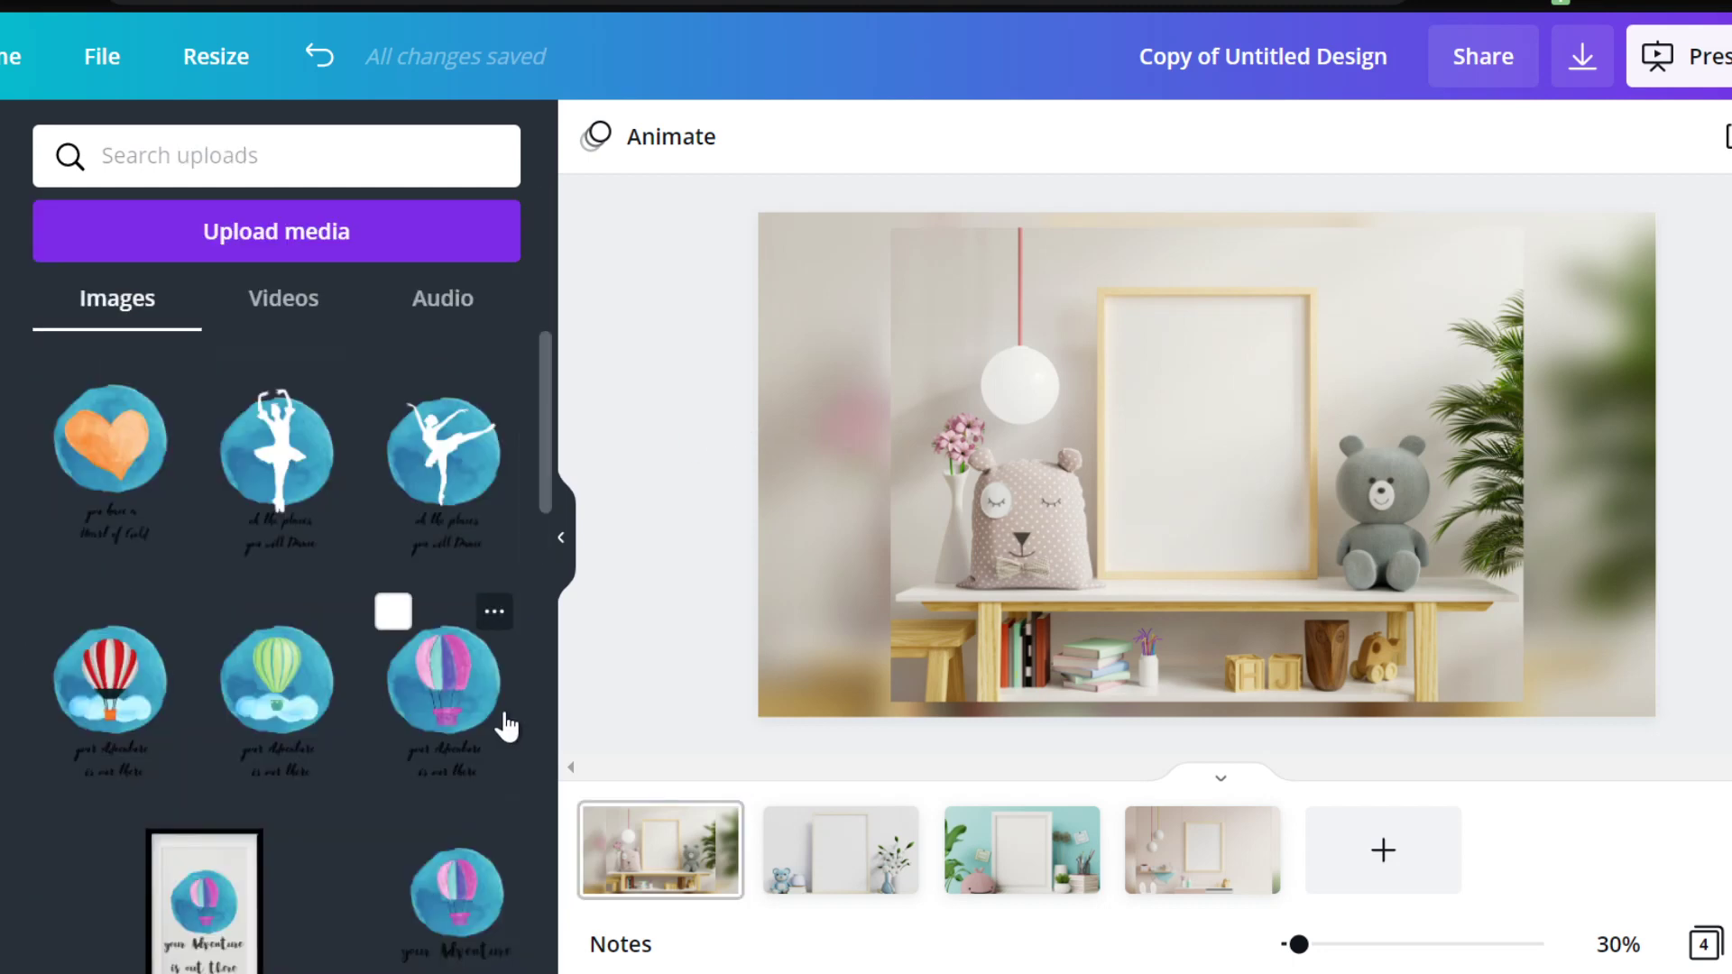
Step: Add the pink balloon poster to page 1, shrinking it to fit the frame
{"action": "left_click", "coordinate": [445, 701]}
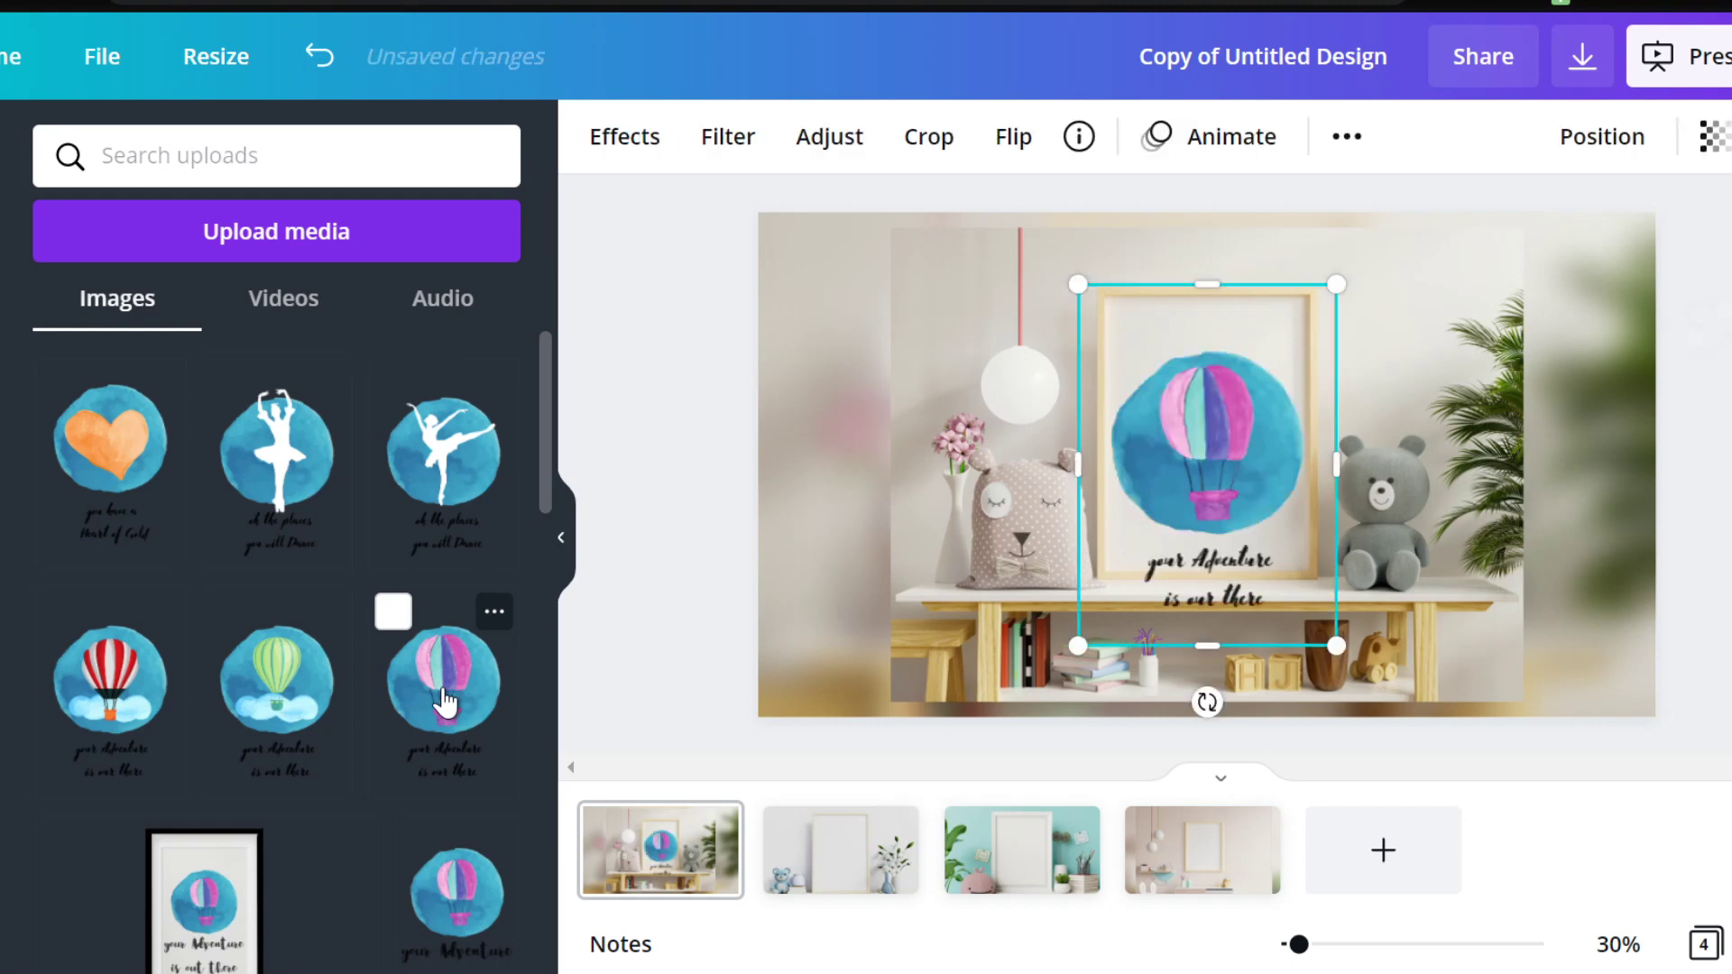
{"action": "left_click_drag", "start_coordinate": [1337, 646], "coordinate": [1290, 580]}
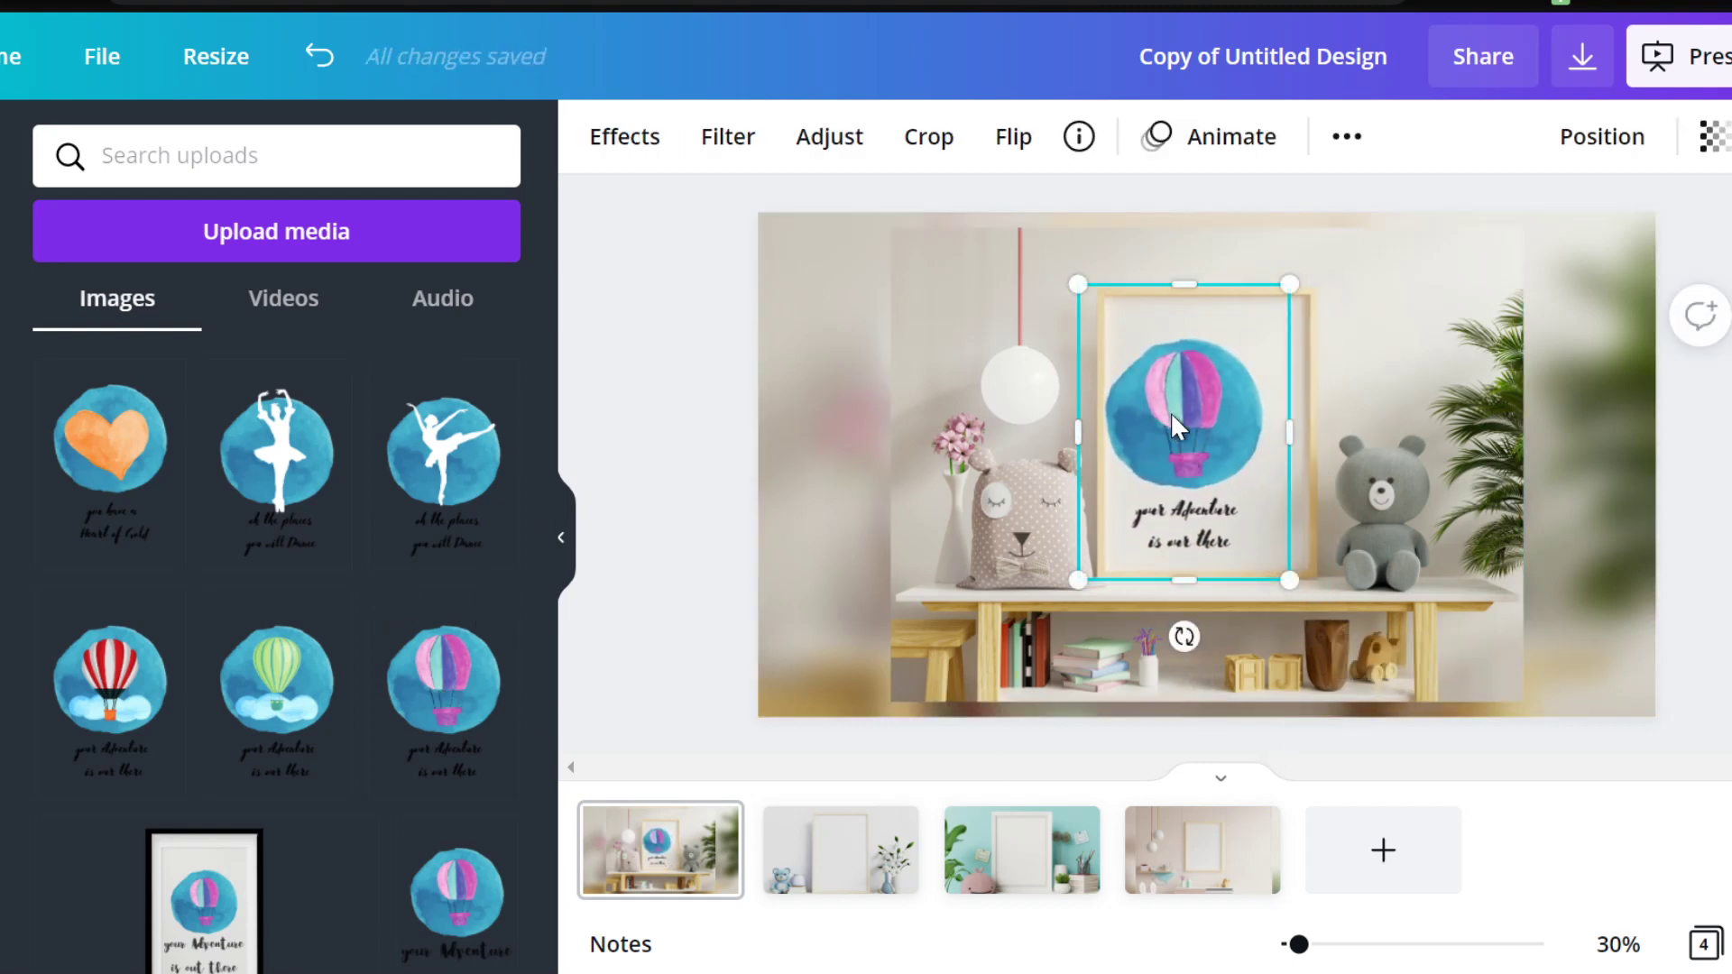
{"action": "left_click_drag", "start_coordinate": [1171, 420], "coordinate": [1193, 425]}
{"action": "left_click_drag", "start_coordinate": [1313, 585], "coordinate": [1288, 574]}
Step: Fit the green balloon poster into the frame on mockup page 2
{"action": "left_click", "coordinate": [840, 850]}
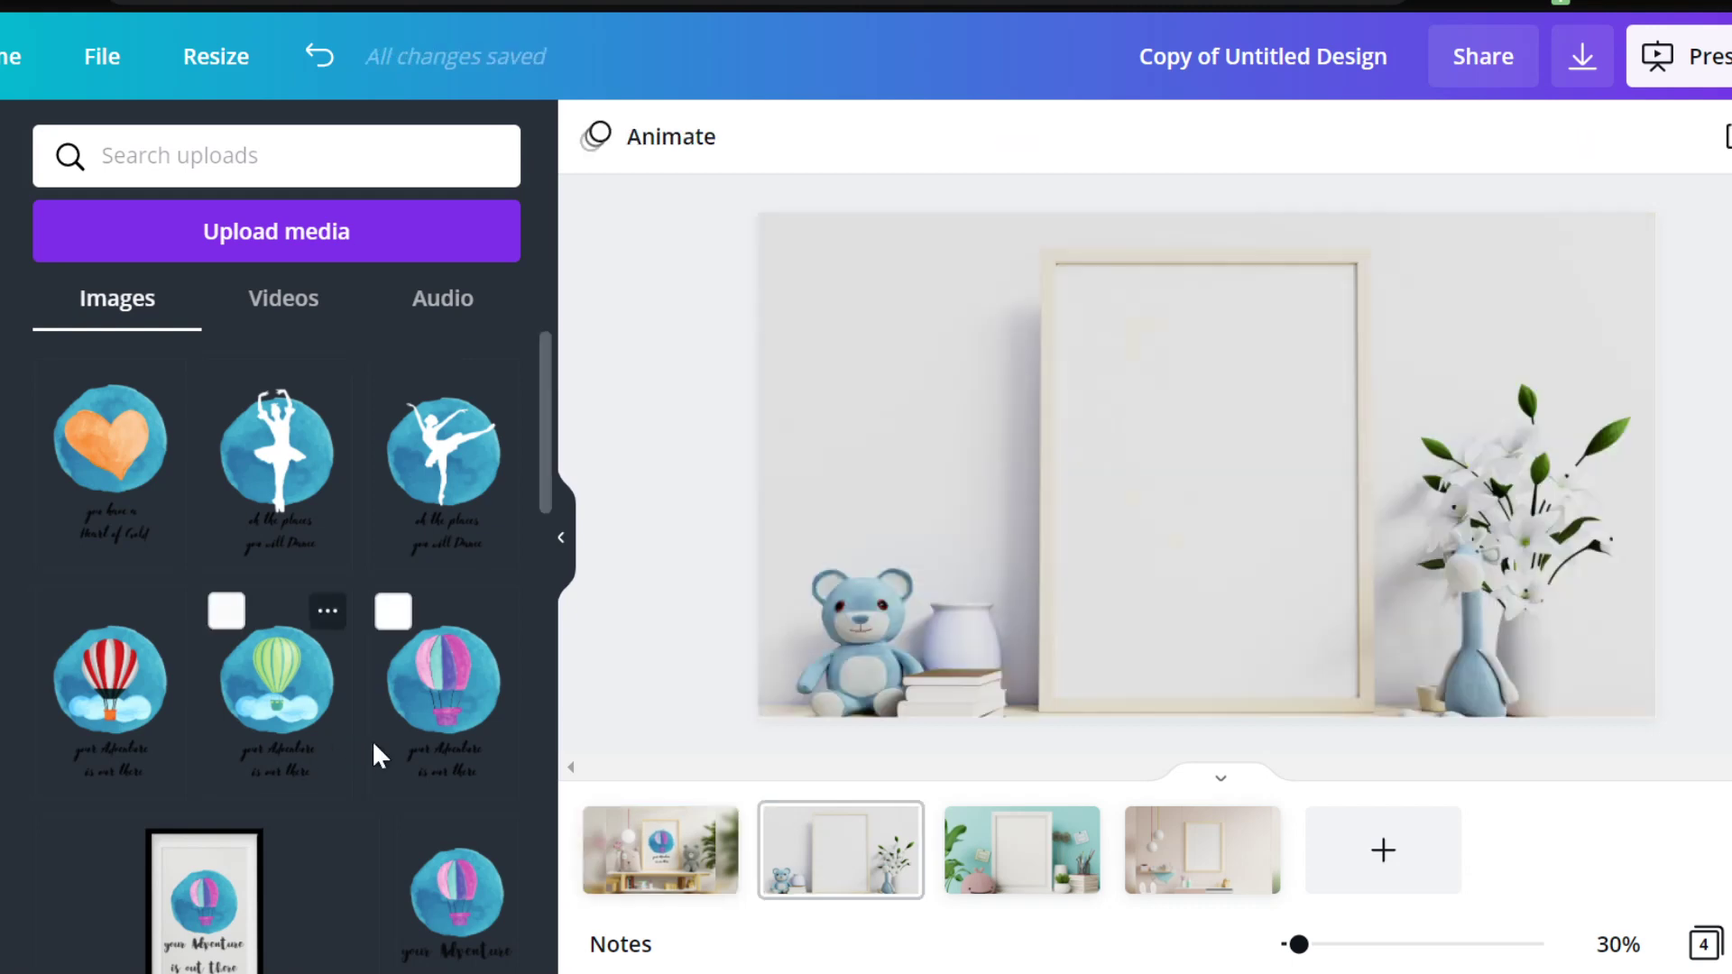
{"action": "left_click", "coordinate": [281, 699]}
{"action": "left_click_drag", "start_coordinate": [1324, 646], "coordinate": [1386, 714]}
{"action": "left_click_drag", "start_coordinate": [1243, 550], "coordinate": [1217, 550]}
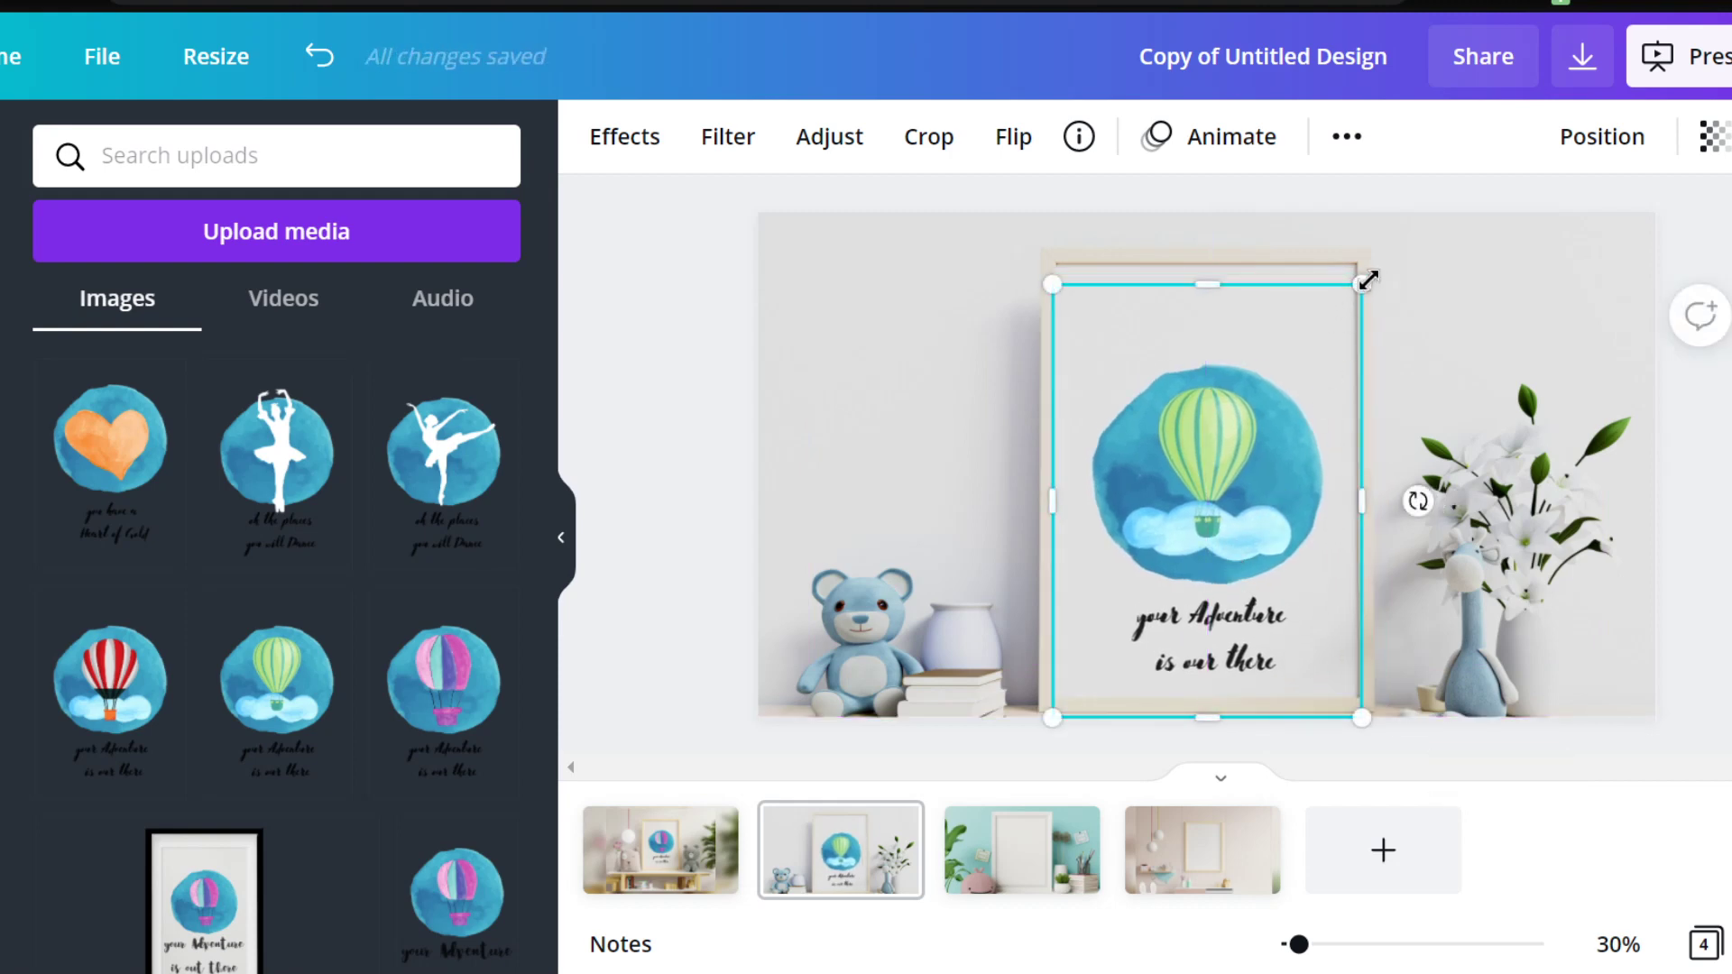
{"action": "left_click_drag", "start_coordinate": [1367, 280], "coordinate": [1381, 275]}
{"action": "left_click_drag", "start_coordinate": [1201, 495], "coordinate": [1201, 483]}
{"action": "left_click", "coordinate": [1536, 375]}
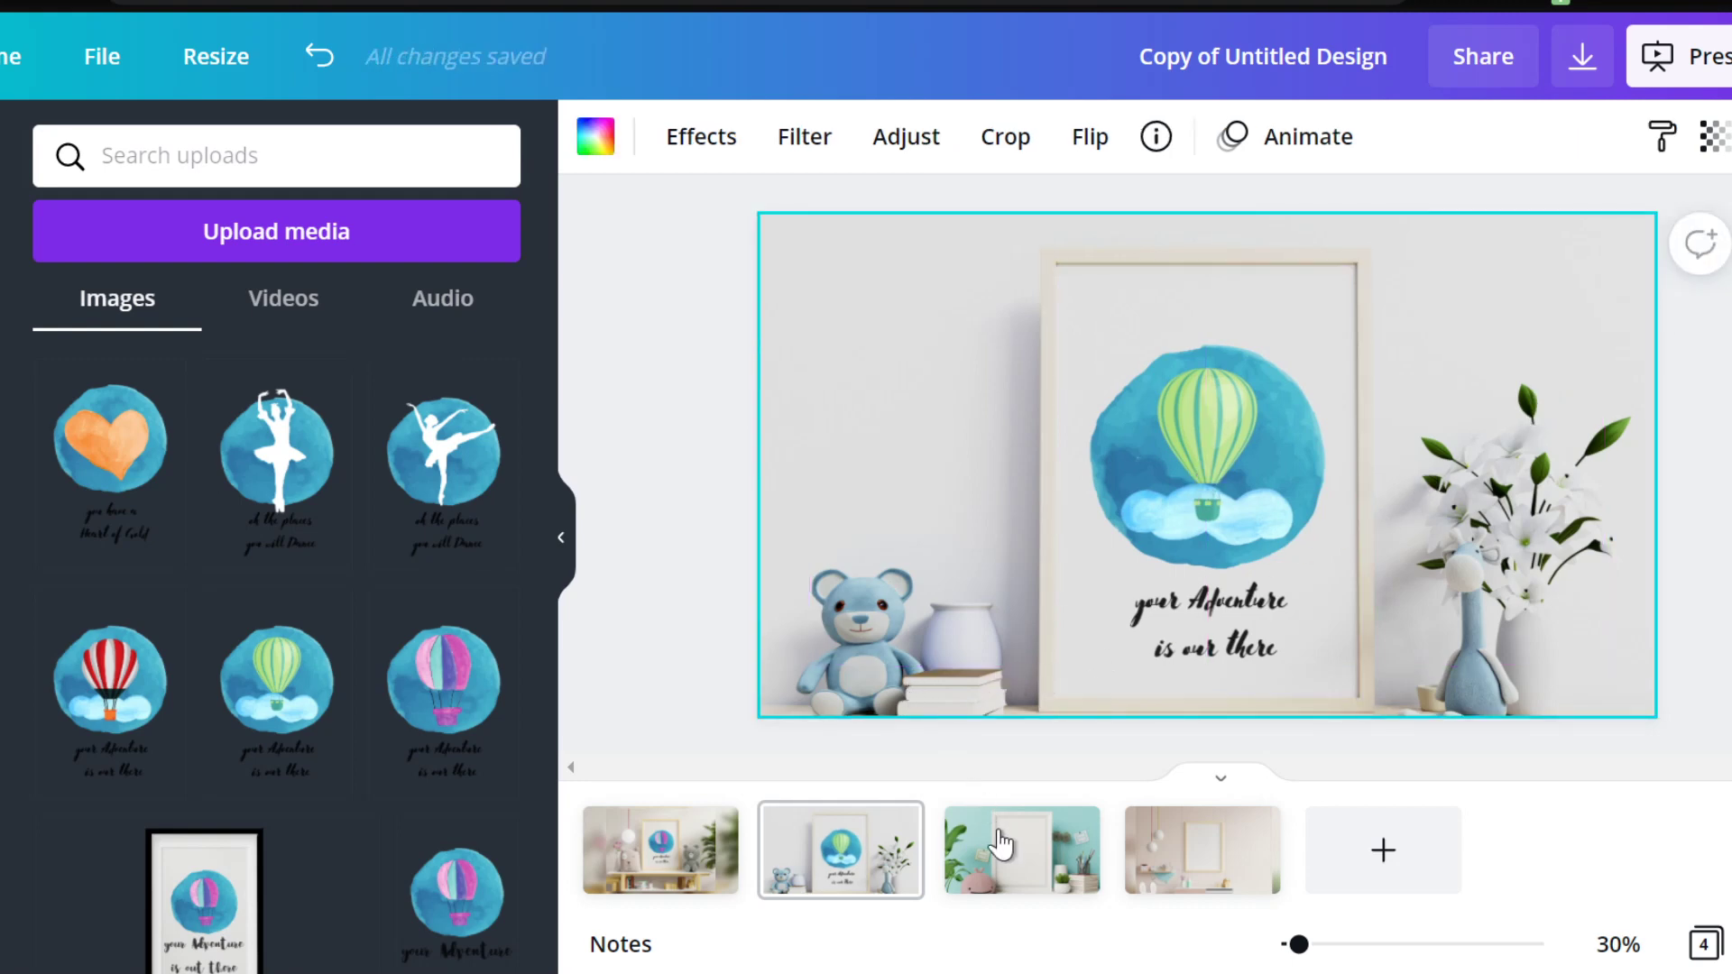
Step: Place the red balloon poster into the page 3 frame, enlarged and centred
{"action": "left_click", "coordinate": [947, 846]}
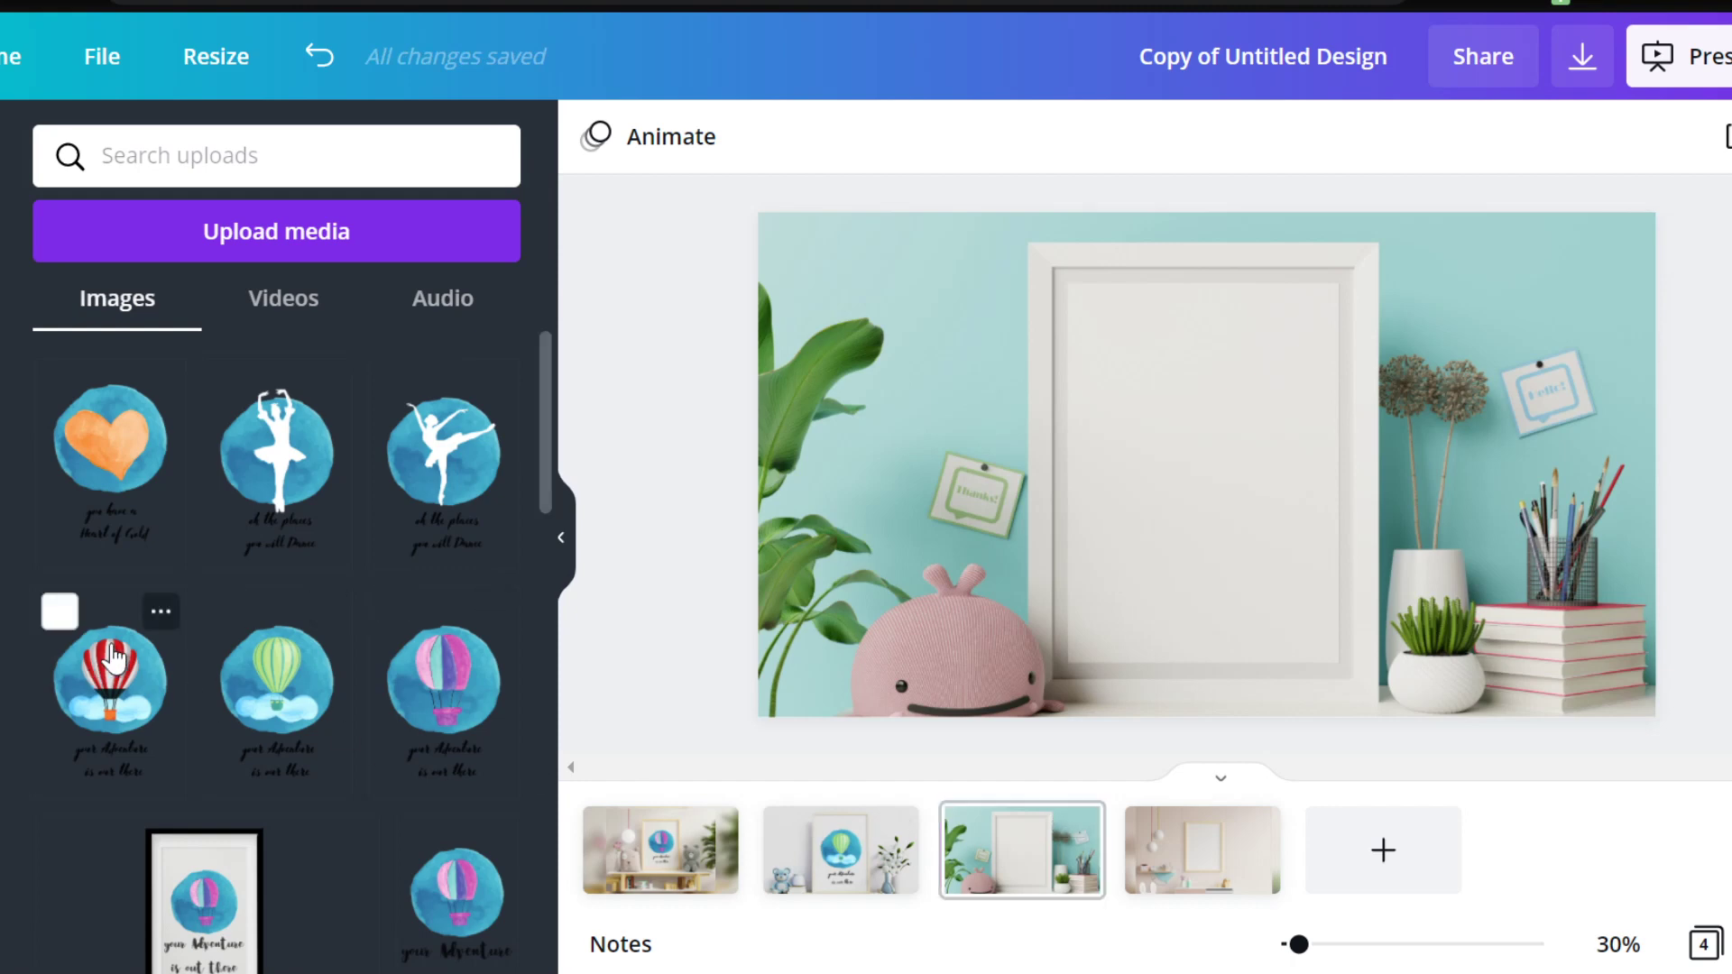
{"action": "left_click_drag", "start_coordinate": [110, 668], "coordinate": [1208, 464]}
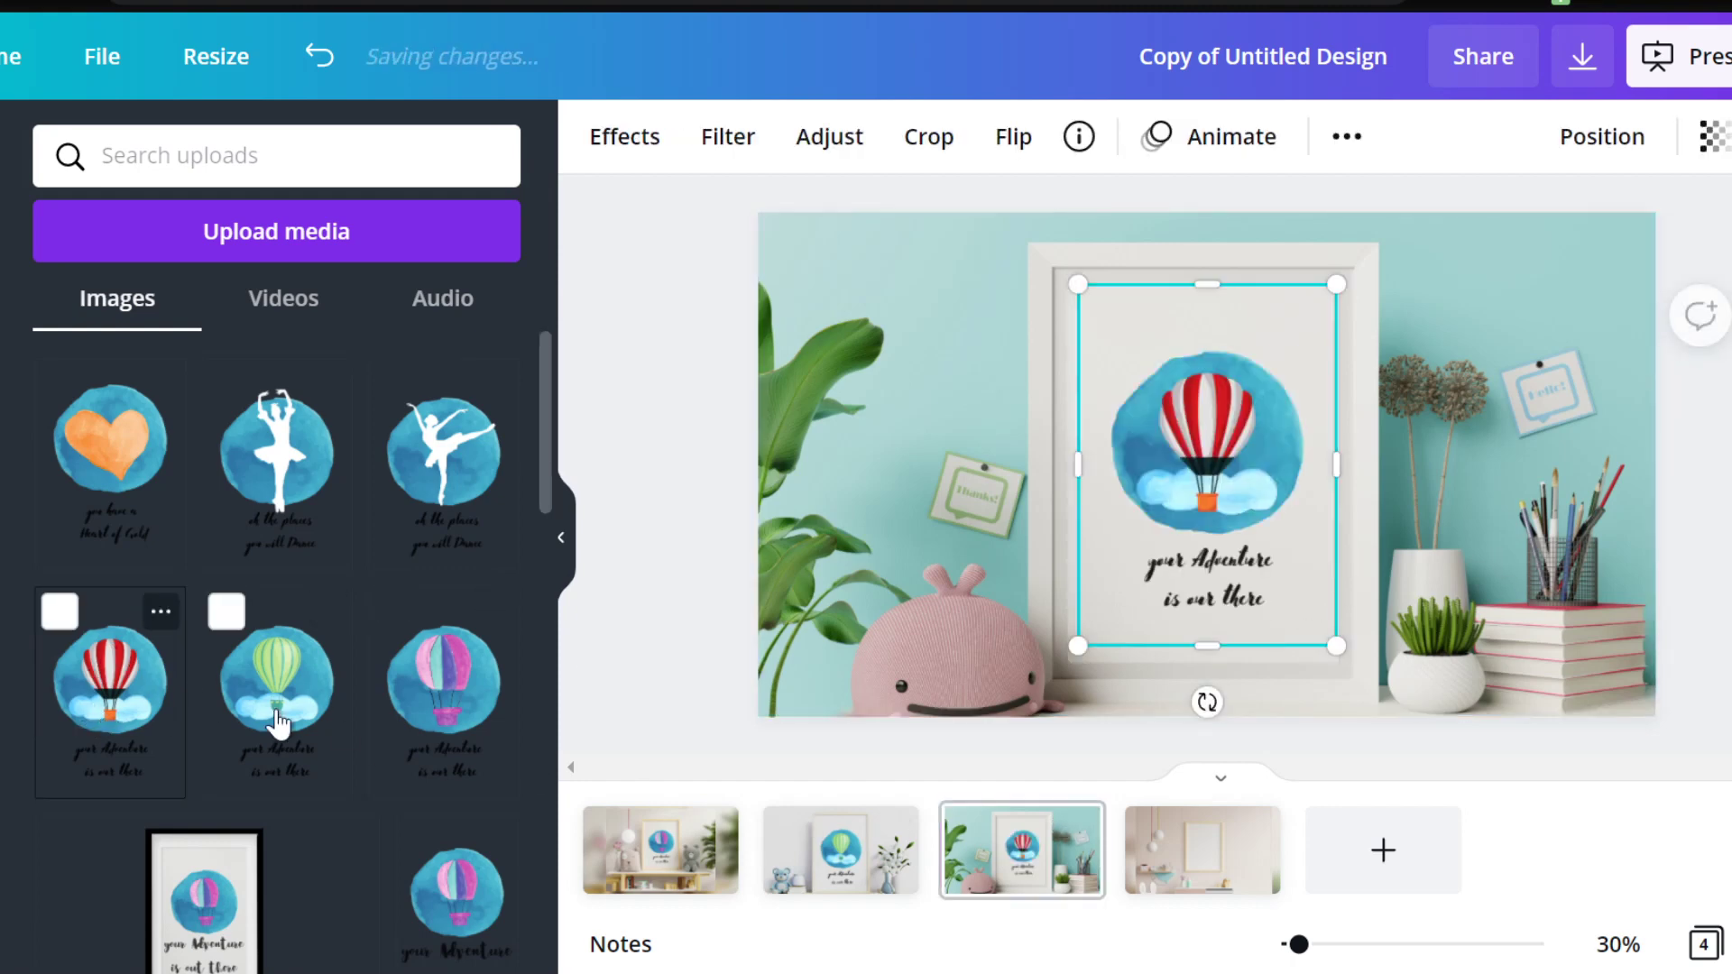
{"action": "left_click_drag", "start_coordinate": [1337, 646], "coordinate": [1361, 688]}
{"action": "mouse_move", "coordinate": [1236, 505]}
{"action": "left_mouse_down"}
{"action": "mouse_move", "coordinate": [1223, 519]}
{"action": "mouse_move", "coordinate": [1224, 499]}
{"action": "left_mouse_up"}
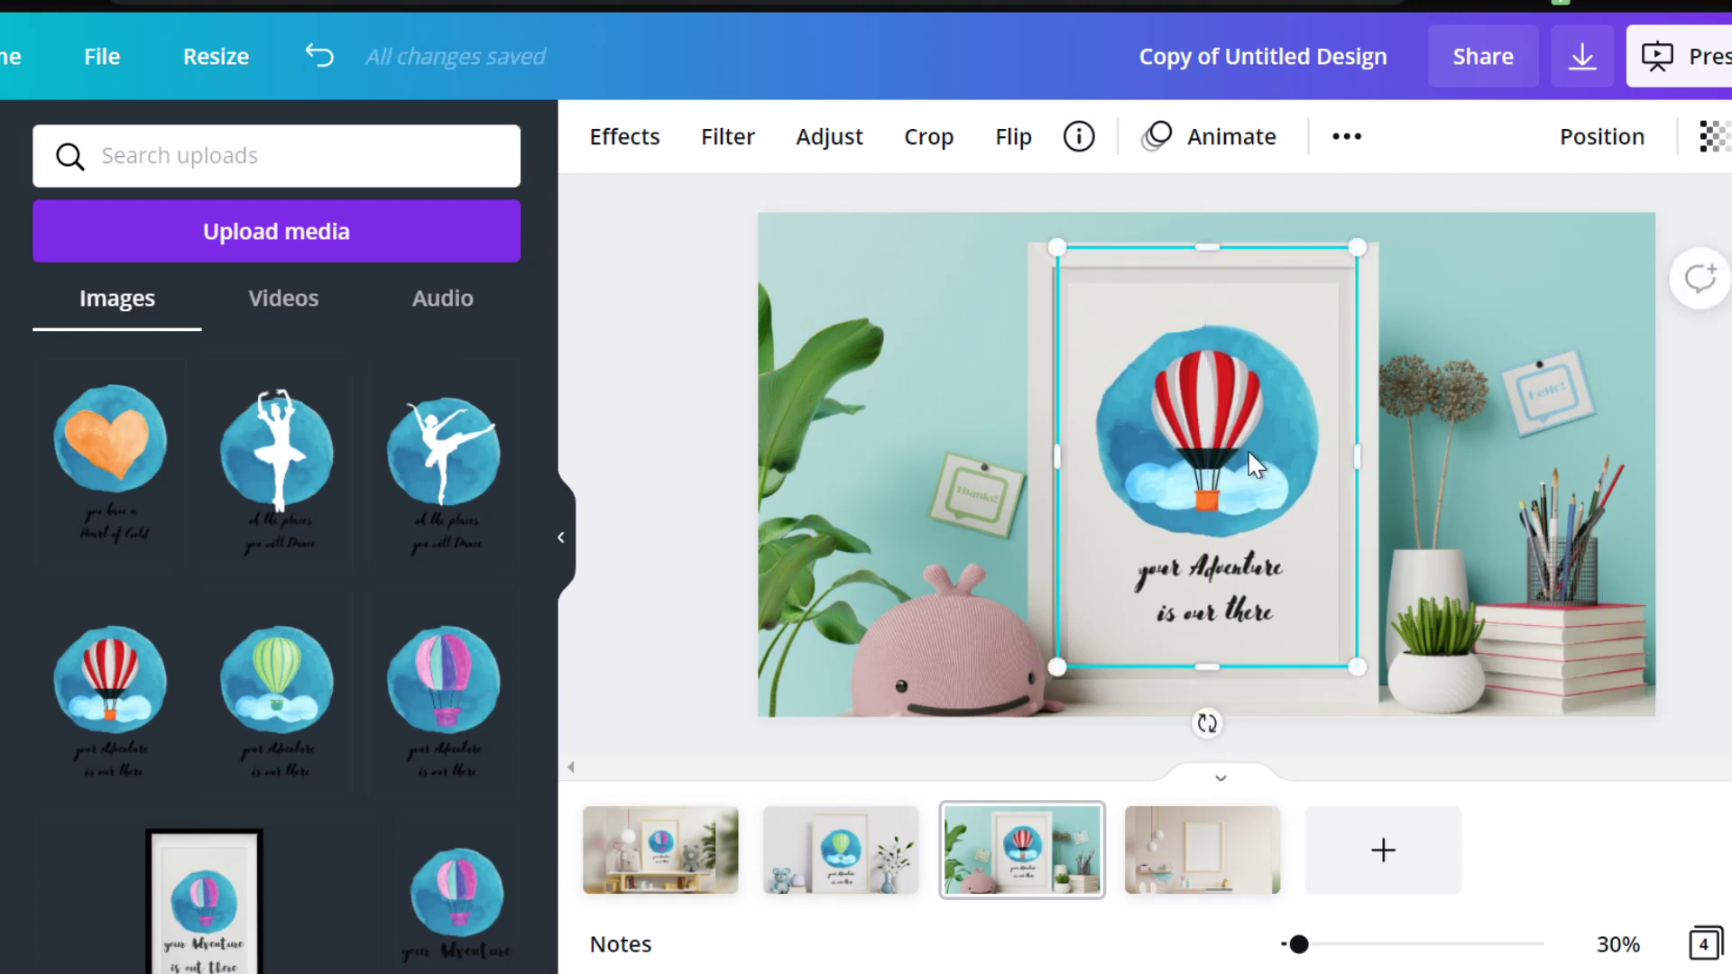
{"action": "left_click", "coordinate": [1521, 305]}
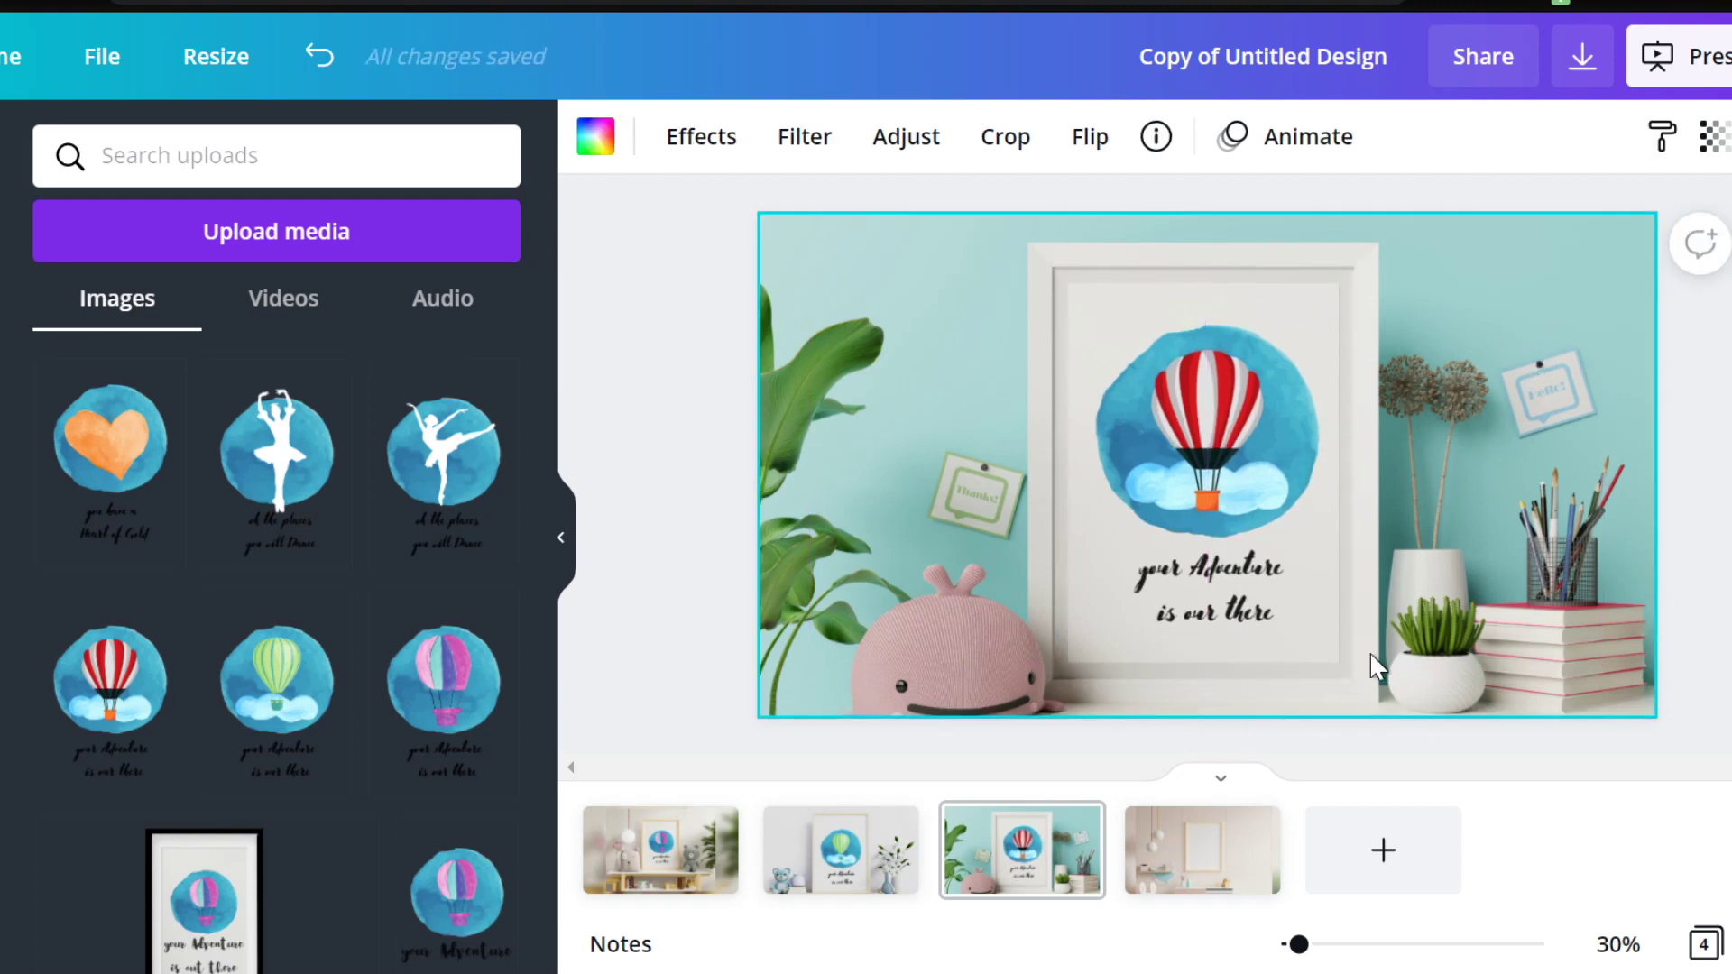
{"action": "left_click", "coordinate": [1191, 866]}
{"action": "left_click", "coordinate": [948, 762]}
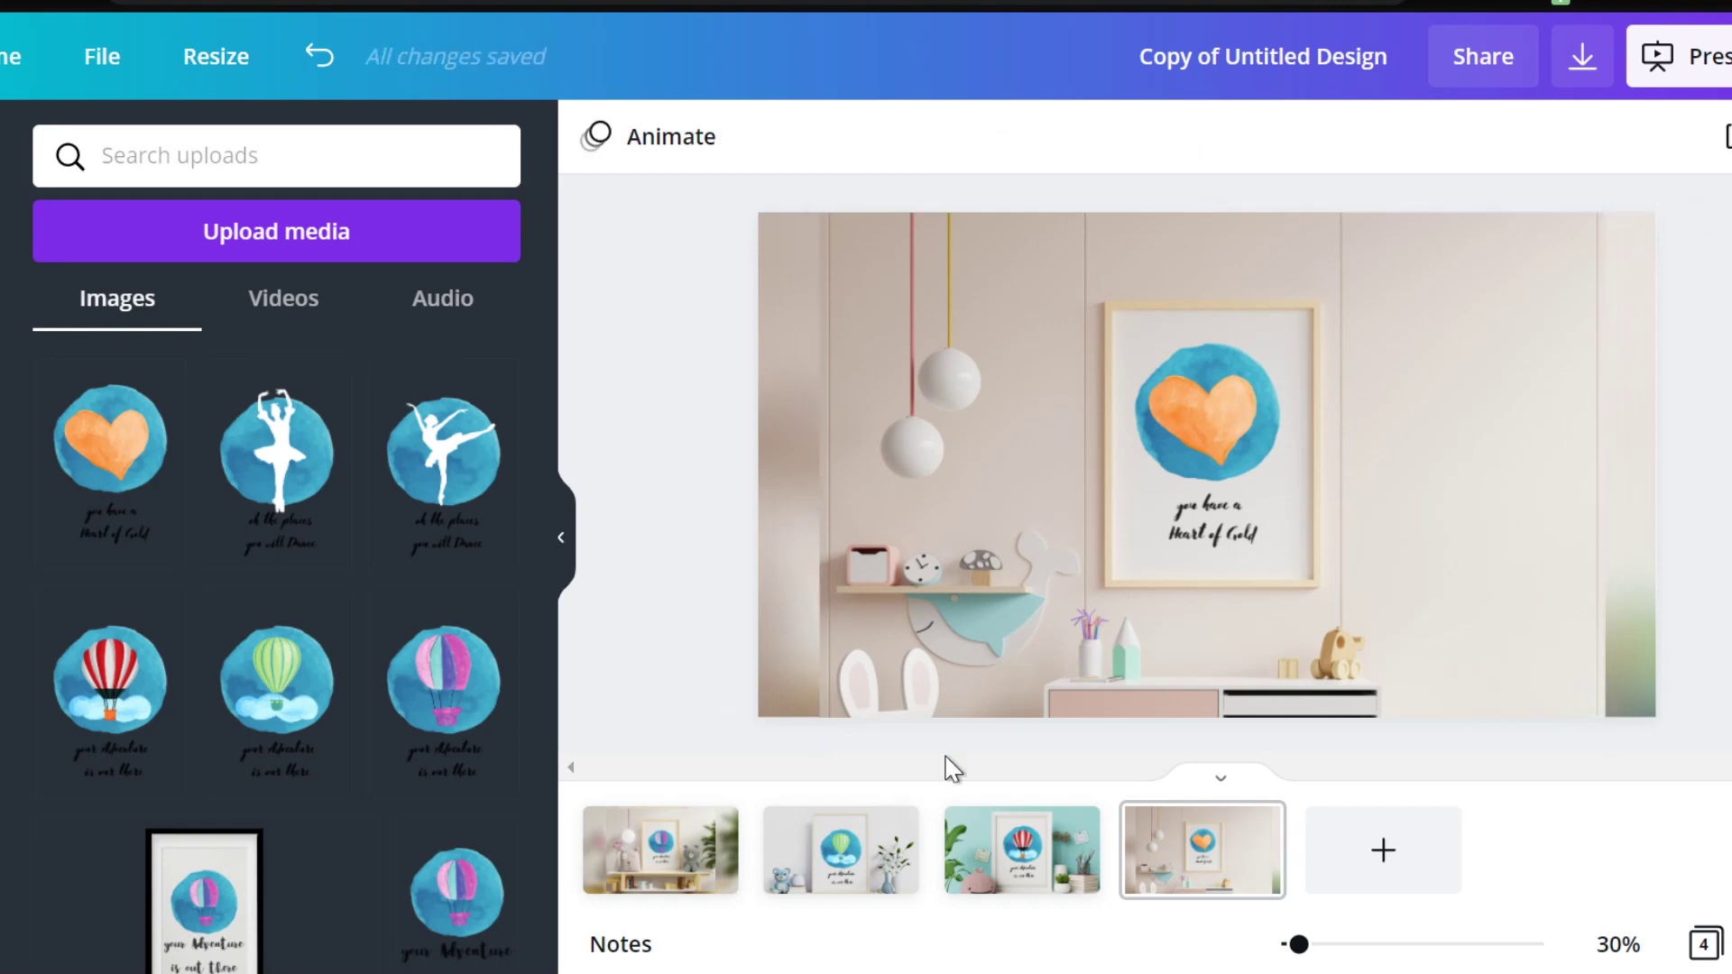
{"action": "left_click", "coordinate": [659, 874]}
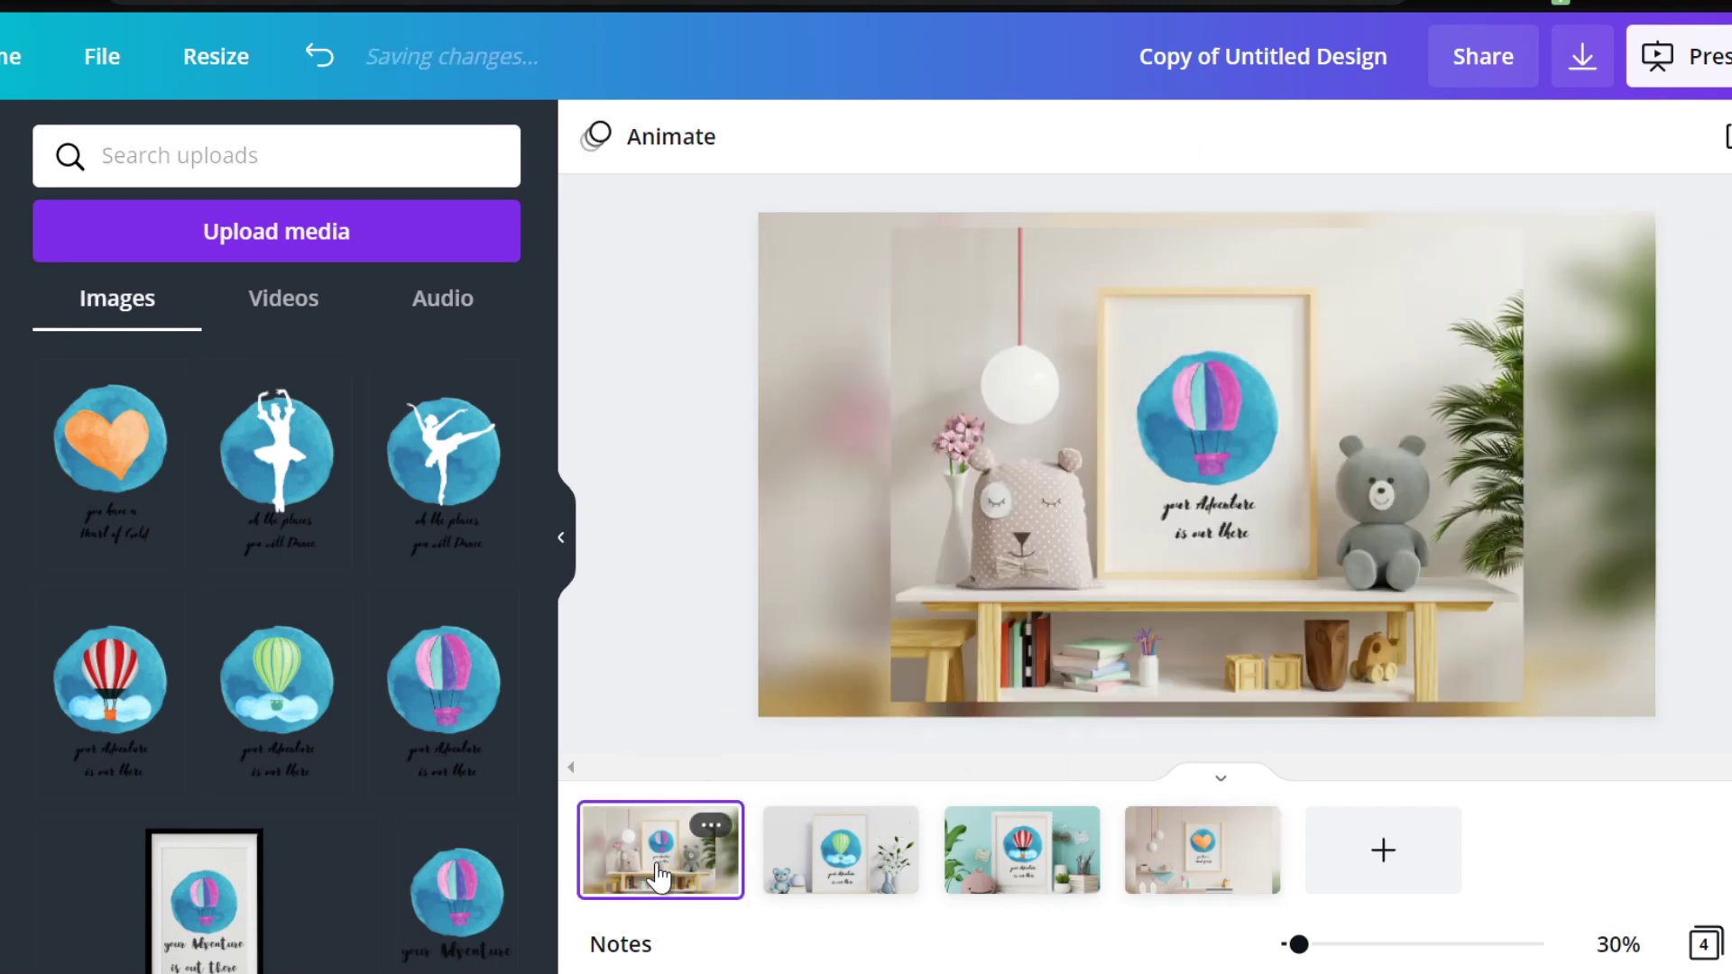
{"action": "left_click", "coordinate": [823, 871]}
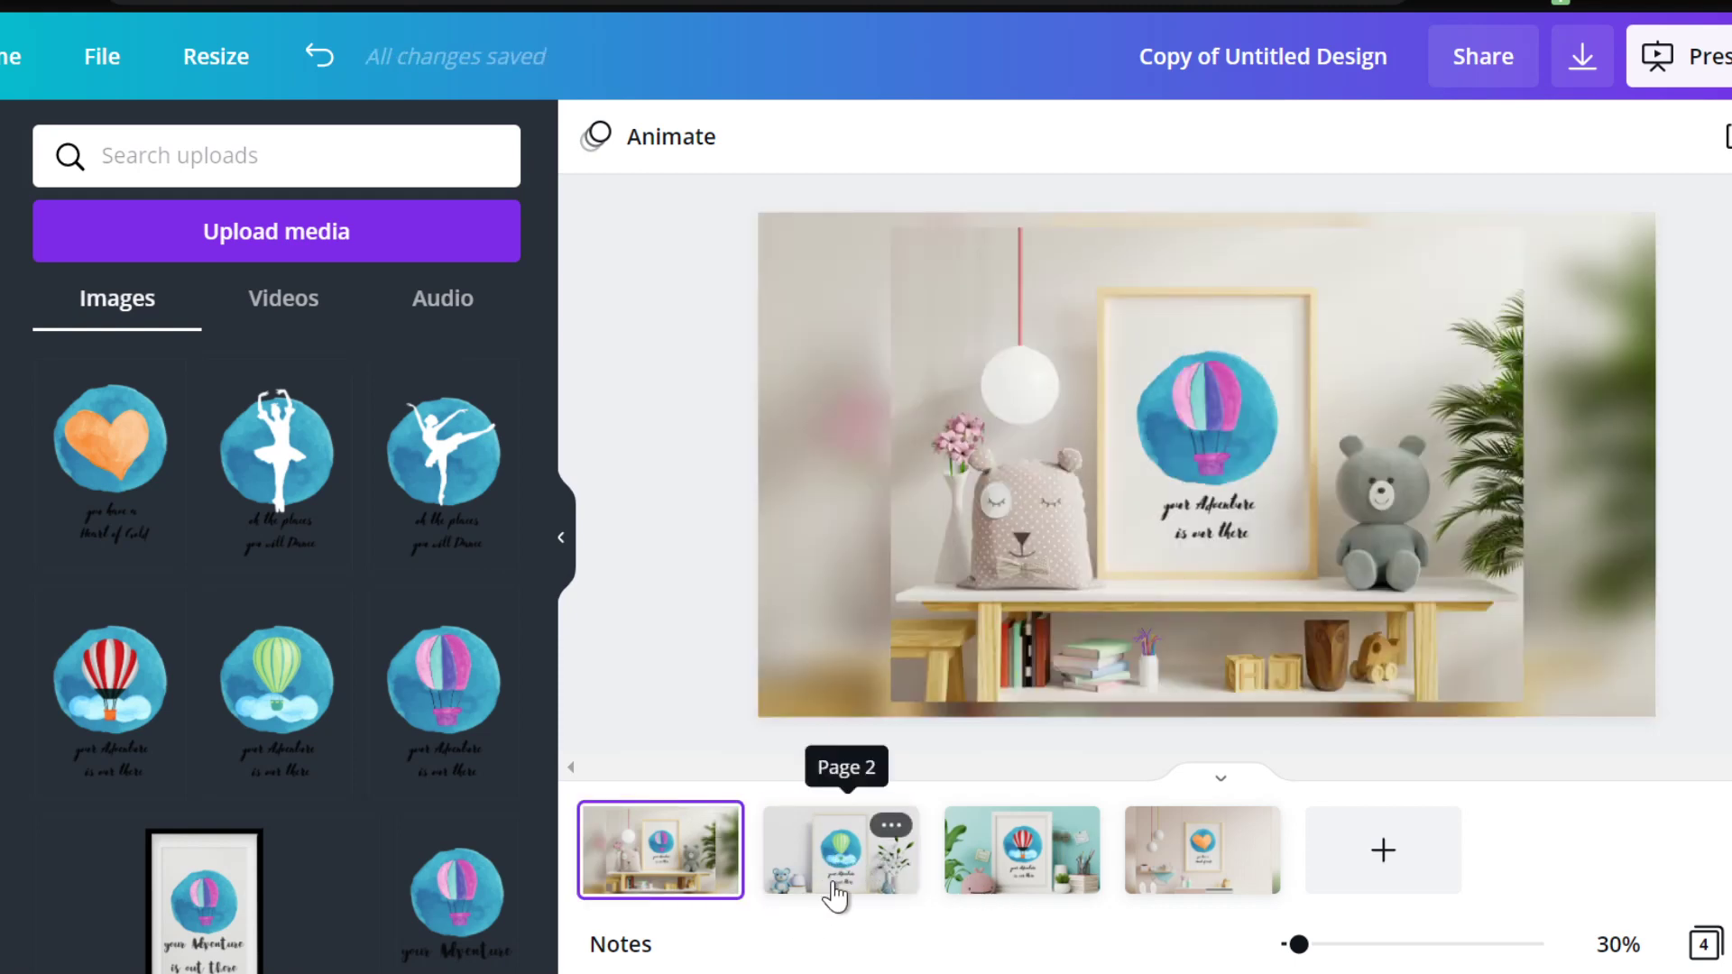
{"action": "left_click", "coordinate": [834, 889]}
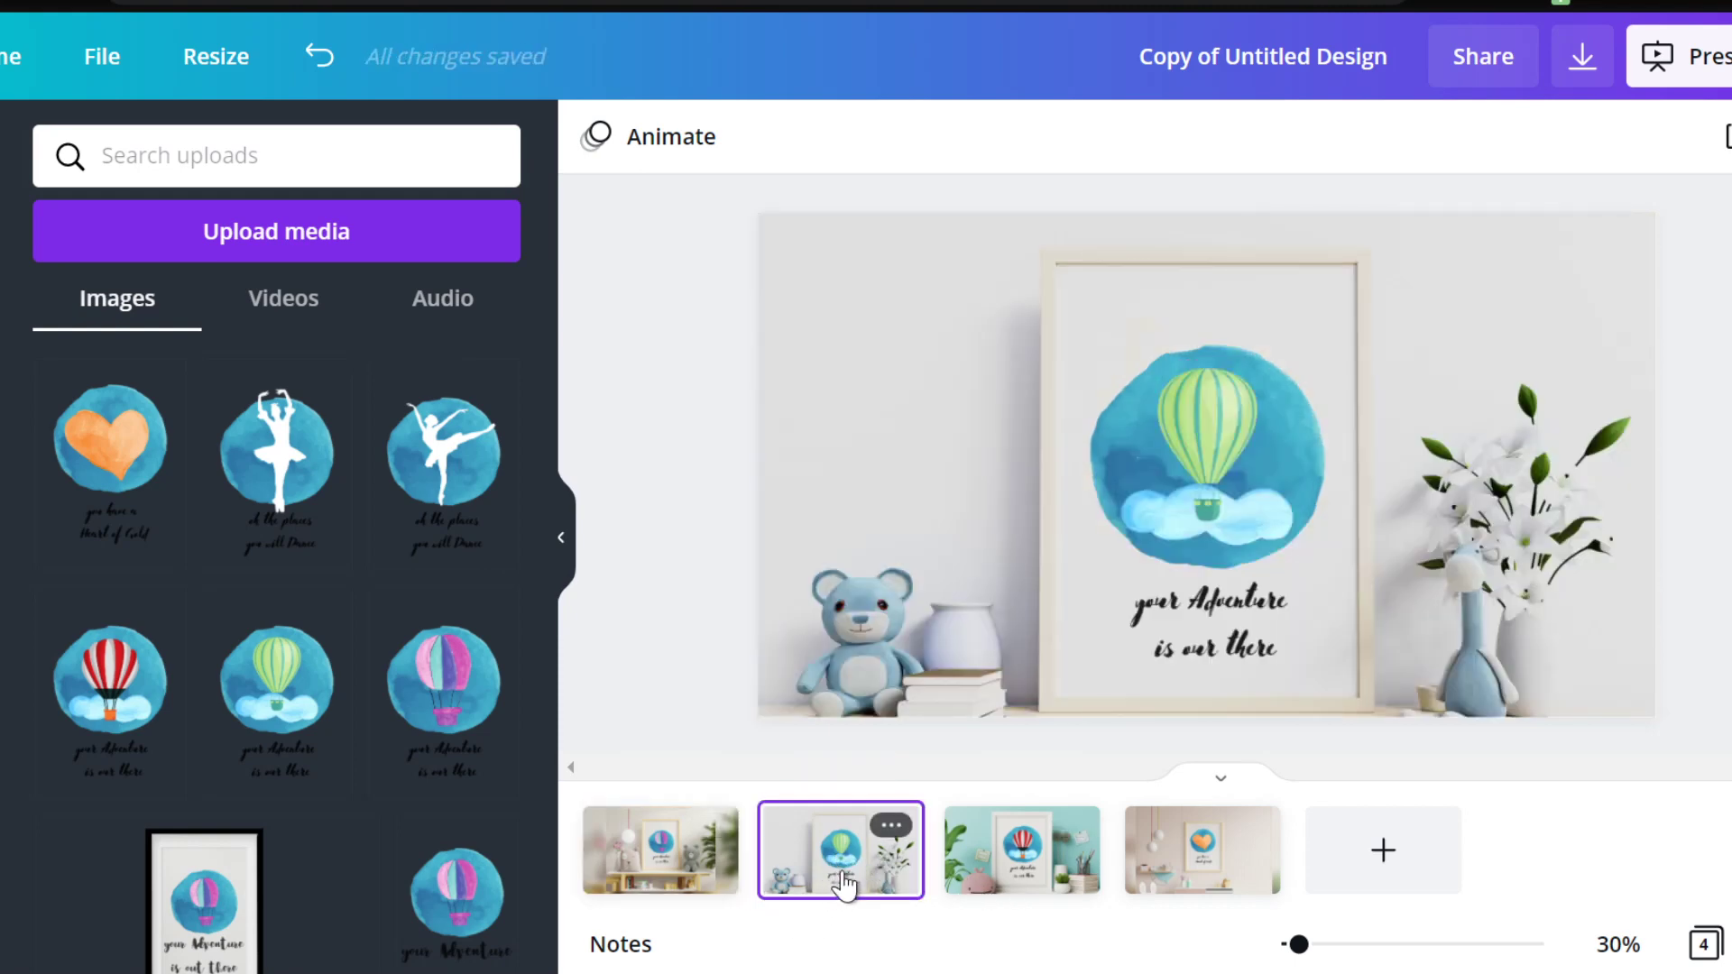
{"action": "left_click", "coordinate": [1017, 861]}
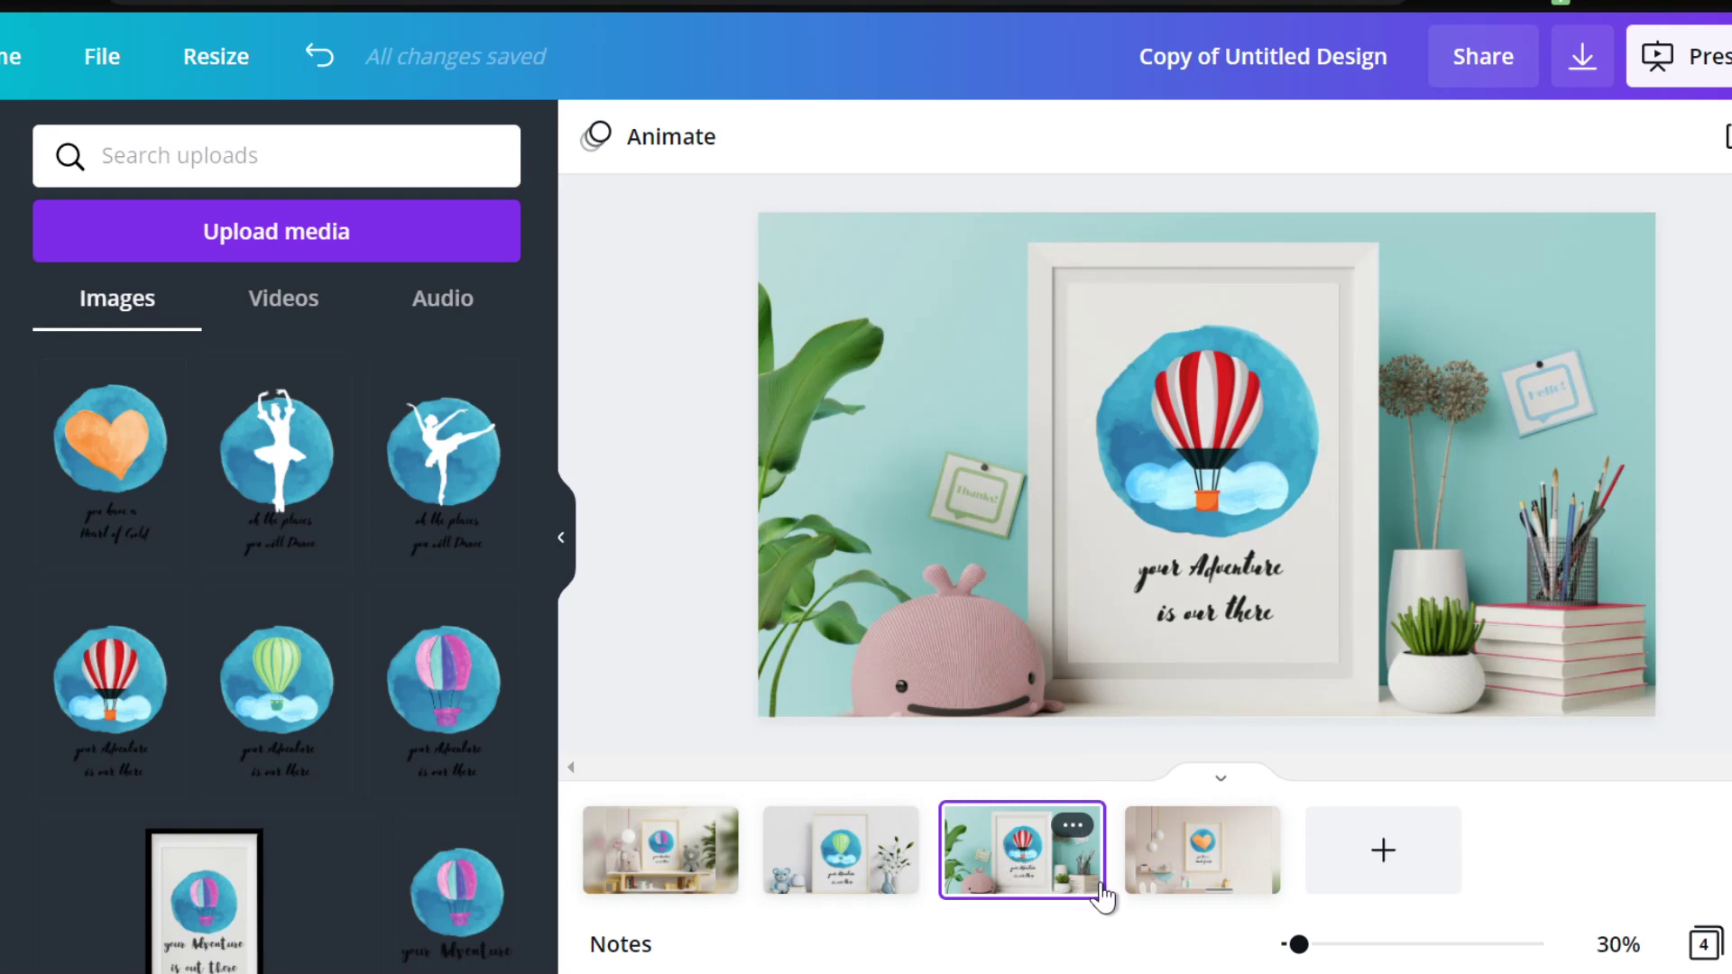
{"action": "left_click", "coordinate": [1182, 888]}
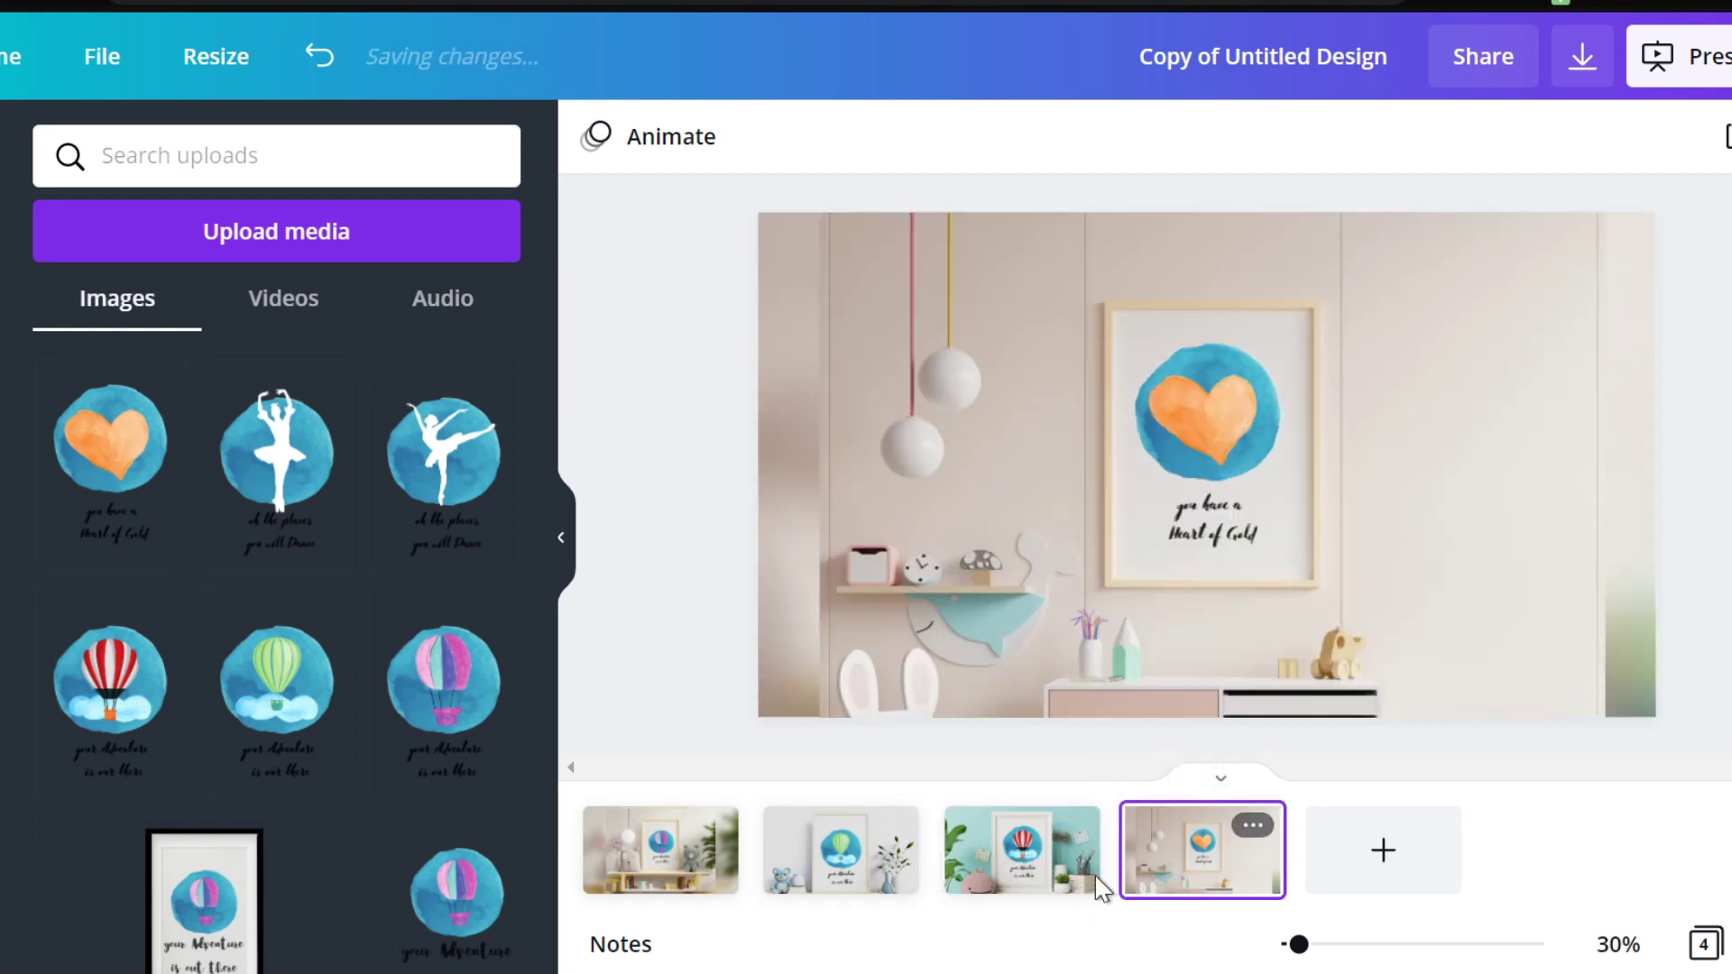
{"action": "left_click", "coordinate": [1020, 871]}
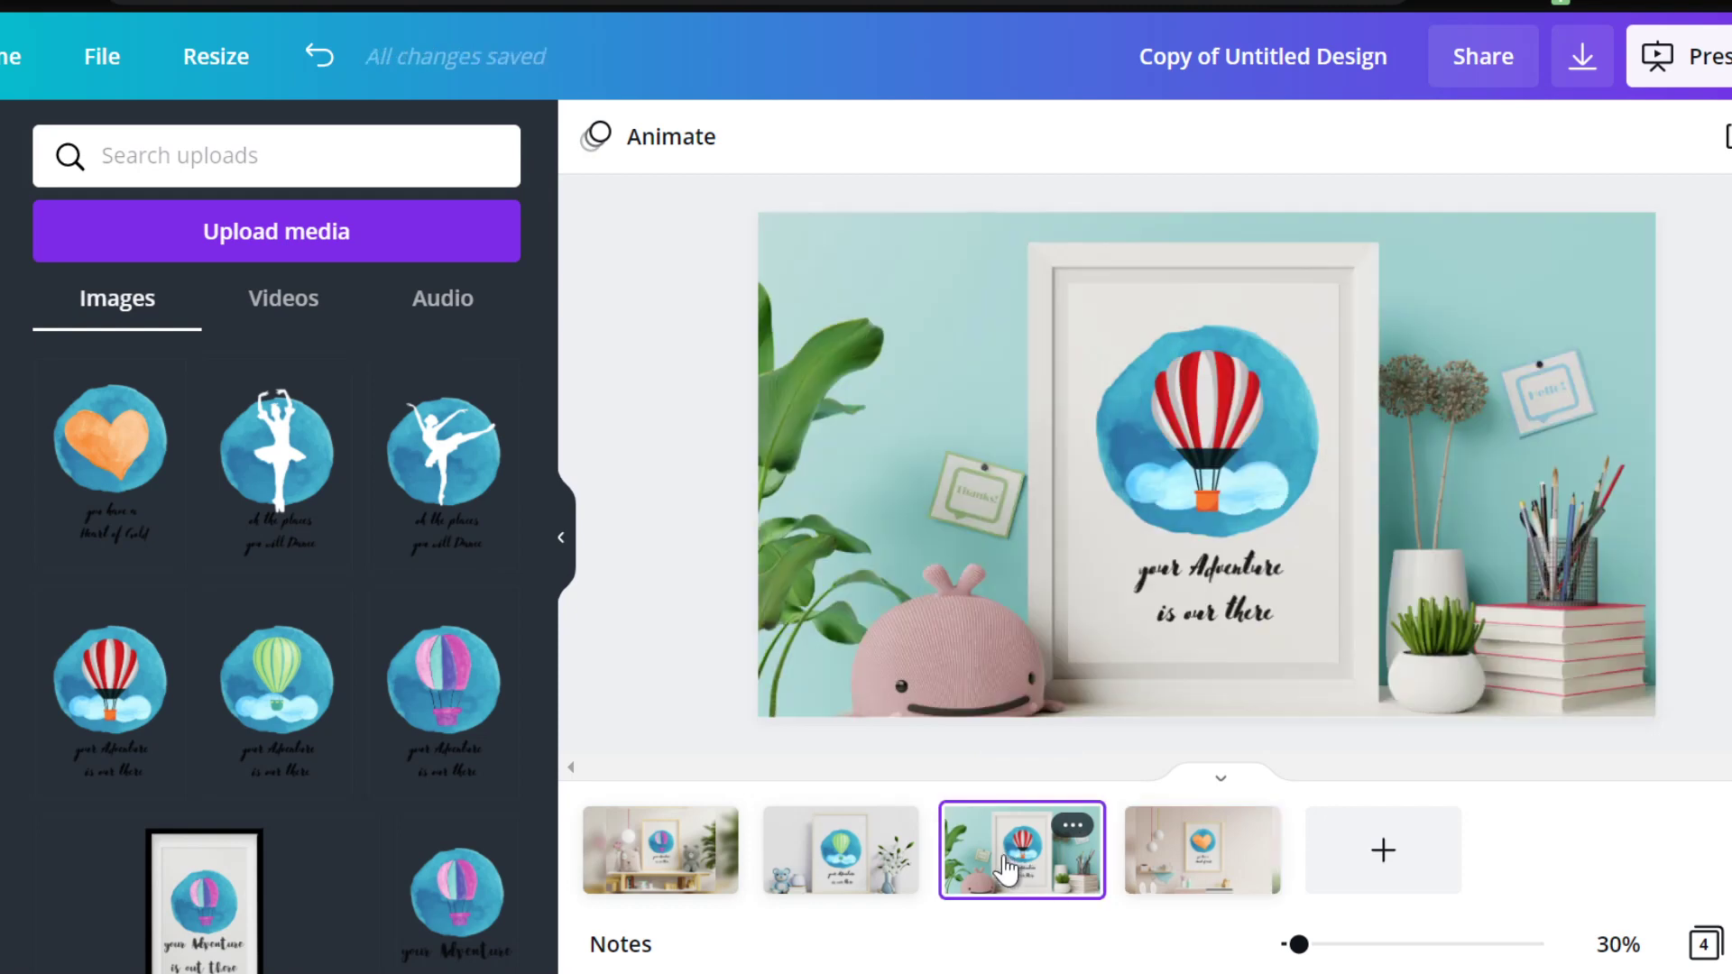
{"action": "left_click", "coordinate": [848, 866]}
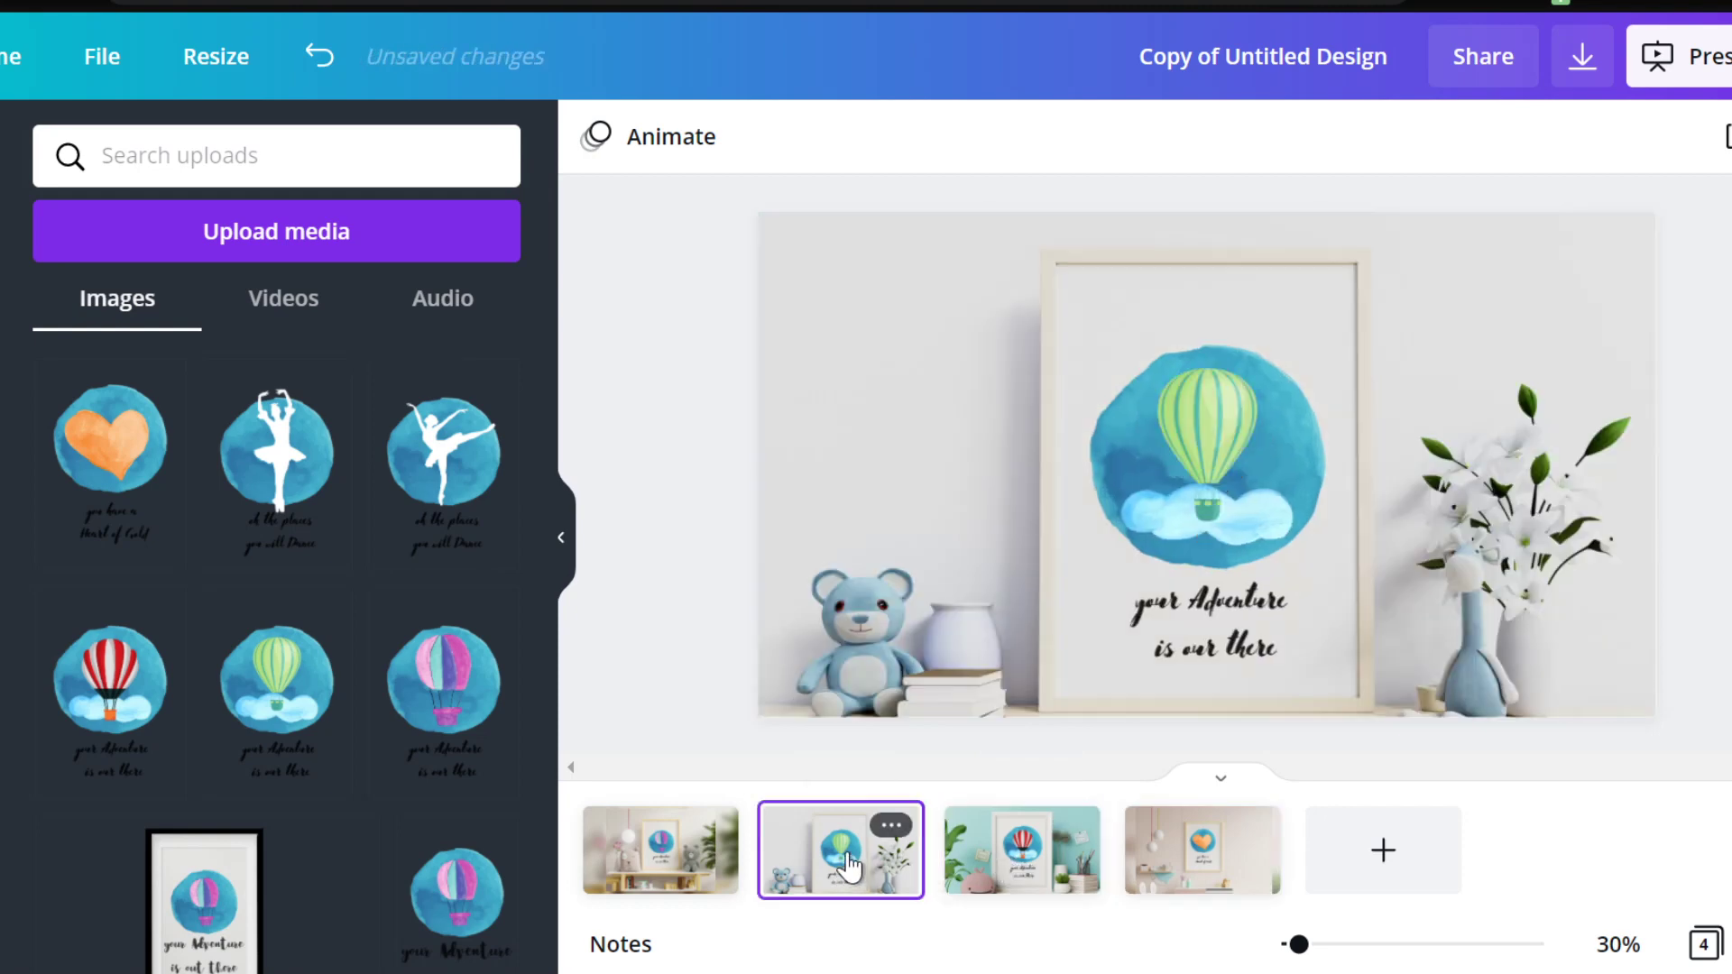
{"action": "left_click", "coordinate": [654, 870]}
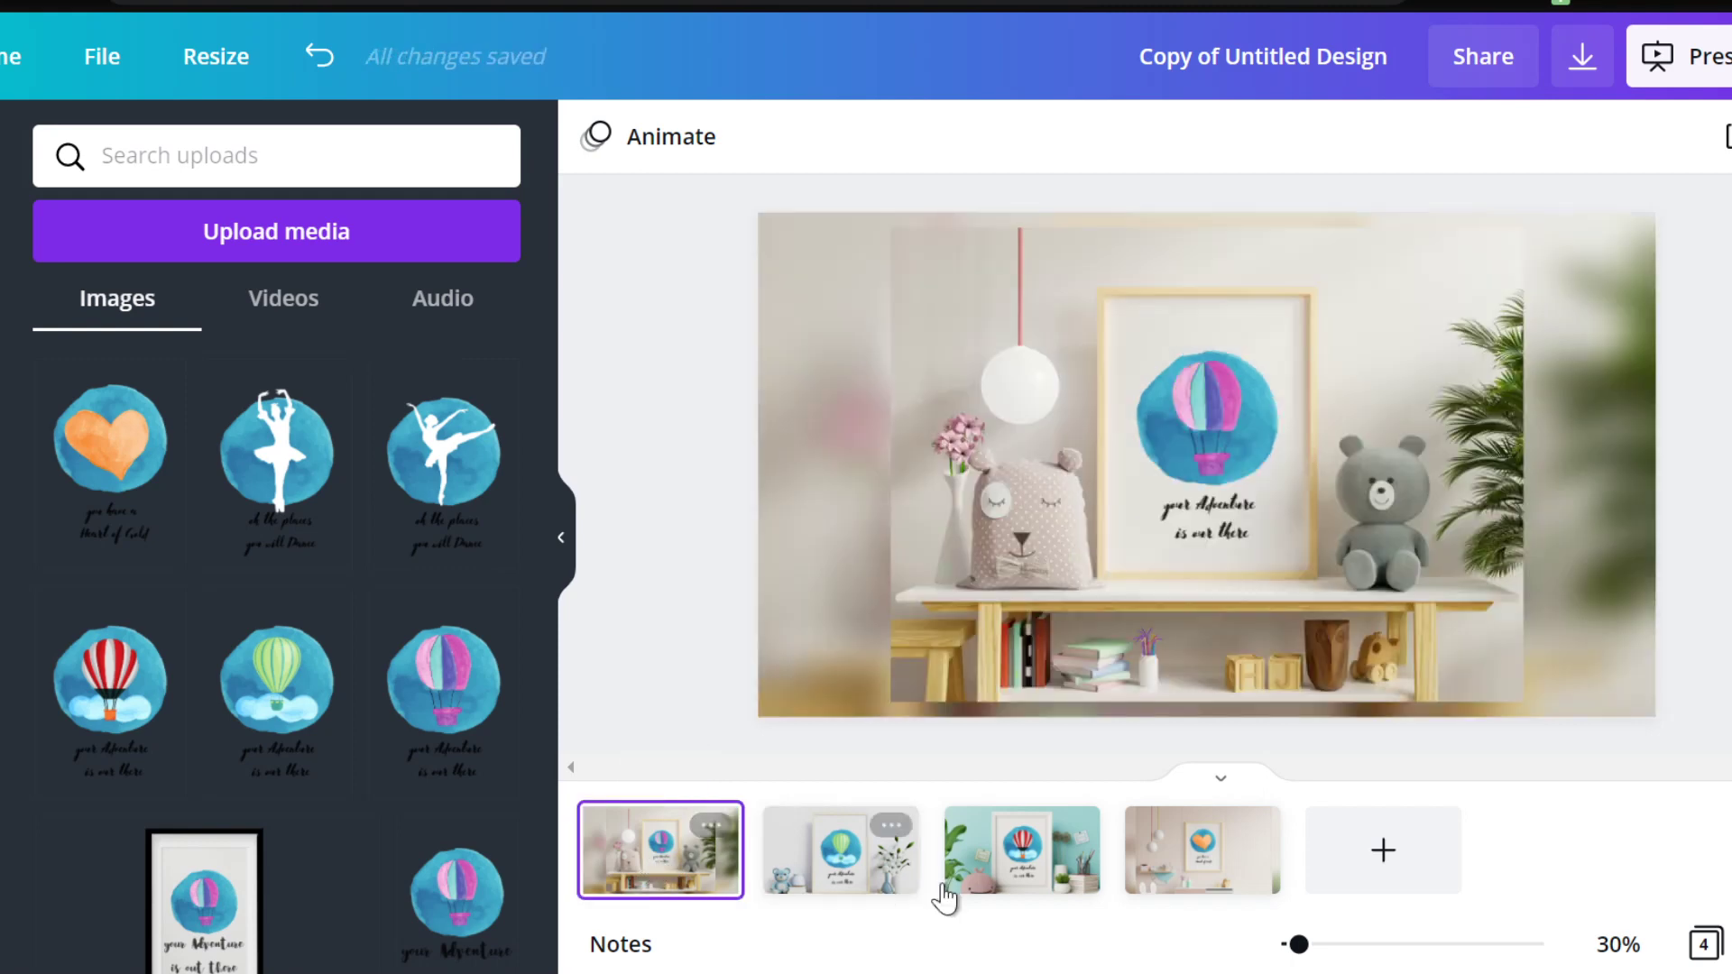
{"action": "left_click", "coordinate": [1187, 882]}
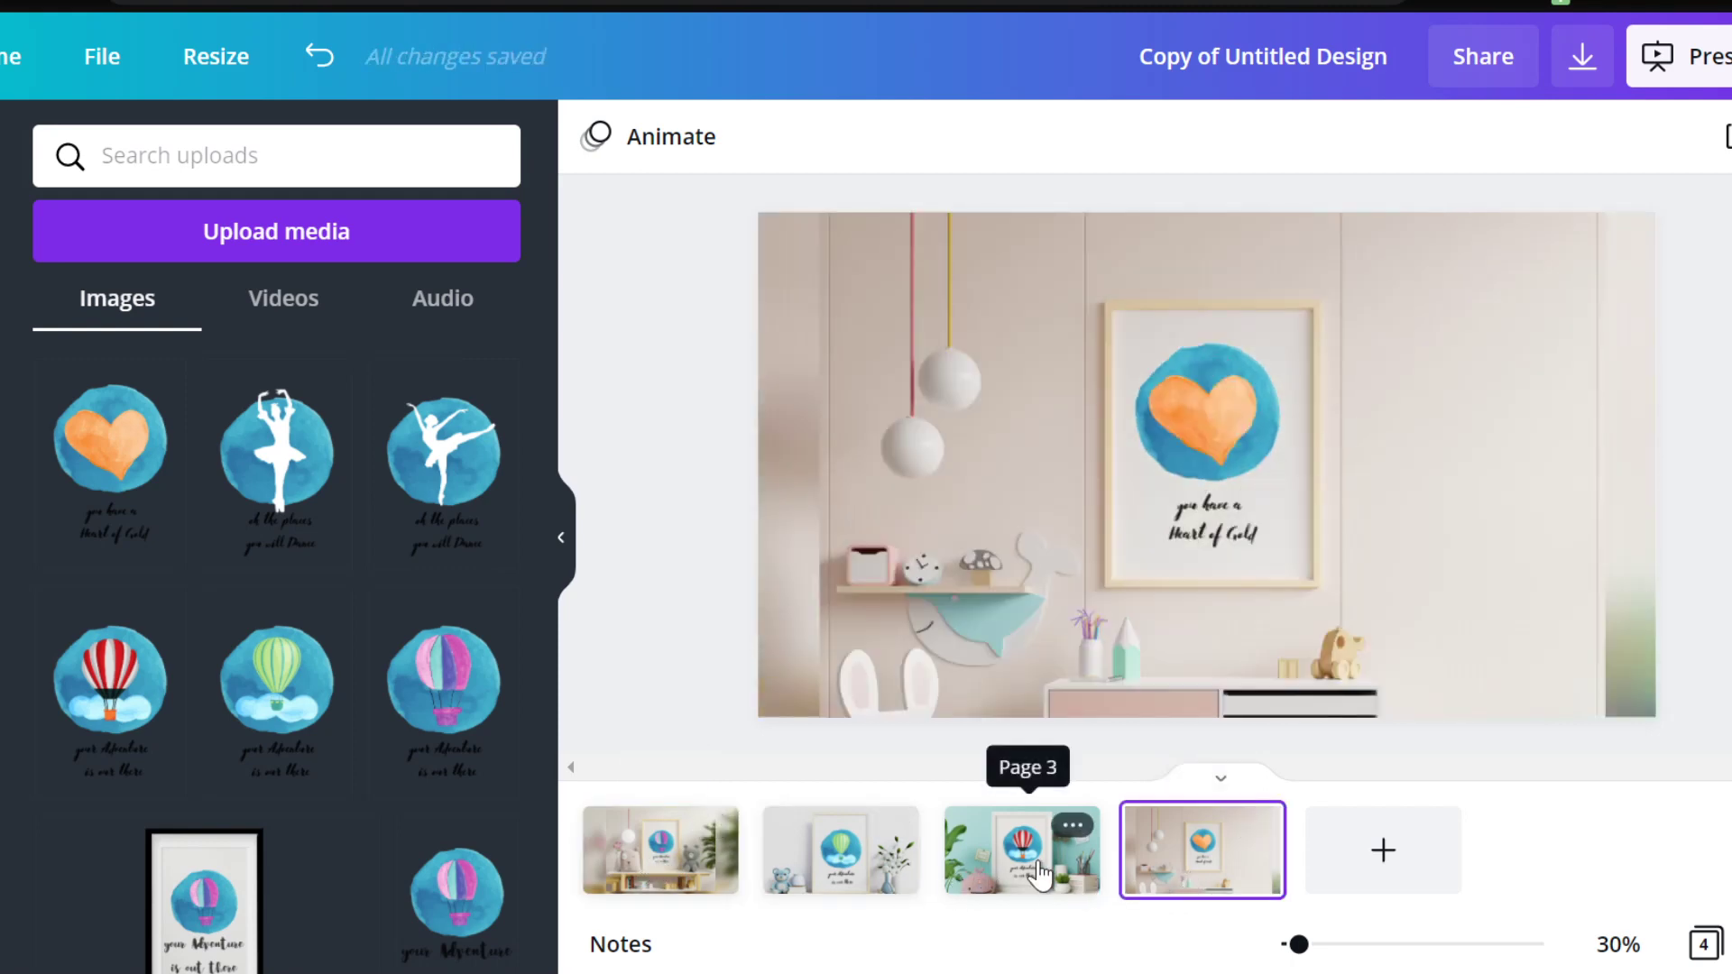